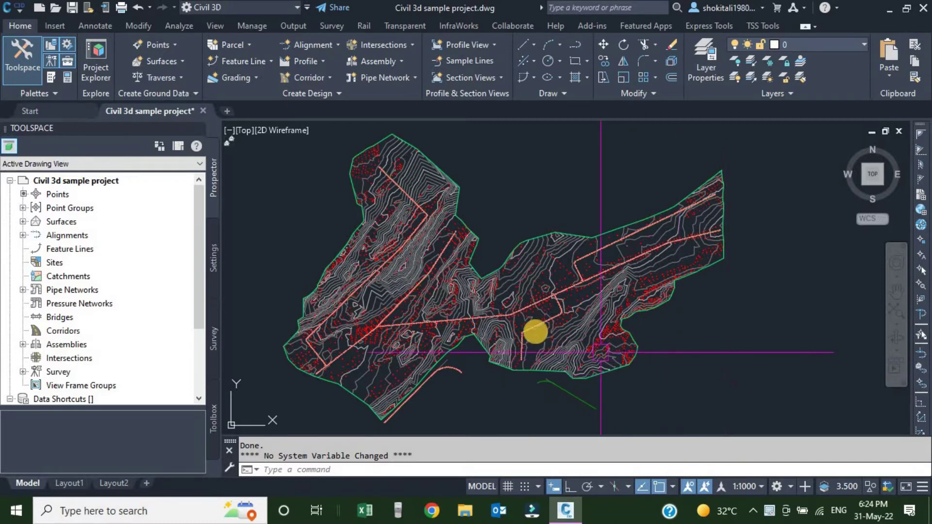
- Zoom to the Main Street alignment and select it
{"action": "scroll", "coordinate": [510, 313], "scroll_direction": "up", "scroll_amount": 6}
{"action": "scroll", "coordinate": [507, 309], "scroll_direction": "up", "scroll_amount": 4}
{"action": "scroll", "coordinate": [468, 301], "scroll_direction": "up", "scroll_amount": 2}
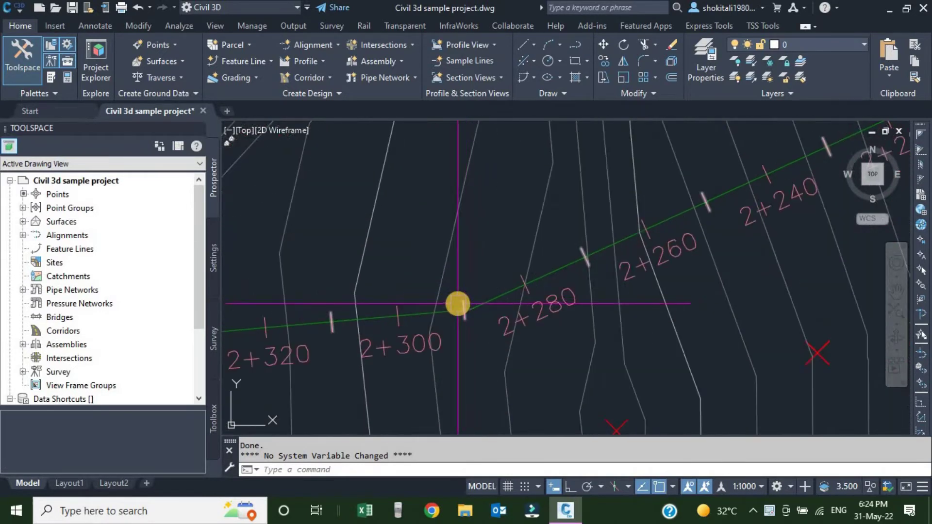
{"action": "scroll", "coordinate": [466, 304], "scroll_direction": "down", "scroll_amount": 5}
{"action": "scroll", "coordinate": [478, 302], "scroll_direction": "down", "scroll_amount": 5}
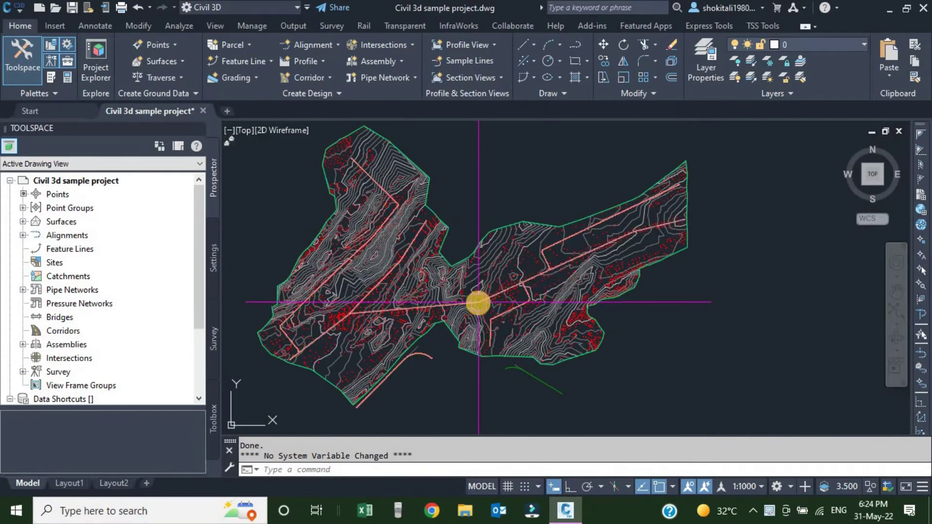
{"action": "scroll", "coordinate": [461, 347], "scroll_direction": "up", "scroll_amount": 3}
{"action": "scroll", "coordinate": [452, 340], "scroll_direction": "up", "scroll_amount": 2}
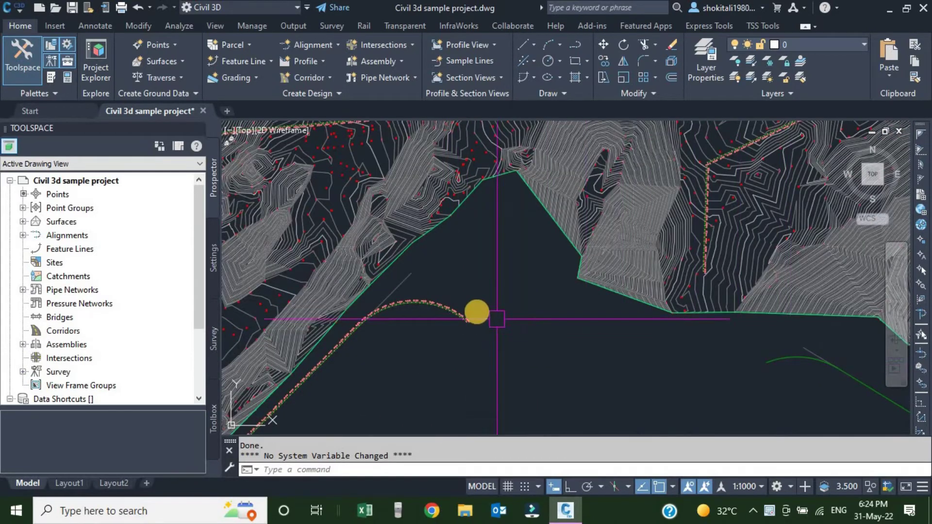
{"action": "scroll", "coordinate": [477, 312], "scroll_direction": "down", "scroll_amount": 3}
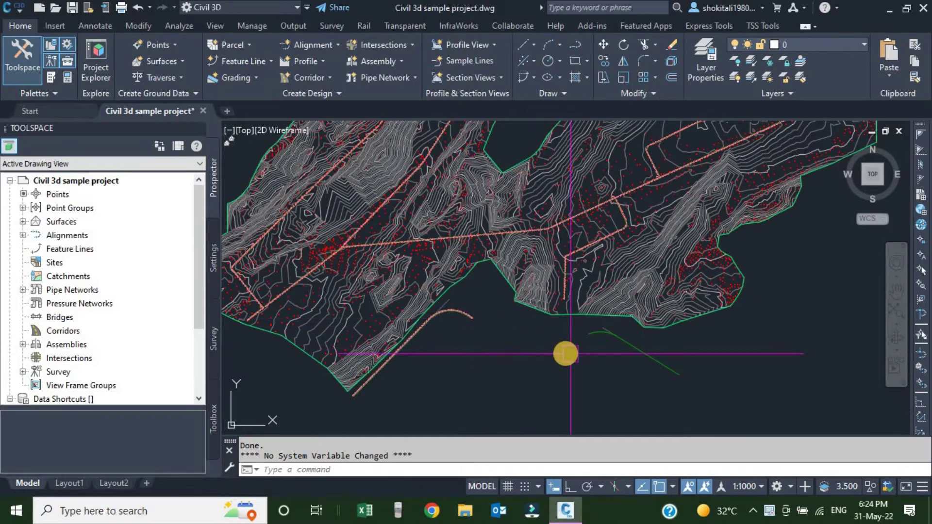
{"action": "scroll", "coordinate": [540, 260], "scroll_direction": "up", "scroll_amount": 2}
{"action": "scroll", "coordinate": [558, 217], "scroll_direction": "up", "scroll_amount": 2}
{"action": "scroll", "coordinate": [550, 236], "scroll_direction": "up", "scroll_amount": 2}
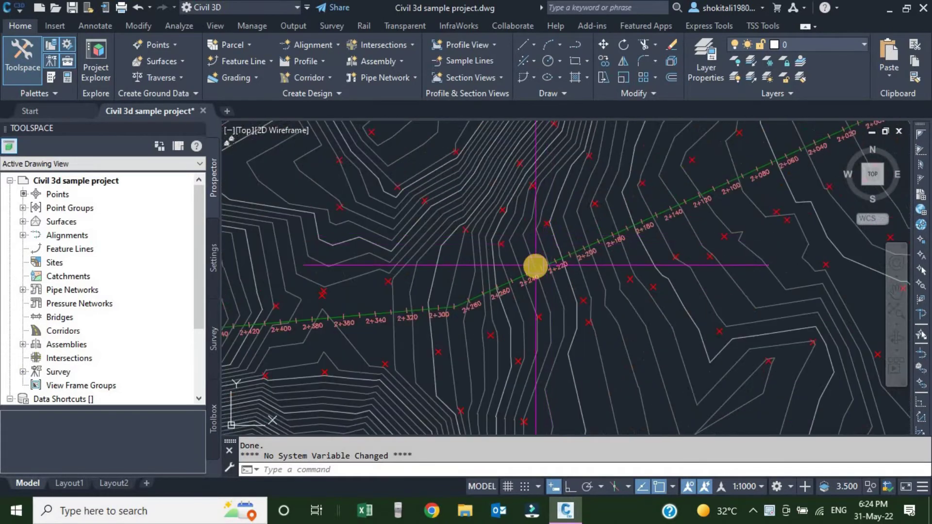
{"action": "scroll", "coordinate": [535, 267], "scroll_direction": "up", "scroll_amount": 1}
{"action": "scroll", "coordinate": [495, 298], "scroll_direction": "down", "scroll_amount": 3}
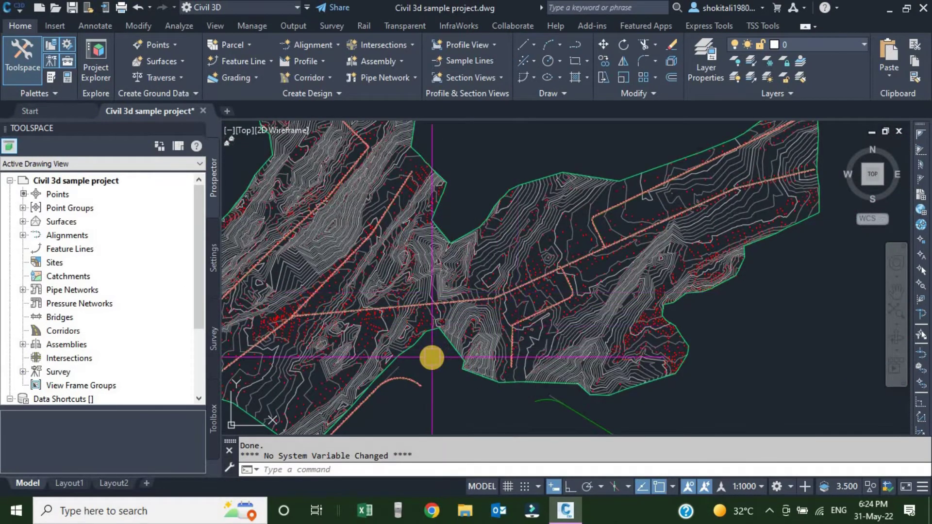
{"action": "scroll", "coordinate": [431, 358], "scroll_direction": "up", "scroll_amount": 2}
{"action": "scroll", "coordinate": [439, 356], "scroll_direction": "down", "scroll_amount": 2}
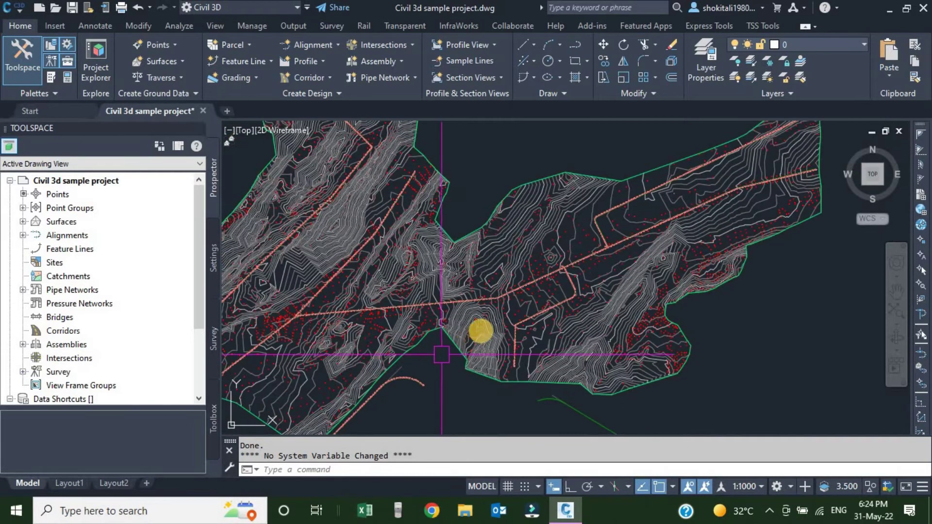
{"action": "scroll", "coordinate": [499, 305], "scroll_direction": "up", "scroll_amount": 2}
{"action": "scroll", "coordinate": [503, 302], "scroll_direction": "up", "scroll_amount": 2}
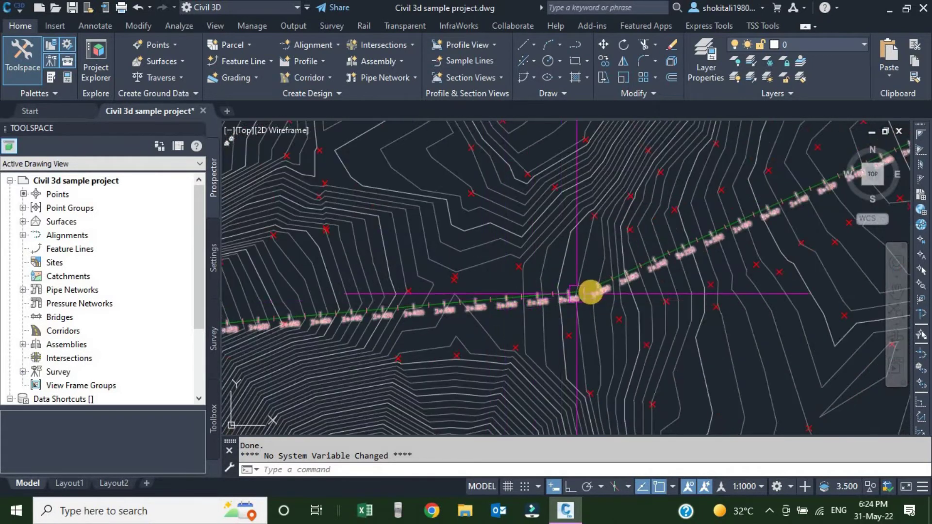
{"action": "scroll", "coordinate": [589, 295], "scroll_direction": "up", "scroll_amount": 2}
{"action": "scroll", "coordinate": [563, 304], "scroll_direction": "up", "scroll_amount": 2}
{"action": "scroll", "coordinate": [588, 267], "scroll_direction": "up", "scroll_amount": 1}
{"action": "scroll", "coordinate": [541, 291], "scroll_direction": "up", "scroll_amount": 1}
{"action": "scroll", "coordinate": [545, 285], "scroll_direction": "up", "scroll_amount": 2}
{"action": "scroll", "coordinate": [505, 277], "scroll_direction": "up", "scroll_amount": 2}
{"action": "scroll", "coordinate": [532, 301], "scroll_direction": "down", "scroll_amount": 3}
{"action": "scroll", "coordinate": [532, 302], "scroll_direction": "down", "scroll_amount": 3}
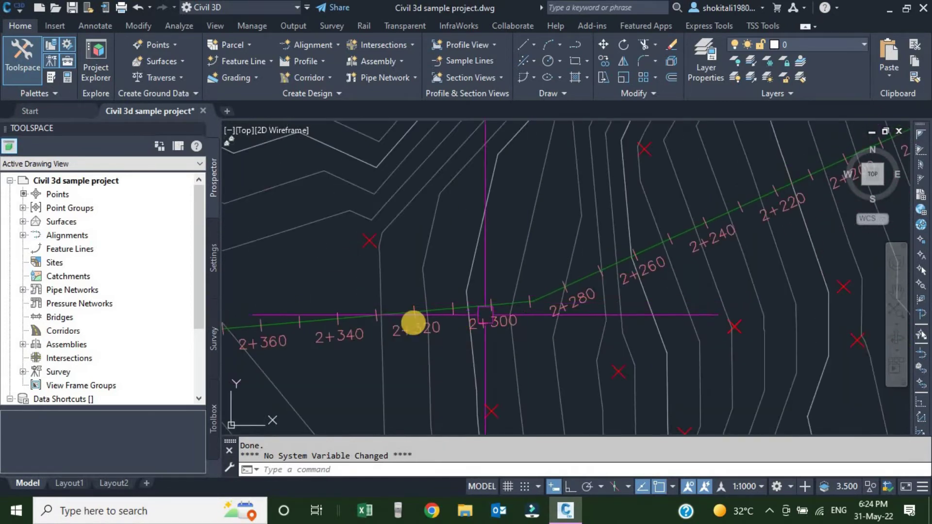
{"action": "left_click", "coordinate": [679, 230]}
{"action": "scroll", "coordinate": [544, 294], "scroll_direction": "up", "scroll_amount": 2}
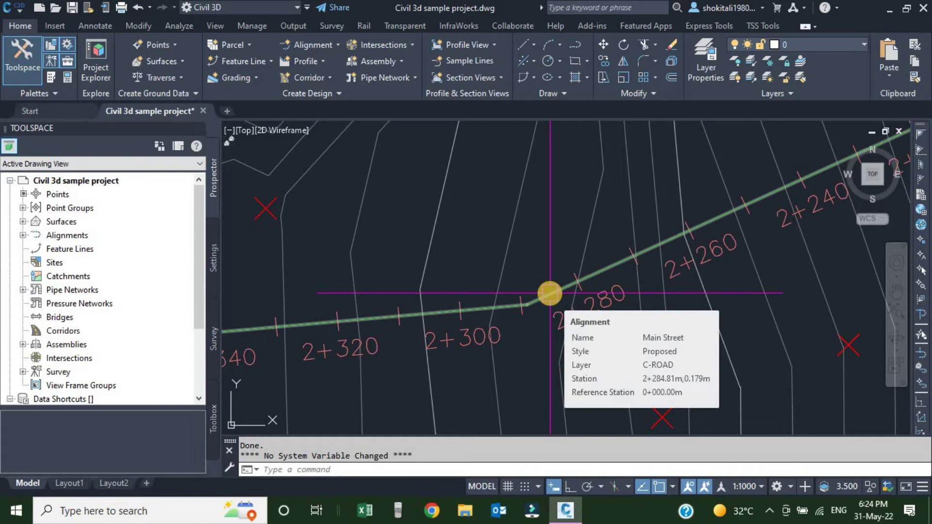
{"action": "left_click", "coordinate": [549, 293]}
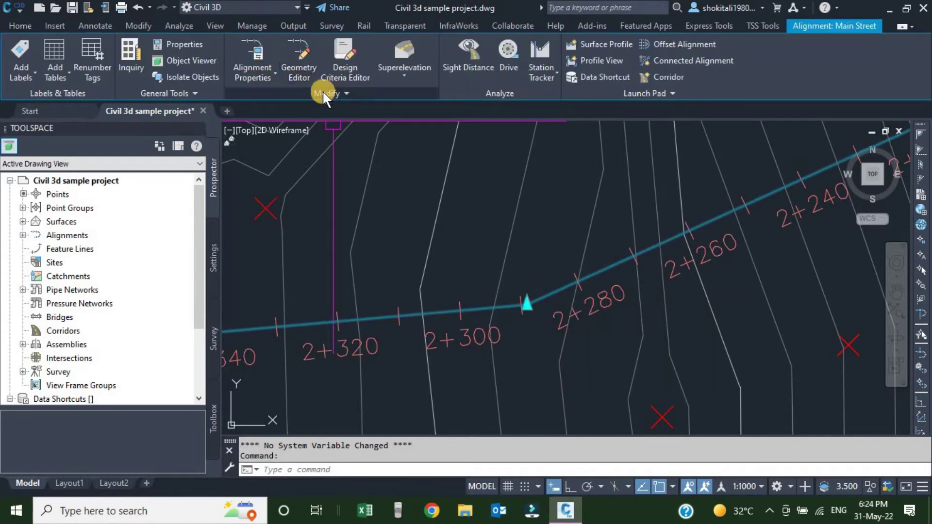
- In Geometry Editor, start the Free Compound Spiral-Spiral (Between two tangents) command
{"action": "left_click", "coordinate": [300, 61]}
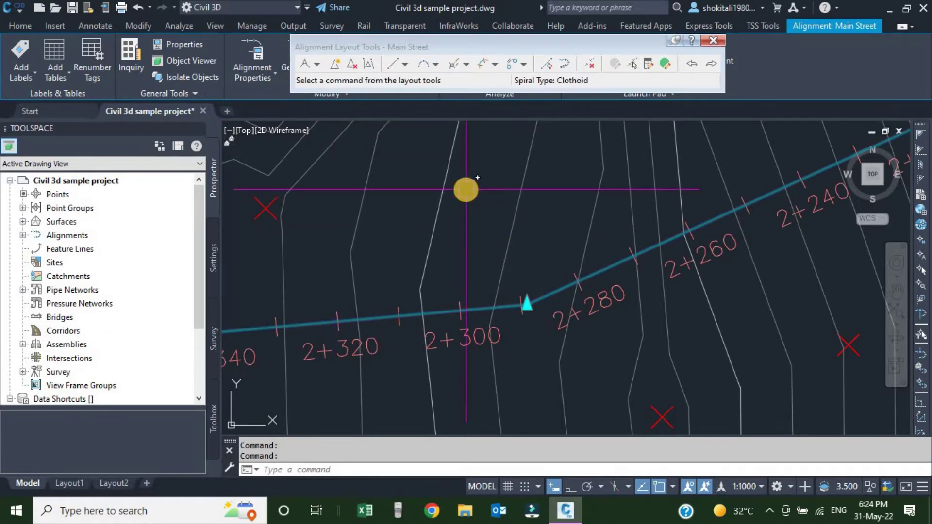
{"action": "left_click", "coordinate": [522, 65]}
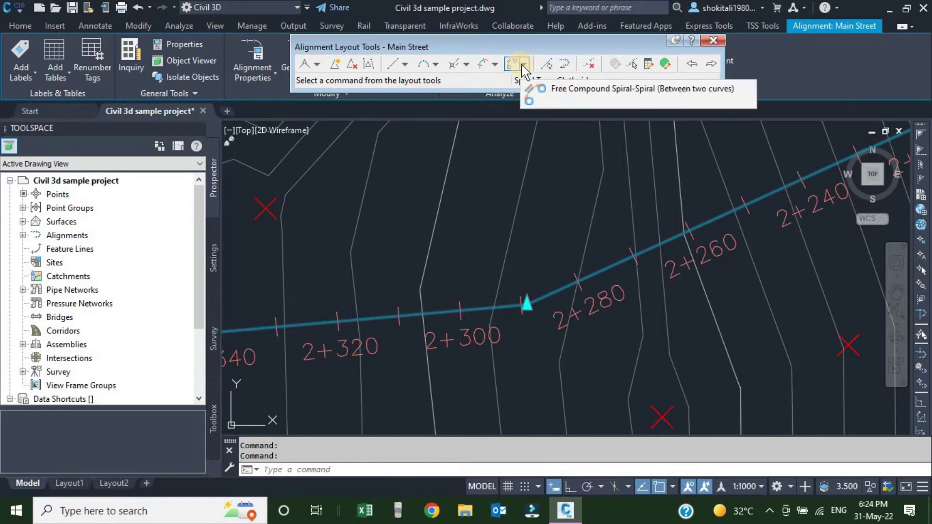
{"action": "left_click", "coordinate": [523, 66]}
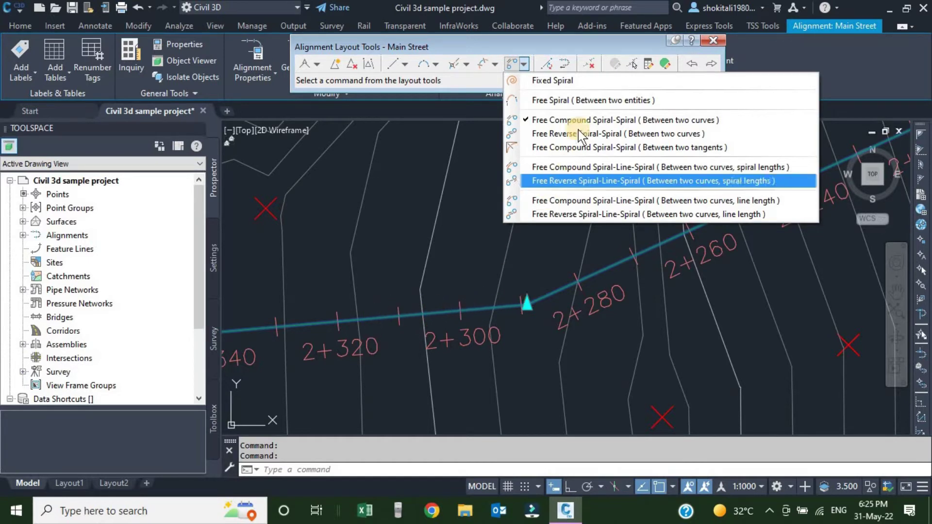
{"action": "left_click", "coordinate": [572, 109]}
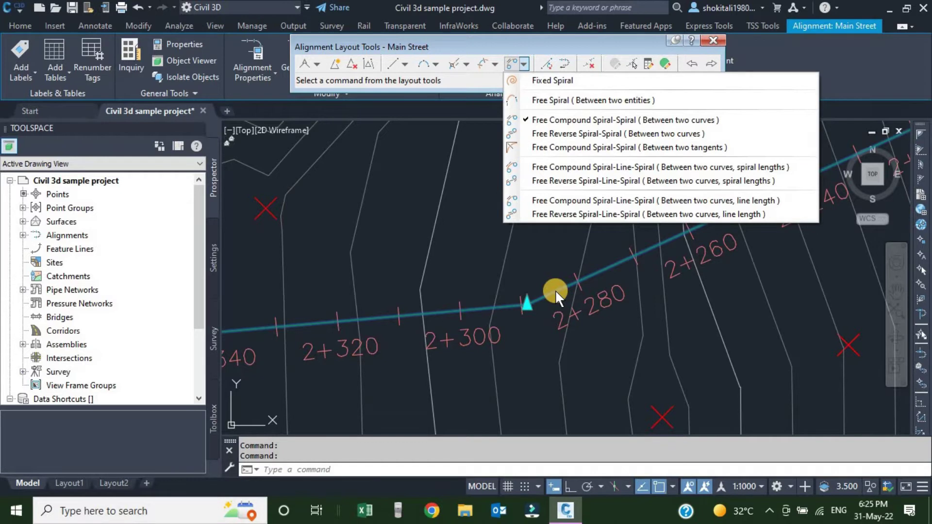
{"action": "left_click", "coordinate": [650, 146]}
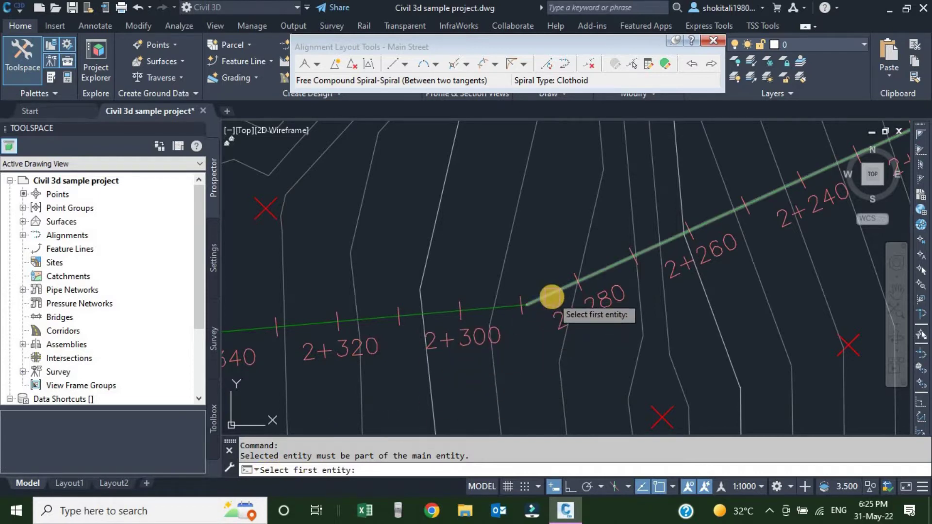
- Join Main Street's two tangents with a 100 m spiral-in, Lessthan180, default spiral-out
{"action": "left_click", "coordinate": [551, 297]}
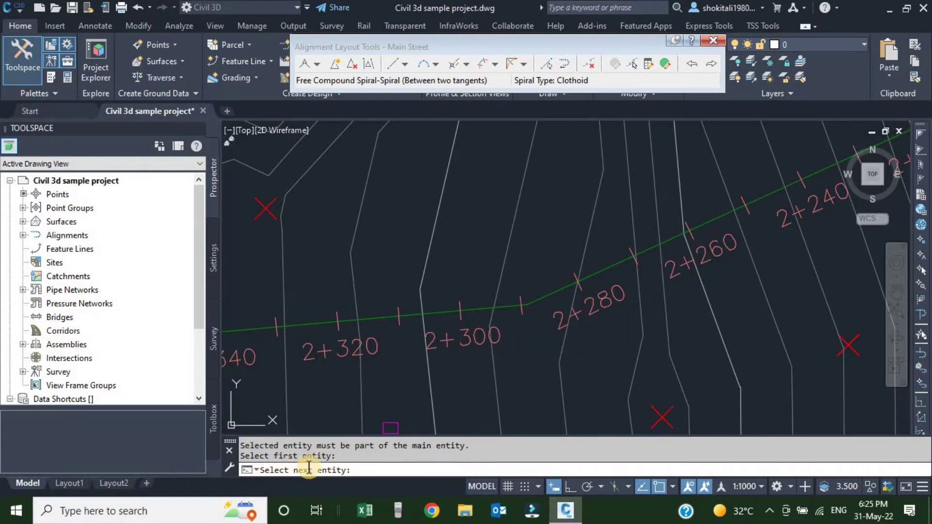
{"action": "left_click", "coordinate": [474, 305]}
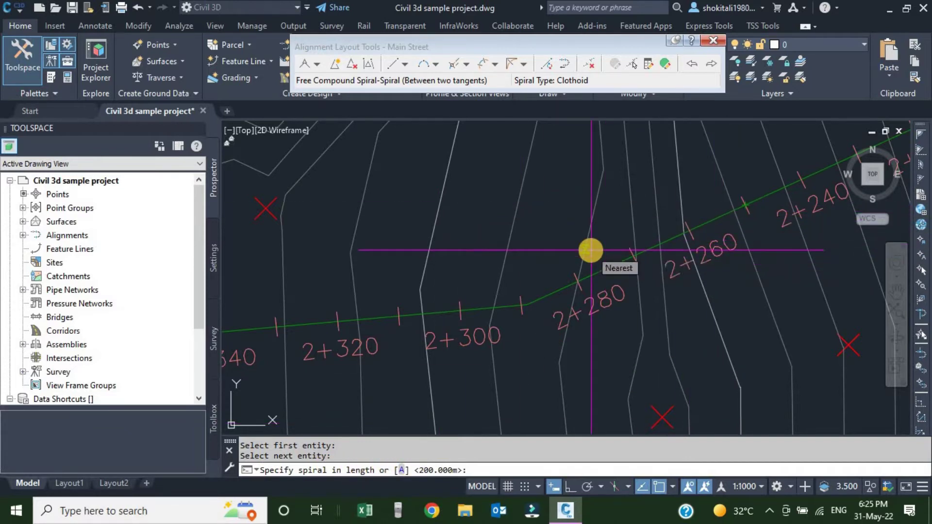
{"action": "type", "text": "100"}
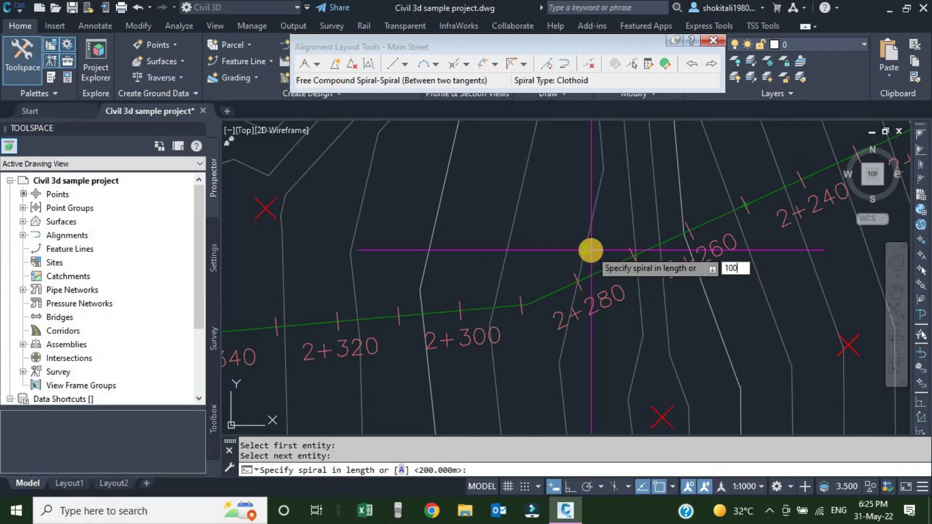
{"action": "key", "text": "Return"}
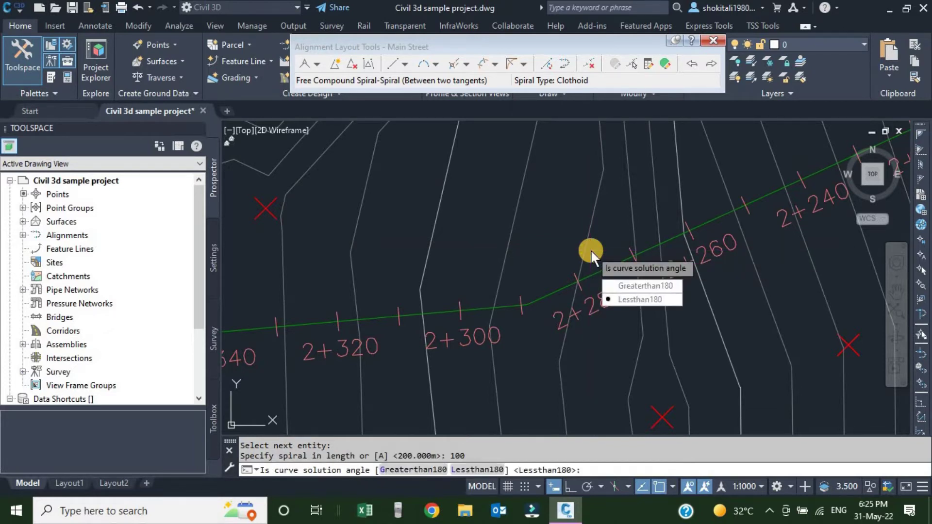
{"action": "left_click", "coordinate": [637, 299]}
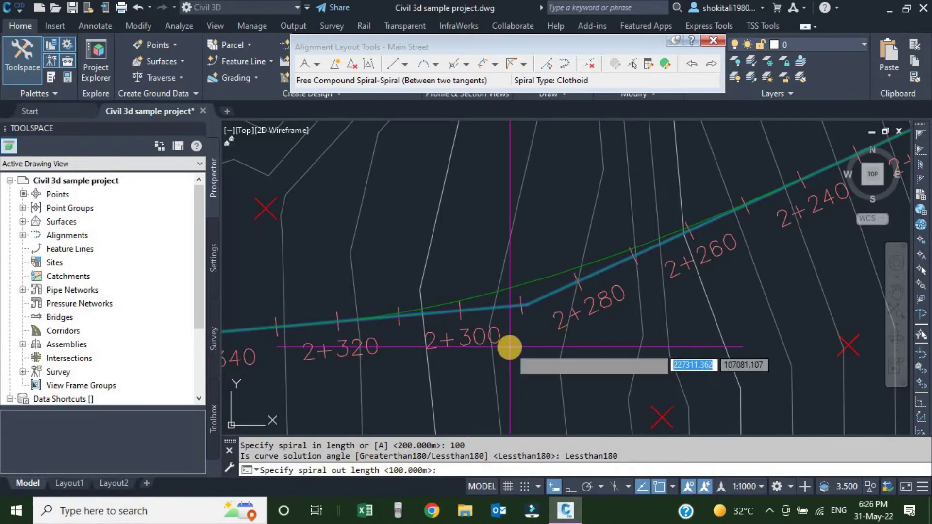
{"action": "key", "text": "Return"}
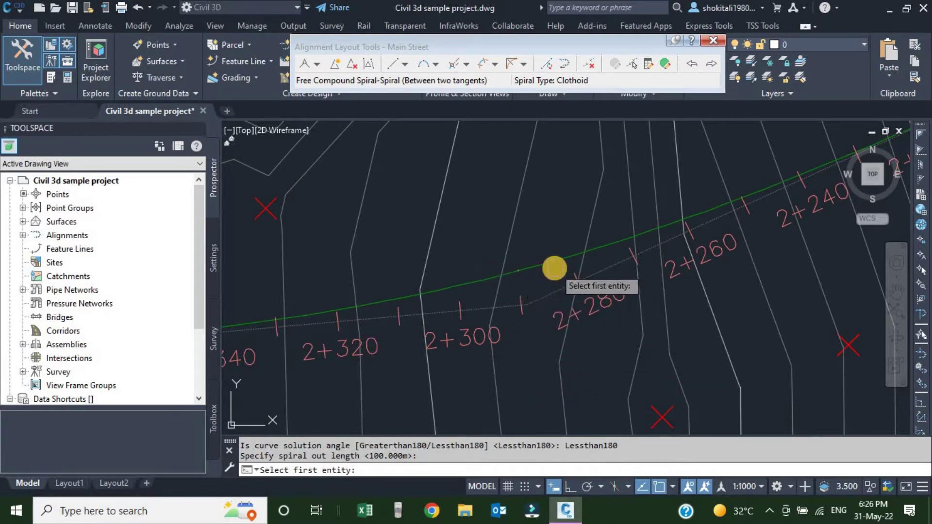
{"action": "key", "text": "Escape"}
- Zoom around the result, reselect Main Street, then clear the selection
{"action": "scroll", "coordinate": [558, 271], "scroll_direction": "up", "scroll_amount": 2}
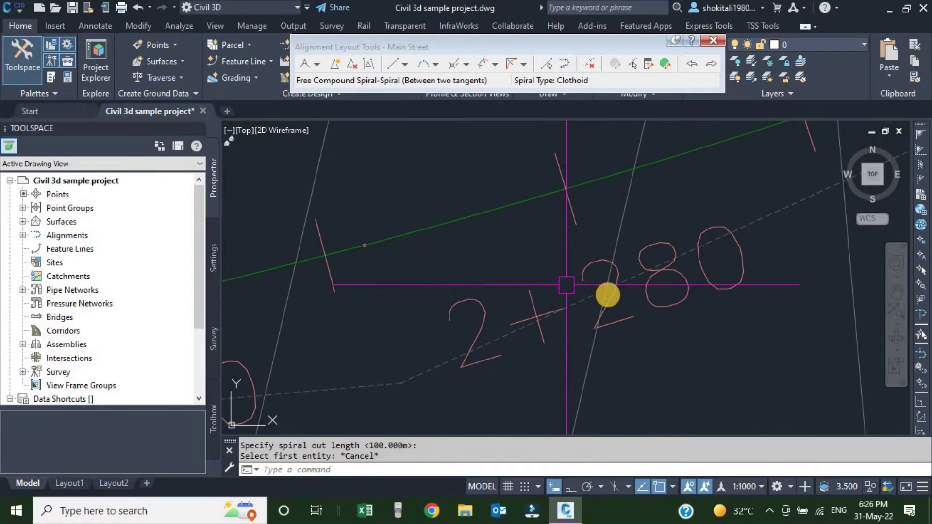
{"action": "scroll", "coordinate": [613, 298], "scroll_direction": "down", "scroll_amount": 2}
{"action": "scroll", "coordinate": [596, 277], "scroll_direction": "down", "scroll_amount": 5}
{"action": "scroll", "coordinate": [581, 281], "scroll_direction": "up", "scroll_amount": 3}
{"action": "scroll", "coordinate": [616, 272], "scroll_direction": "up", "scroll_amount": 4}
{"action": "left_click", "coordinate": [572, 268]}
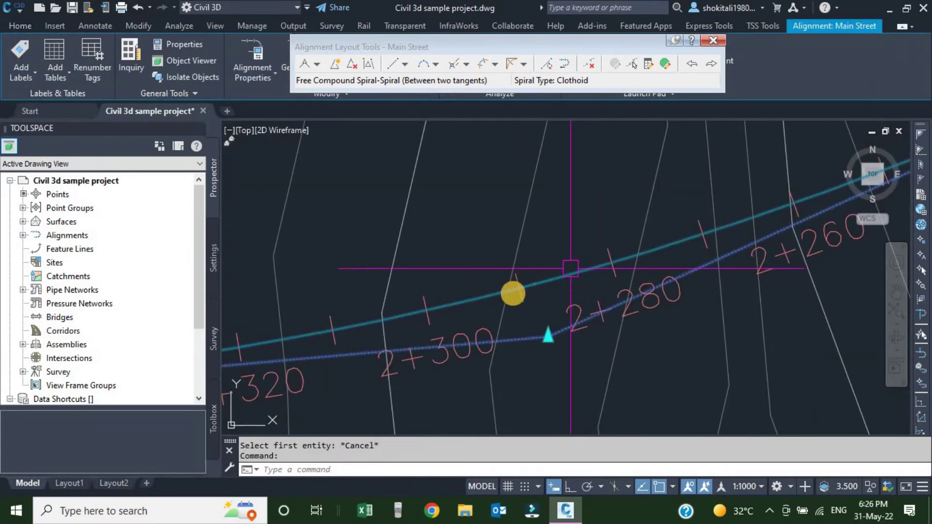
{"action": "scroll", "coordinate": [572, 267], "scroll_direction": "down", "scroll_amount": 5}
{"action": "scroll", "coordinate": [582, 272], "scroll_direction": "up", "scroll_amount": 2}
{"action": "scroll", "coordinate": [615, 259], "scroll_direction": "up", "scroll_amount": 1}
{"action": "scroll", "coordinate": [615, 259], "scroll_direction": "up", "scroll_amount": 5}
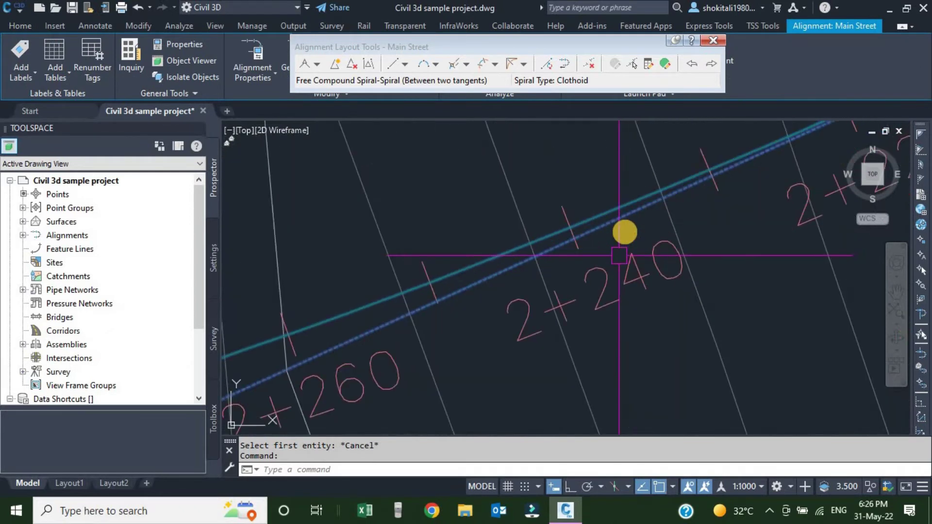
{"action": "scroll", "coordinate": [568, 267], "scroll_direction": "down", "scroll_amount": 2}
{"action": "scroll", "coordinate": [525, 275], "scroll_direction": "down", "scroll_amount": 3}
{"action": "scroll", "coordinate": [520, 273], "scroll_direction": "up", "scroll_amount": 4}
{"action": "scroll", "coordinate": [513, 269], "scroll_direction": "down", "scroll_amount": 2}
{"action": "key", "text": "Escape"}
{"action": "scroll", "coordinate": [514, 272], "scroll_direction": "up", "scroll_amount": 6}
- In Main Street's Proposed alignment style, set the Curve component colour to yellow (50)
{"action": "left_click", "coordinate": [520, 267]}
{"action": "right_click", "coordinate": [517, 195]}
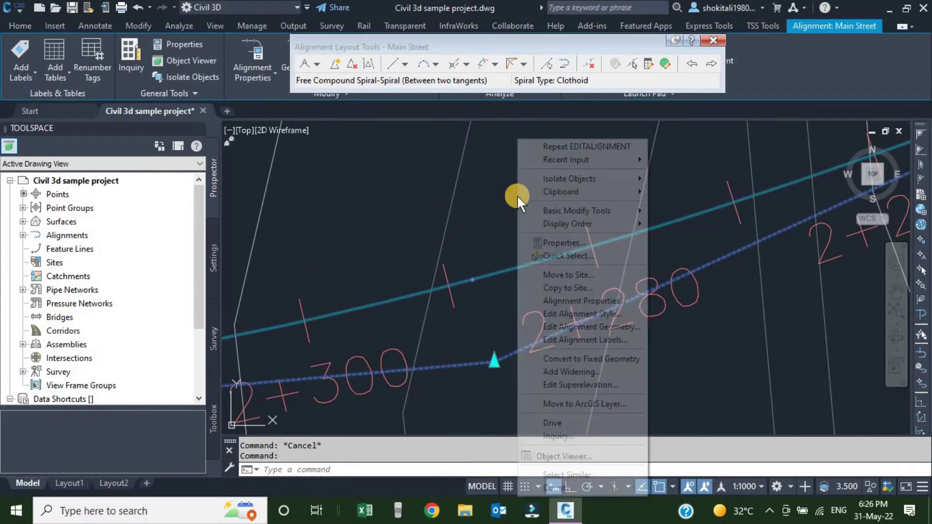
{"action": "left_click", "coordinate": [595, 314]}
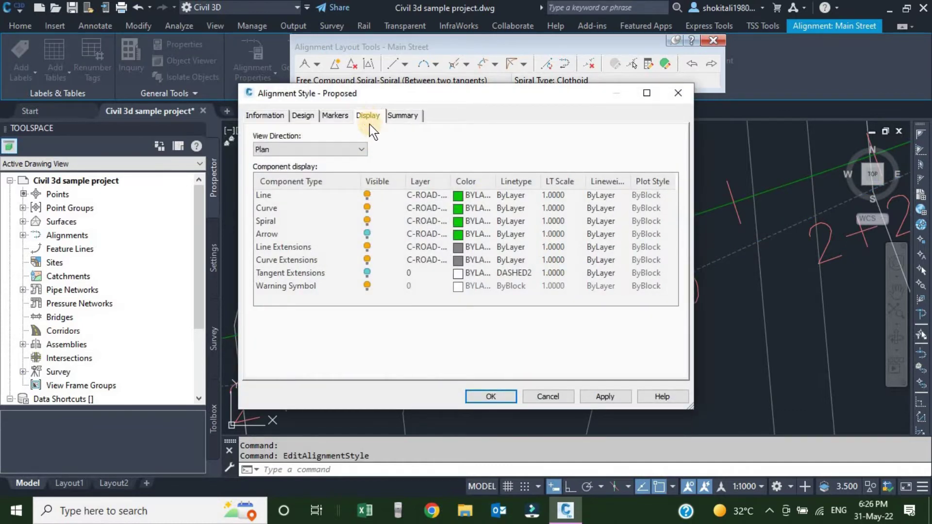
{"action": "left_click", "coordinate": [270, 209]}
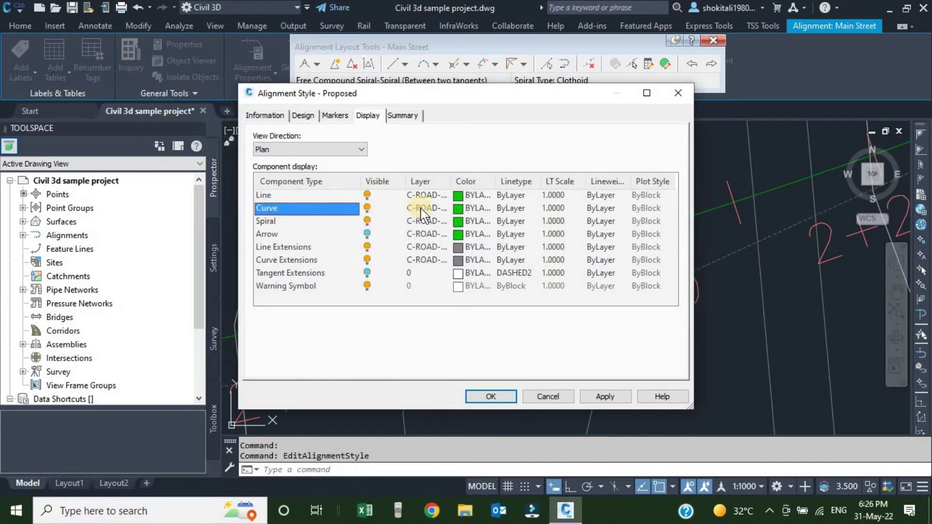
{"action": "left_click", "coordinate": [461, 209]}
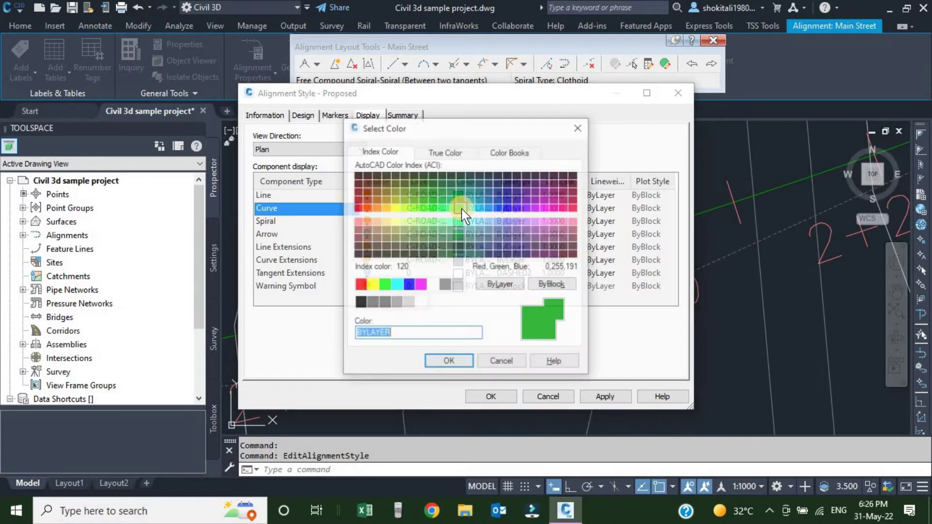
{"action": "left_click", "coordinate": [395, 209]}
{"action": "left_click", "coordinate": [448, 362]}
- Set the Spiral component colour to magenta and apply the style changes
{"action": "left_click", "coordinate": [270, 222]}
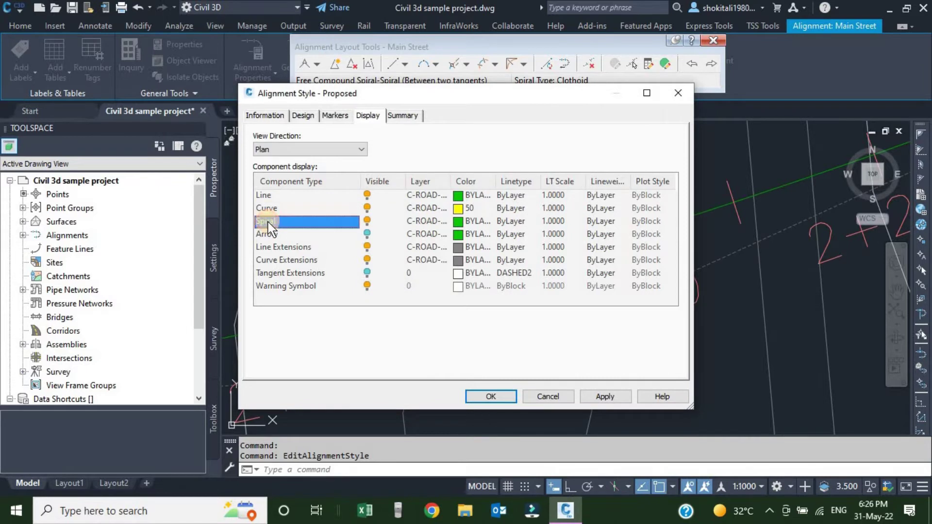
{"action": "left_click", "coordinate": [459, 222]}
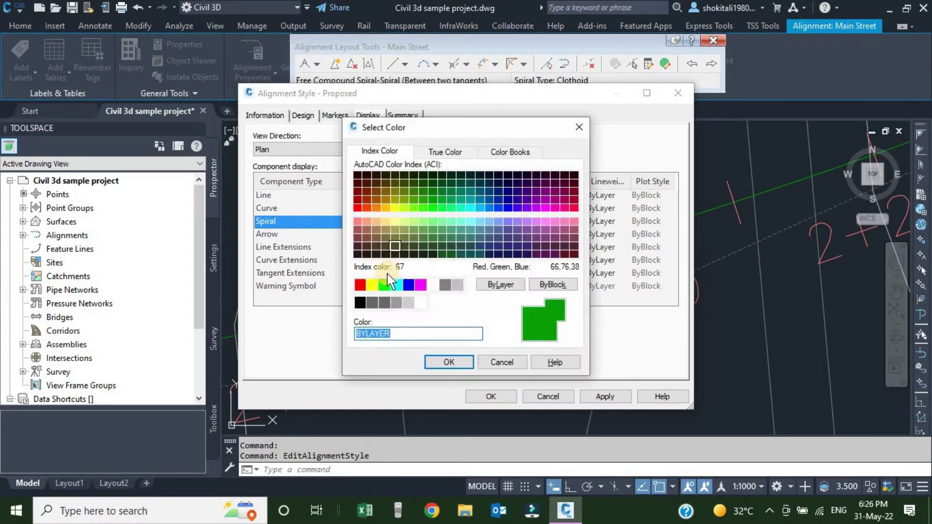
{"action": "left_click", "coordinate": [420, 285]}
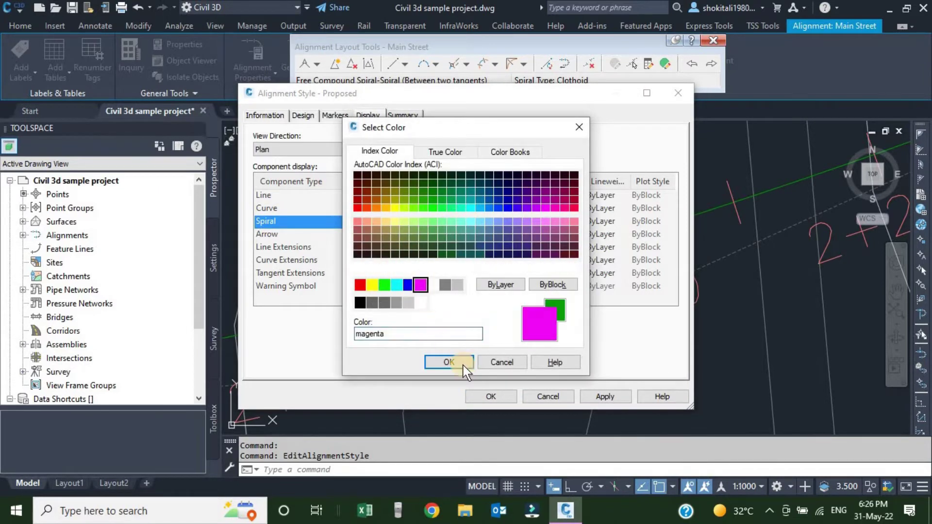
{"action": "left_click", "coordinate": [459, 362]}
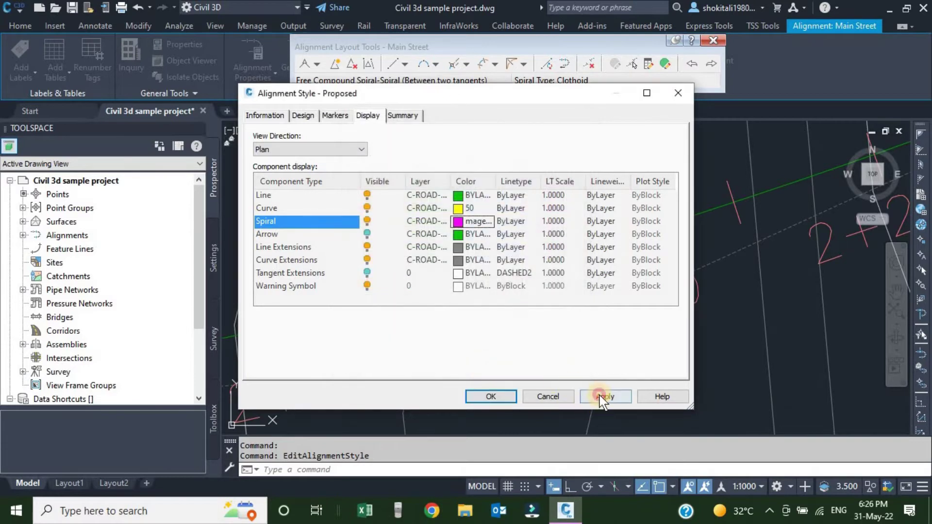
{"action": "left_click", "coordinate": [495, 397]}
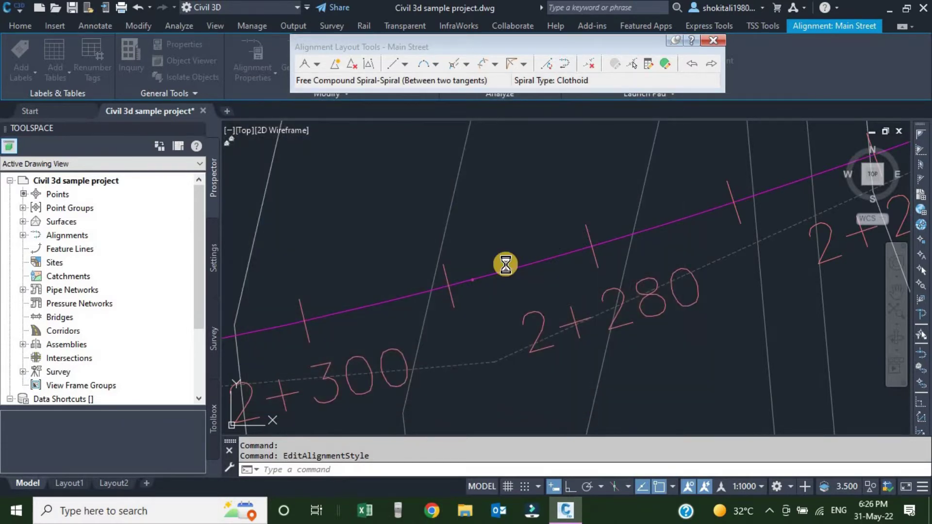
{"action": "scroll", "coordinate": [511, 250], "scroll_direction": "down", "scroll_amount": 4}
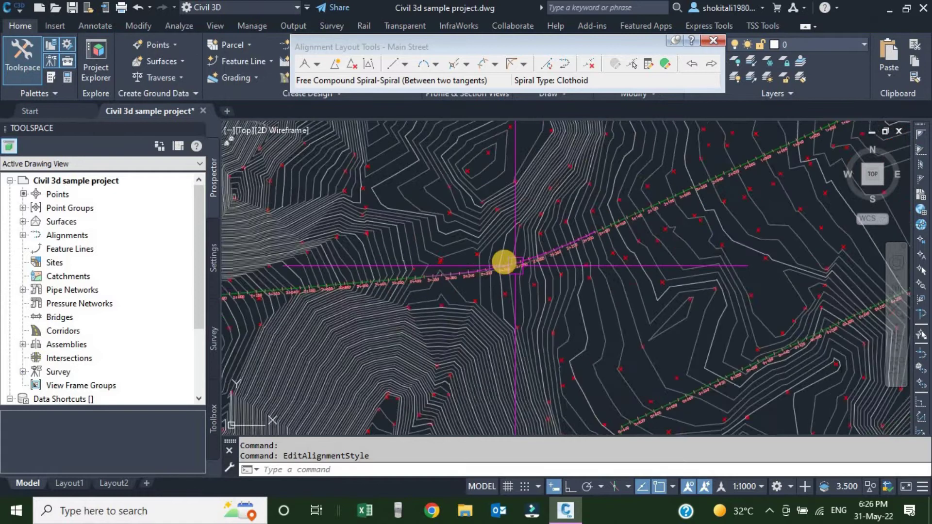
{"action": "scroll", "coordinate": [679, 233], "scroll_direction": "down", "scroll_amount": 4}
{"action": "scroll", "coordinate": [596, 249], "scroll_direction": "up", "scroll_amount": 2}
{"action": "scroll", "coordinate": [582, 225], "scroll_direction": "up", "scroll_amount": 2}
{"action": "scroll", "coordinate": [611, 226], "scroll_direction": "up", "scroll_amount": 1}
{"action": "scroll", "coordinate": [655, 225], "scroll_direction": "up", "scroll_amount": 2}
{"action": "scroll", "coordinate": [699, 225], "scroll_direction": "up", "scroll_amount": 1}
{"action": "scroll", "coordinate": [704, 225], "scroll_direction": "down", "scroll_amount": 1}
{"action": "scroll", "coordinate": [694, 223], "scroll_direction": "down", "scroll_amount": 1}
{"action": "scroll", "coordinate": [686, 221], "scroll_direction": "down", "scroll_amount": 1}
{"action": "scroll", "coordinate": [686, 221], "scroll_direction": "up", "scroll_amount": 2}
{"action": "scroll", "coordinate": [668, 206], "scroll_direction": "up", "scroll_amount": 1}
{"action": "scroll", "coordinate": [667, 206], "scroll_direction": "down", "scroll_amount": 1}
{"action": "scroll", "coordinate": [668, 207], "scroll_direction": "down", "scroll_amount": 2}
{"action": "scroll", "coordinate": [668, 207], "scroll_direction": "down", "scroll_amount": 2}
{"action": "scroll", "coordinate": [435, 265], "scroll_direction": "up", "scroll_amount": 1}
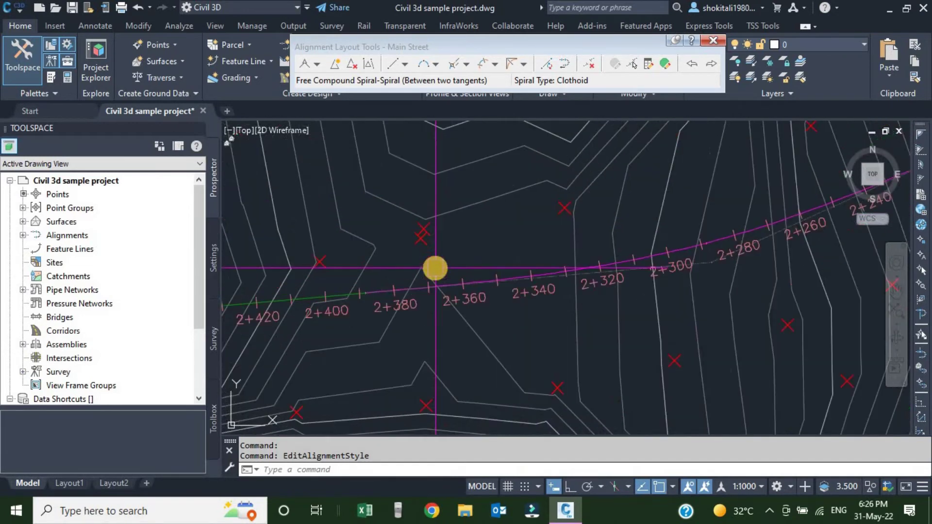
{"action": "scroll", "coordinate": [441, 289], "scroll_direction": "up", "scroll_amount": 3}
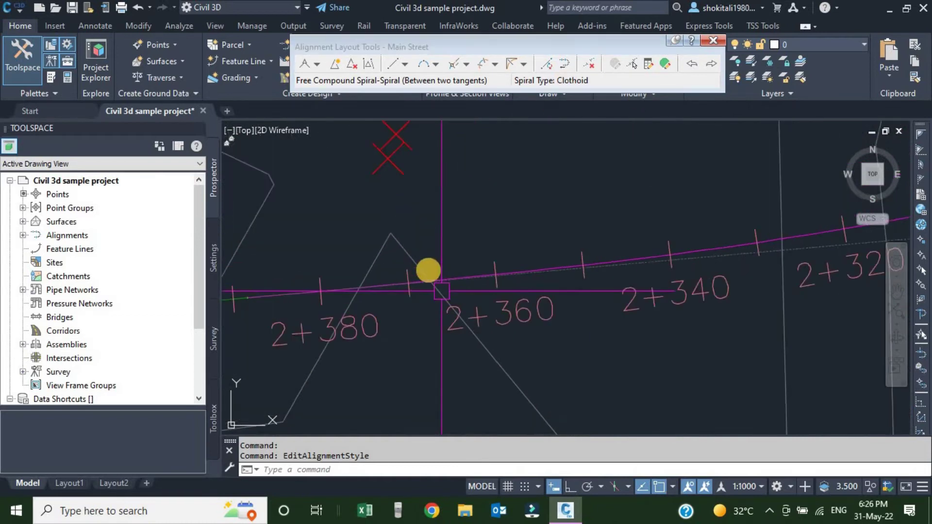
{"action": "scroll", "coordinate": [447, 285], "scroll_direction": "down", "scroll_amount": 1}
{"action": "scroll", "coordinate": [447, 285], "scroll_direction": "down", "scroll_amount": 2}
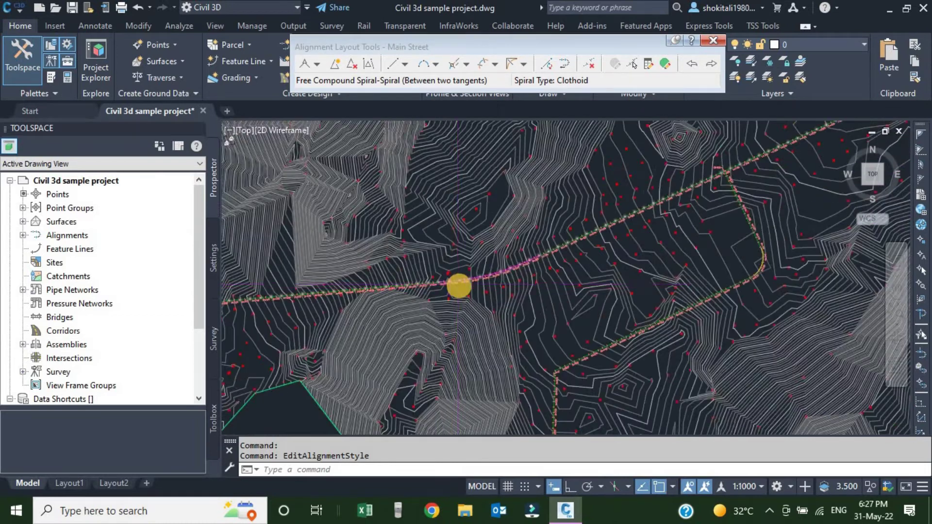
{"action": "scroll", "coordinate": [458, 285], "scroll_direction": "down", "scroll_amount": 2}
{"action": "scroll", "coordinate": [519, 202], "scroll_direction": "up", "scroll_amount": 2}
{"action": "scroll", "coordinate": [441, 234], "scroll_direction": "up", "scroll_amount": 3}
{"action": "scroll", "coordinate": [491, 260], "scroll_direction": "up", "scroll_amount": 3}
{"action": "scroll", "coordinate": [498, 287], "scroll_direction": "up", "scroll_amount": 2}
{"action": "scroll", "coordinate": [499, 287], "scroll_direction": "up", "scroll_amount": 3}
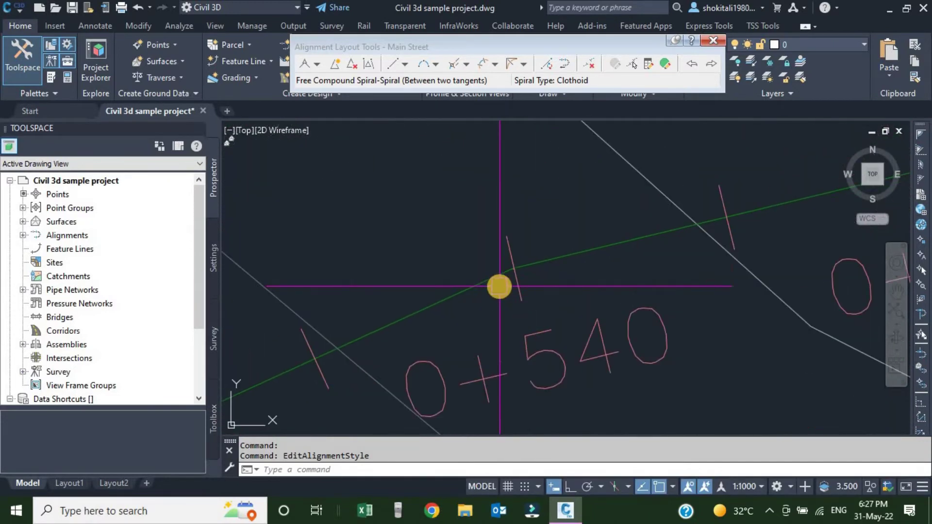
- Add a Free Curve Fillet of radius 50 between the two tangents, Lessthan180 solution
{"action": "left_click", "coordinate": [437, 63]}
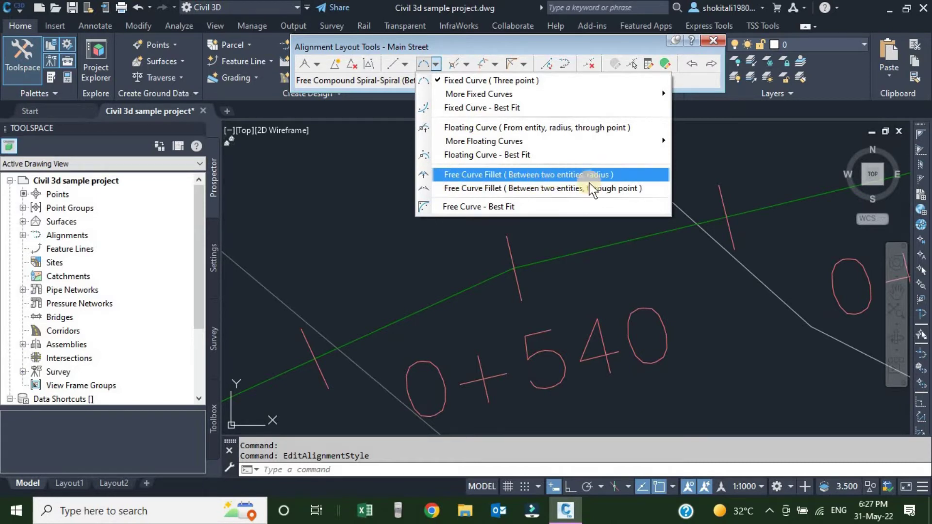
{"action": "left_click", "coordinate": [558, 176]}
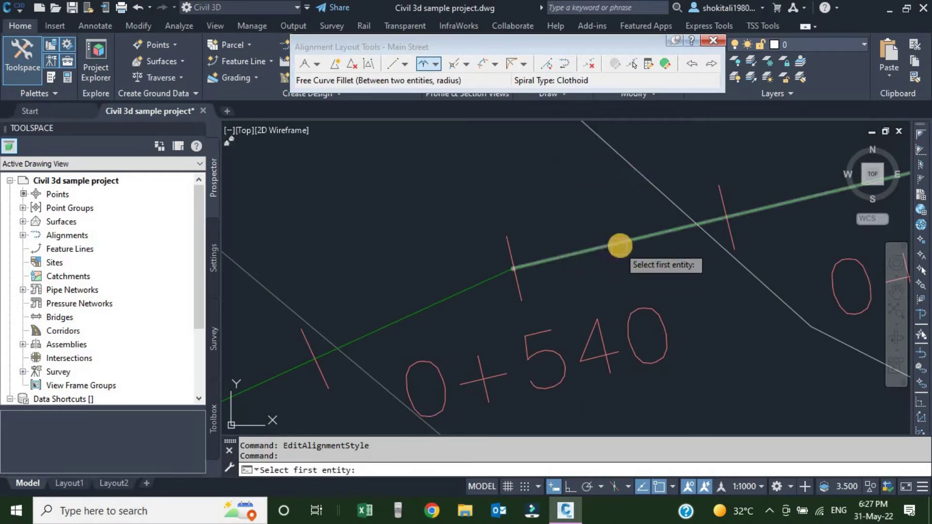
{"action": "left_click", "coordinate": [620, 244]}
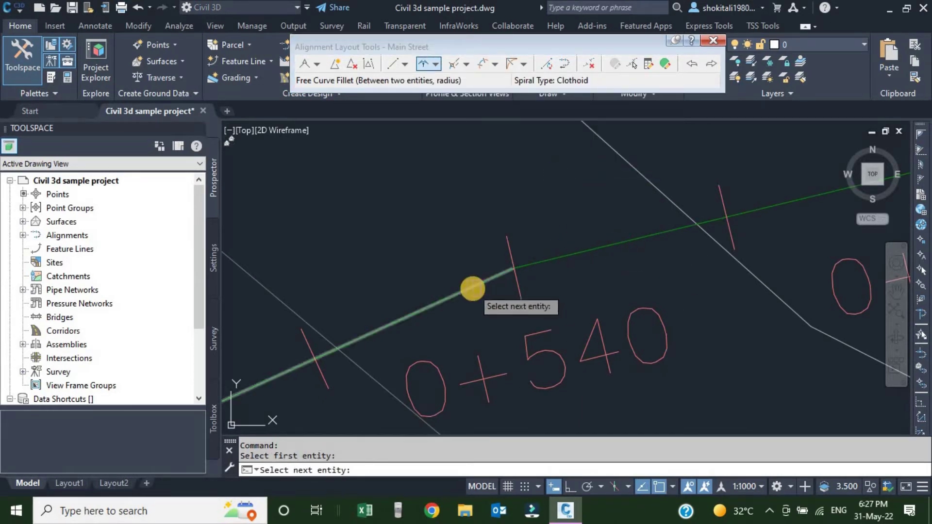
{"action": "left_click", "coordinate": [473, 289]}
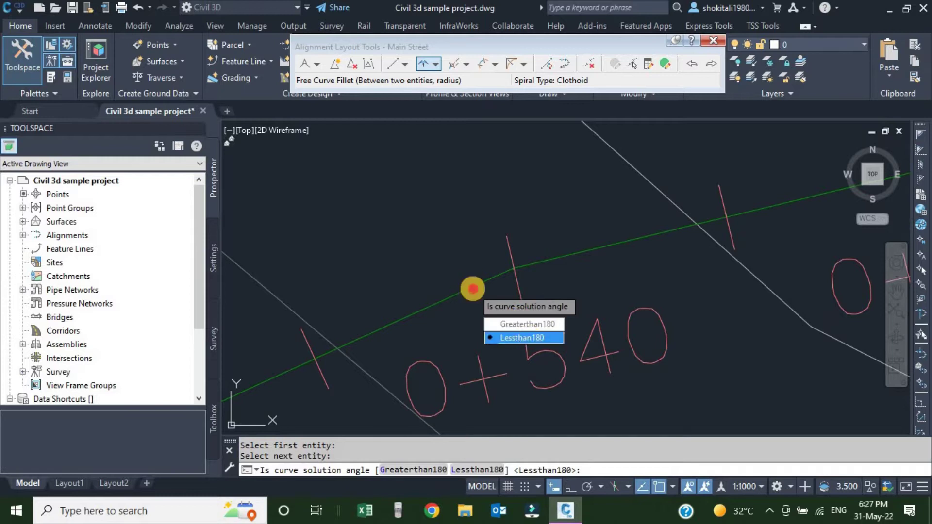
{"action": "key", "text": "Return"}
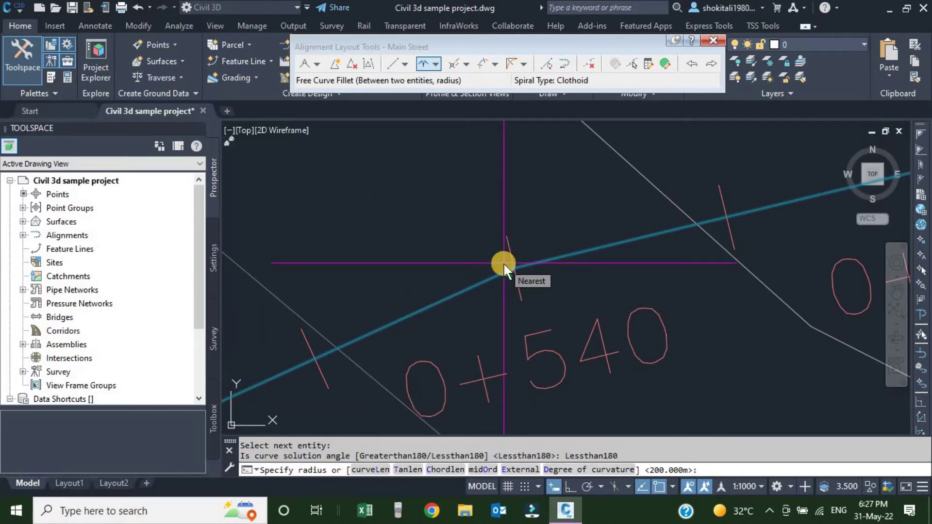
{"action": "type", "text": "50"}
{"action": "key", "text": "Return"}
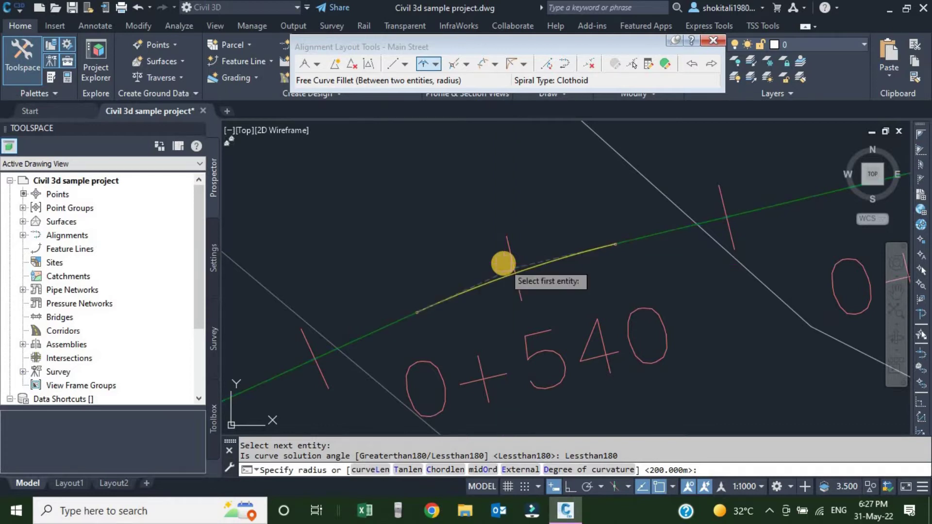
{"action": "type", "text": "50"}
{"action": "key", "text": "Return"}
{"action": "scroll", "coordinate": [555, 266], "scroll_direction": "up", "scroll_amount": 3}
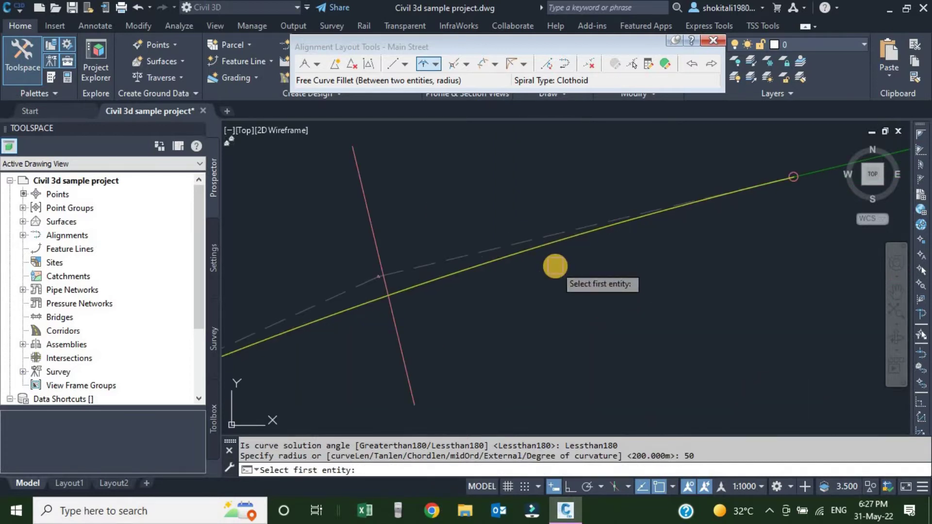
{"action": "key", "text": "Escape"}
- Zoom to check the new curve and close the Alignment Layout Tools
{"action": "scroll", "coordinate": [505, 284], "scroll_direction": "up", "scroll_amount": 3}
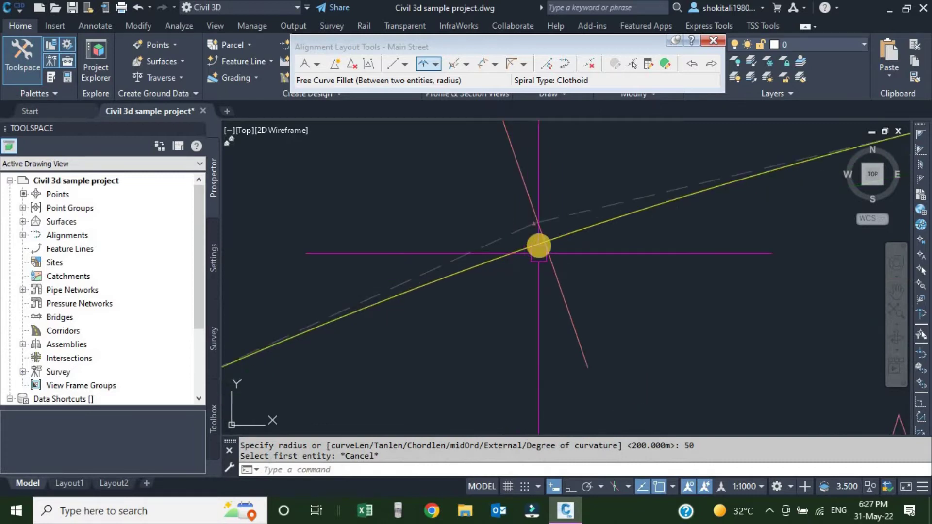
{"action": "scroll", "coordinate": [521, 252], "scroll_direction": "down", "scroll_amount": 2}
{"action": "scroll", "coordinate": [529, 194], "scroll_direction": "down", "scroll_amount": 2}
{"action": "scroll", "coordinate": [539, 242], "scroll_direction": "down", "scroll_amount": 2}
{"action": "scroll", "coordinate": [540, 256], "scroll_direction": "down", "scroll_amount": 2}
{"action": "scroll", "coordinate": [402, 322], "scroll_direction": "up", "scroll_amount": 2}
{"action": "scroll", "coordinate": [436, 315], "scroll_direction": "up", "scroll_amount": 2}
{"action": "scroll", "coordinate": [485, 310], "scroll_direction": "up", "scroll_amount": 2}
{"action": "scroll", "coordinate": [521, 332], "scroll_direction": "up", "scroll_amount": 2}
{"action": "scroll", "coordinate": [558, 243], "scroll_direction": "up", "scroll_amount": 3}
{"action": "scroll", "coordinate": [568, 262], "scroll_direction": "up", "scroll_amount": 3}
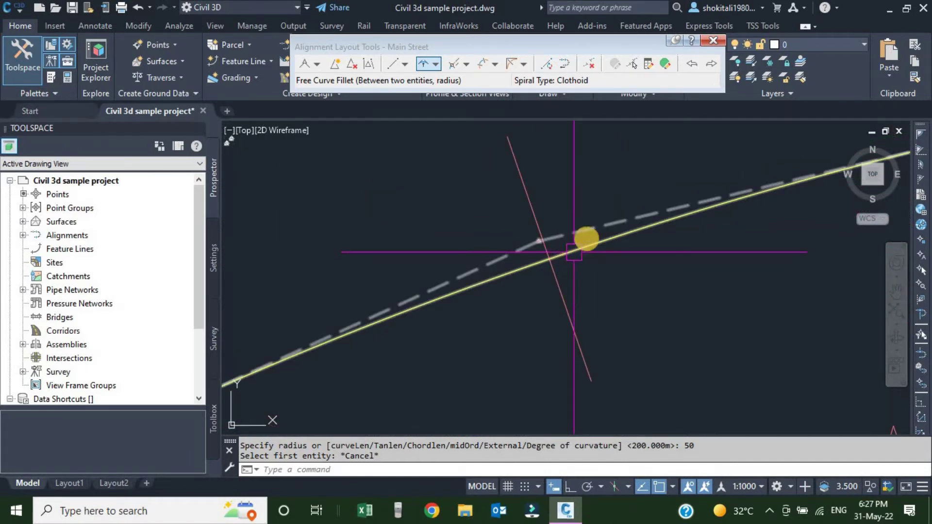
{"action": "left_click", "coordinate": [713, 41]}
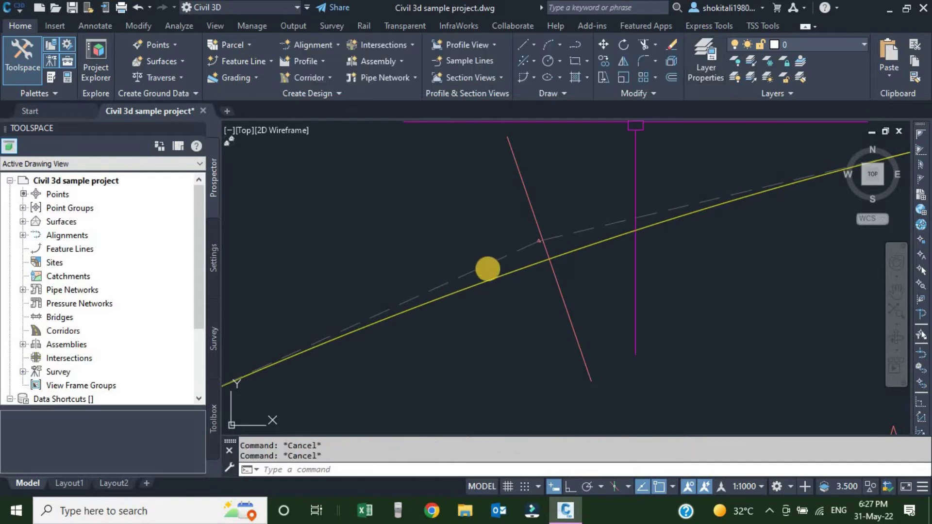
- Zoom and pan across to the curved Steer-10 alignment and select it
{"action": "scroll", "coordinate": [487, 269], "scroll_direction": "down", "scroll_amount": 5}
{"action": "scroll", "coordinate": [461, 339], "scroll_direction": "up", "scroll_amount": 1}
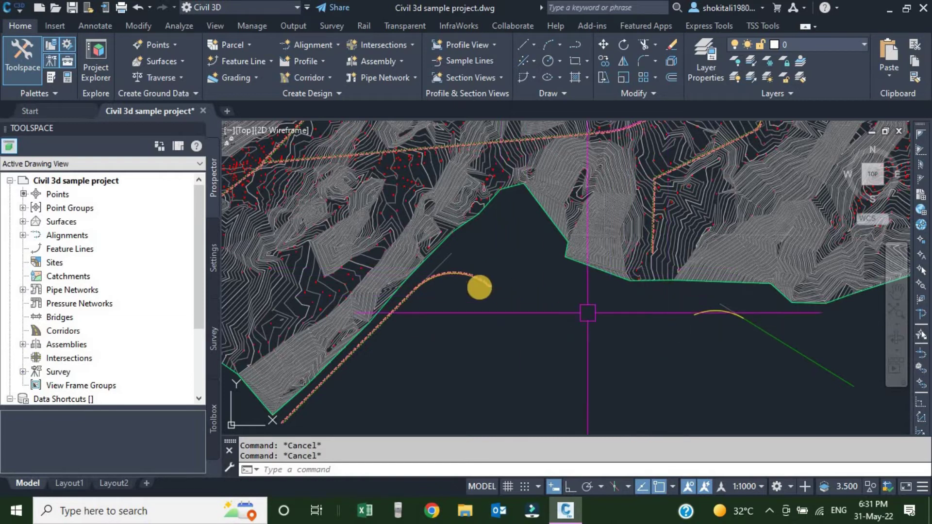
{"action": "scroll", "coordinate": [456, 279], "scroll_direction": "up", "scroll_amount": 4}
{"action": "scroll", "coordinate": [389, 311], "scroll_direction": "down", "scroll_amount": 2}
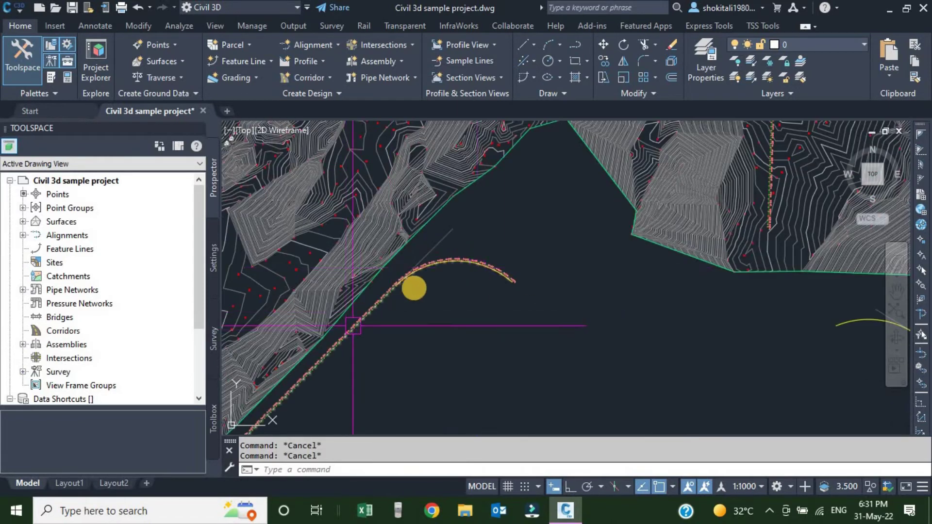
{"action": "scroll", "coordinate": [353, 326], "scroll_direction": "up", "scroll_amount": 2}
{"action": "scroll", "coordinate": [443, 266], "scroll_direction": "up", "scroll_amount": 2}
{"action": "scroll", "coordinate": [561, 220], "scroll_direction": "up", "scroll_amount": 1}
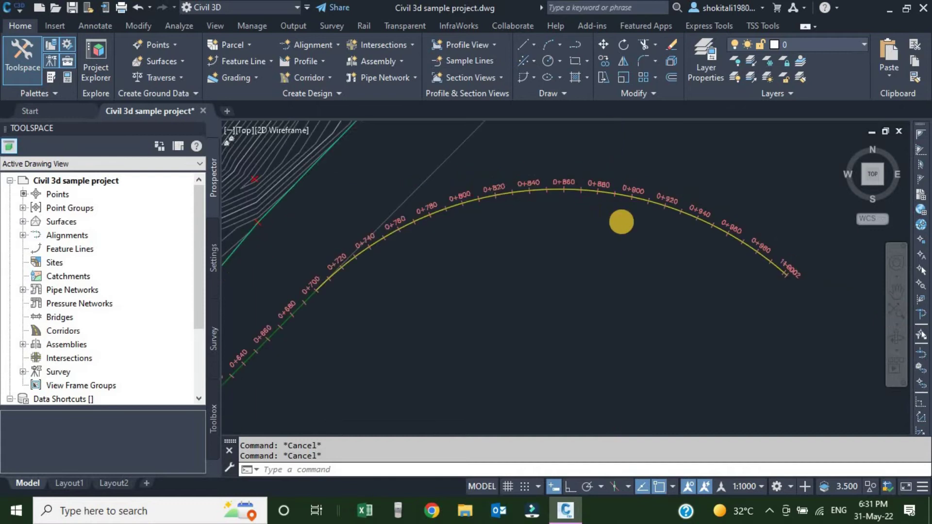
{"action": "scroll", "coordinate": [621, 222], "scroll_direction": "down", "scroll_amount": 2}
{"action": "scroll", "coordinate": [639, 233], "scroll_direction": "down", "scroll_amount": 2}
{"action": "scroll", "coordinate": [574, 252], "scroll_direction": "down", "scroll_amount": 1}
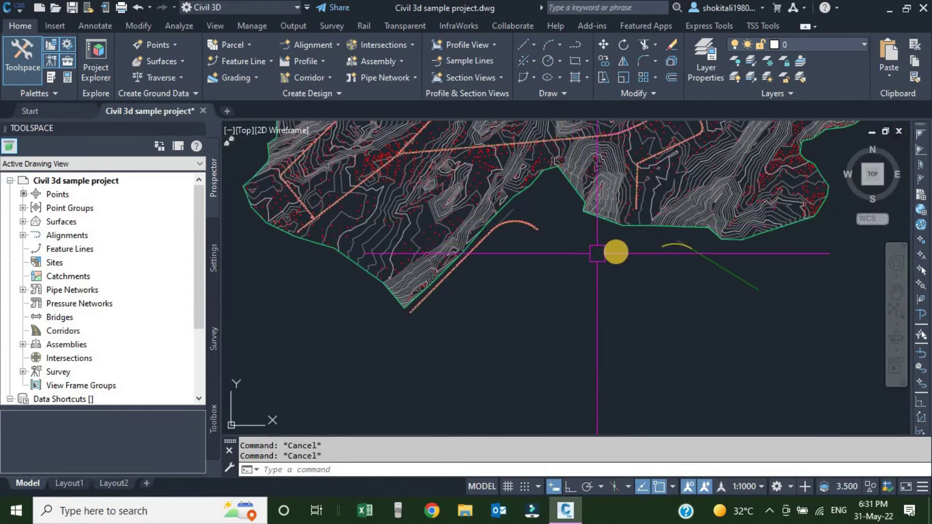
{"action": "scroll", "coordinate": [674, 255], "scroll_direction": "up", "scroll_amount": 2}
{"action": "scroll", "coordinate": [631, 245], "scroll_direction": "up", "scroll_amount": 1}
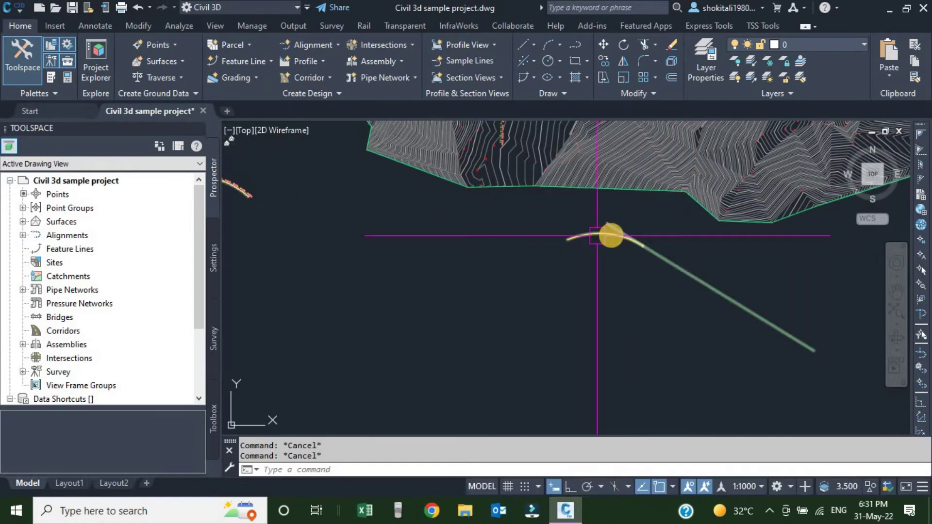
{"action": "scroll", "coordinate": [596, 237], "scroll_direction": "up", "scroll_amount": 2}
{"action": "scroll", "coordinate": [646, 240], "scroll_direction": "up", "scroll_amount": 1}
{"action": "scroll", "coordinate": [680, 292], "scroll_direction": "down", "scroll_amount": 3}
{"action": "scroll", "coordinate": [592, 289], "scroll_direction": "up", "scroll_amount": 1}
{"action": "scroll", "coordinate": [654, 279], "scroll_direction": "up", "scroll_amount": 1}
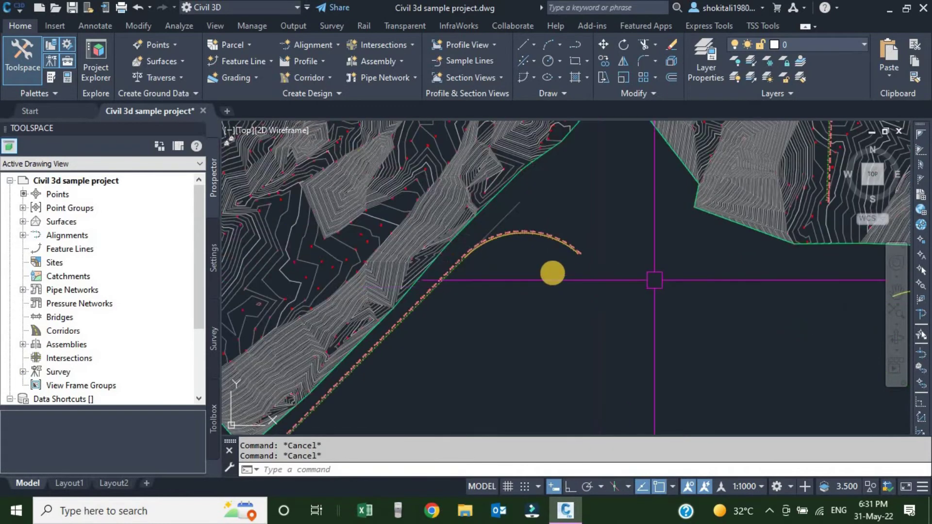
{"action": "middle_click_drag", "start_coordinate": [655, 280], "coordinate": [517, 266]}
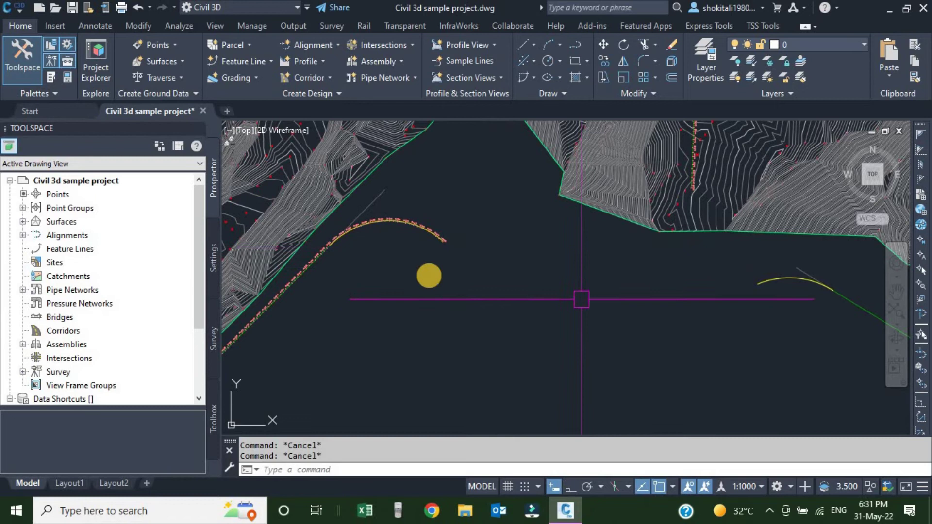
{"action": "left_click", "coordinate": [776, 278]}
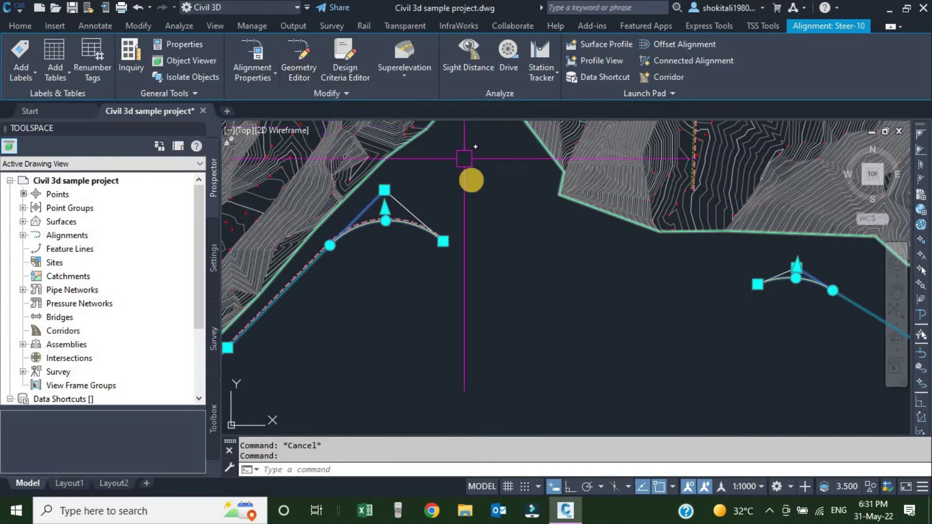
- Open Steer-10's geometry layout tools and show the list of spiral types
{"action": "right_click", "coordinate": [478, 191]}
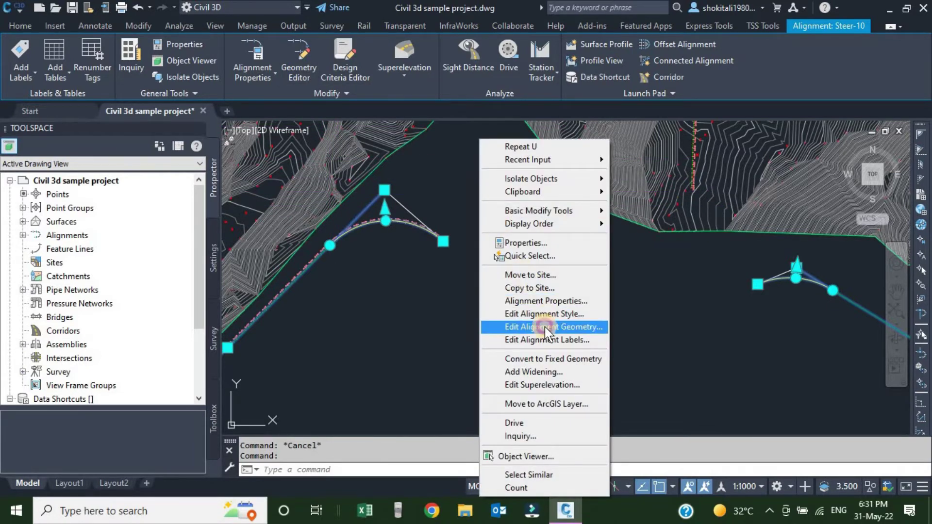
{"action": "left_click", "coordinate": [544, 327]}
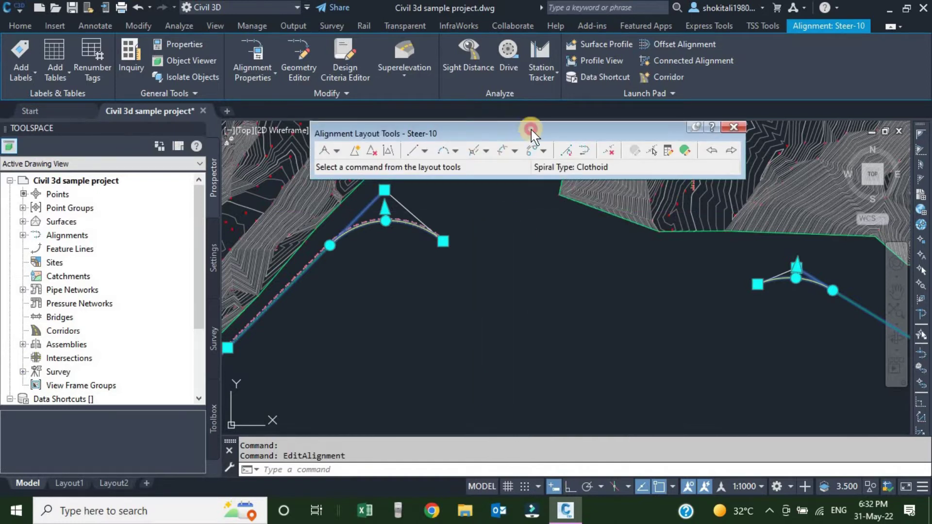
{"action": "left_click_drag", "start_coordinate": [531, 130], "coordinate": [539, 106]}
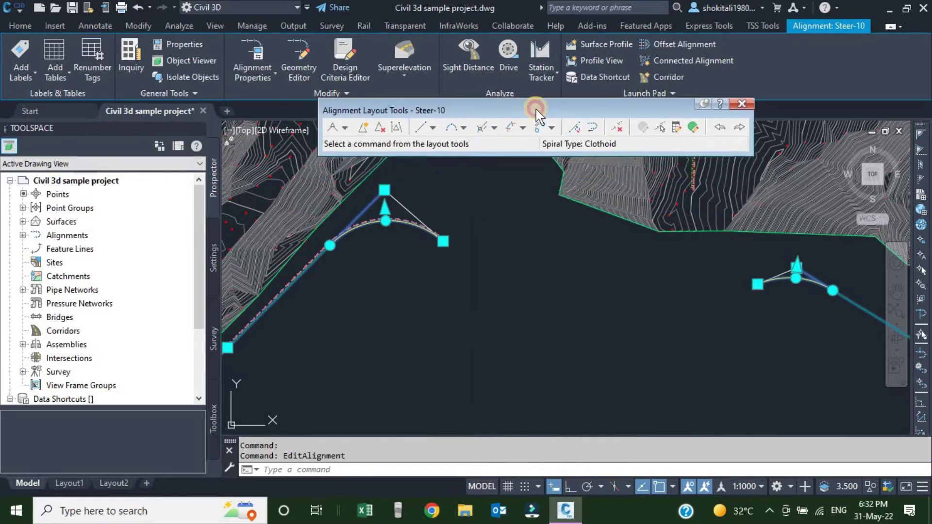
{"action": "left_click", "coordinate": [551, 129]}
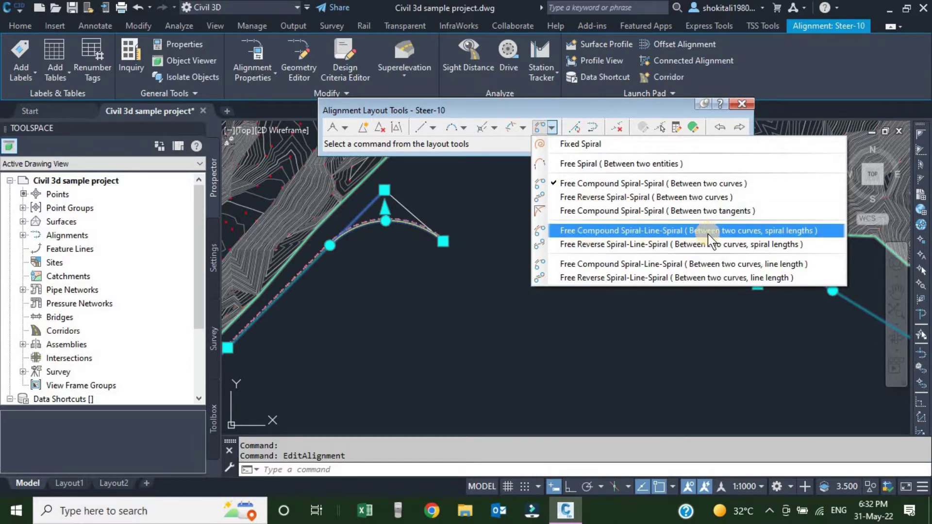
- Start a Free Compound Spiral-Line-Spiral between Steer-10's two curves and pick both curves
{"action": "left_click", "coordinate": [678, 233]}
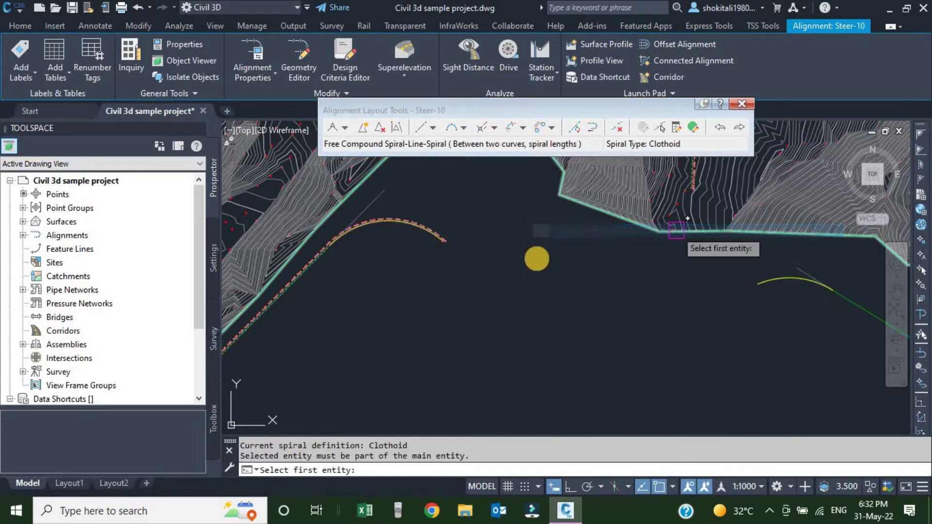
{"action": "scroll", "coordinate": [435, 224], "scroll_direction": "up", "scroll_amount": 2}
{"action": "scroll", "coordinate": [445, 270], "scroll_direction": "up", "scroll_amount": 2}
{"action": "scroll", "coordinate": [477, 253], "scroll_direction": "up", "scroll_amount": 3}
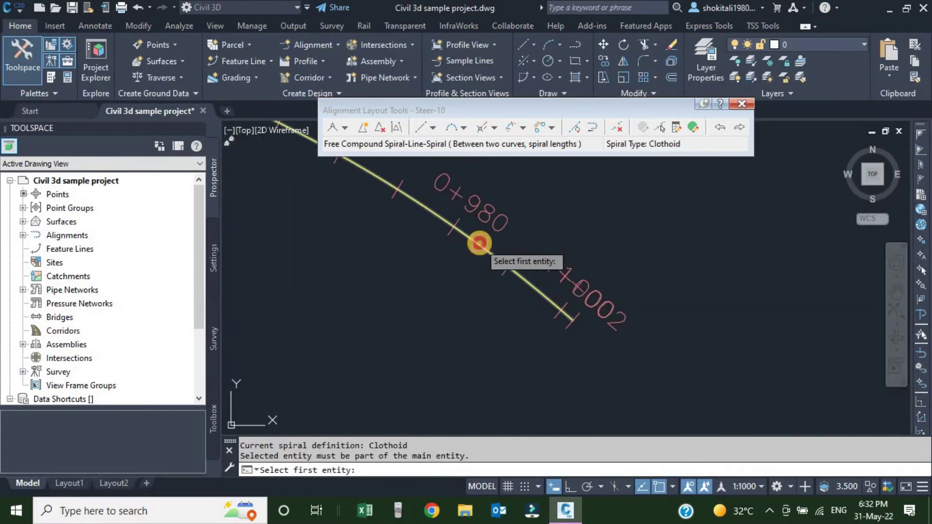
{"action": "left_click", "coordinate": [473, 254]}
{"action": "scroll", "coordinate": [573, 277], "scroll_direction": "down", "scroll_amount": 3}
{"action": "scroll", "coordinate": [674, 306], "scroll_direction": "down", "scroll_amount": 2}
{"action": "scroll", "coordinate": [668, 312], "scroll_direction": "up", "scroll_amount": 3}
{"action": "left_click", "coordinate": [634, 270]}
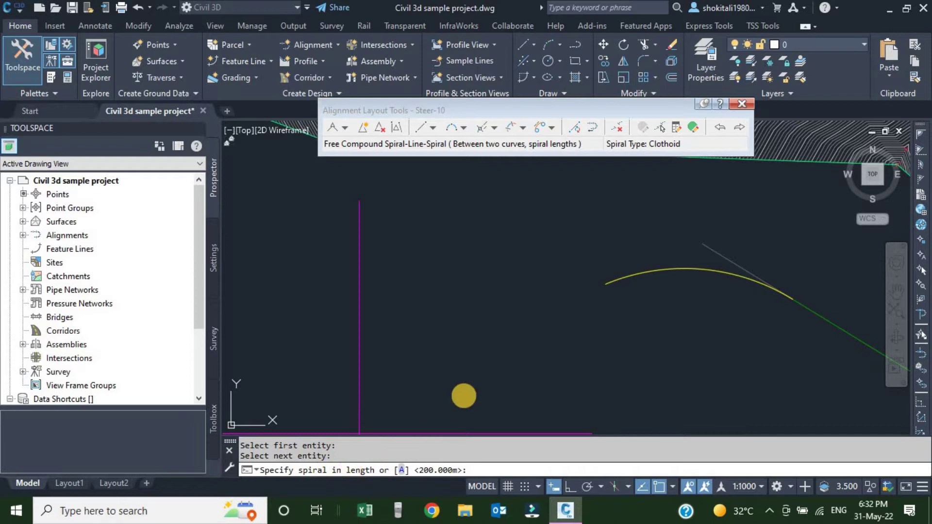
{"action": "scroll", "coordinate": [443, 322], "scroll_direction": "down", "scroll_amount": 2}
{"action": "scroll", "coordinate": [345, 306], "scroll_direction": "down", "scroll_amount": 2}
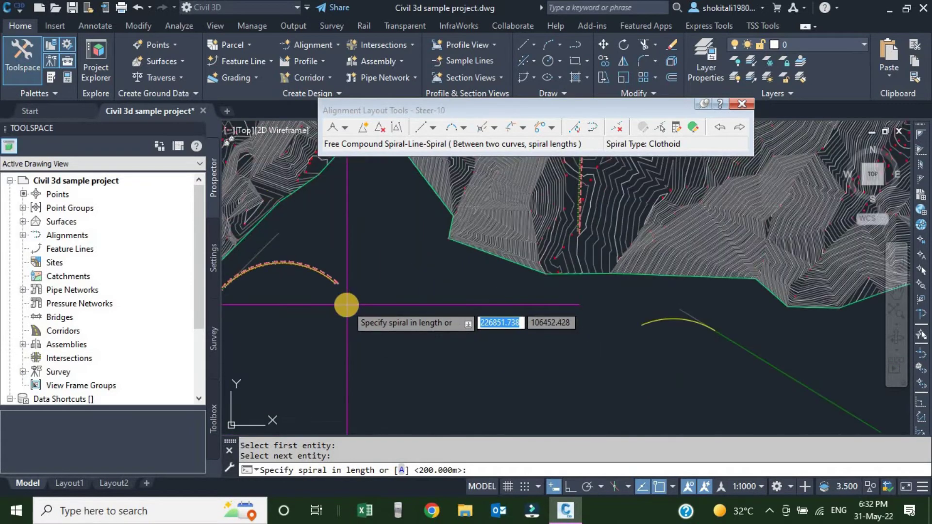
{"action": "mouse_move", "coordinate": [346, 304]}
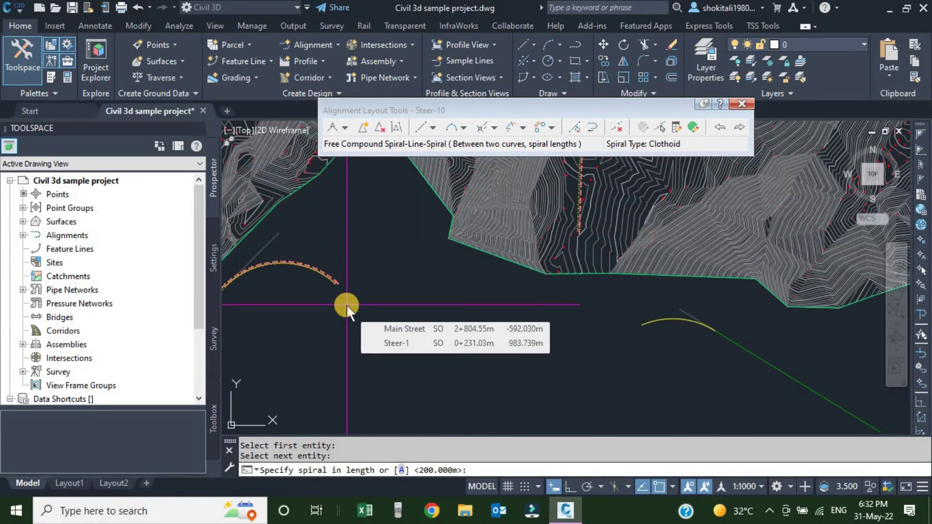
- Set 150 m spiral-in and spiral-out lengths, then end the command
{"action": "type", "text": "150"}
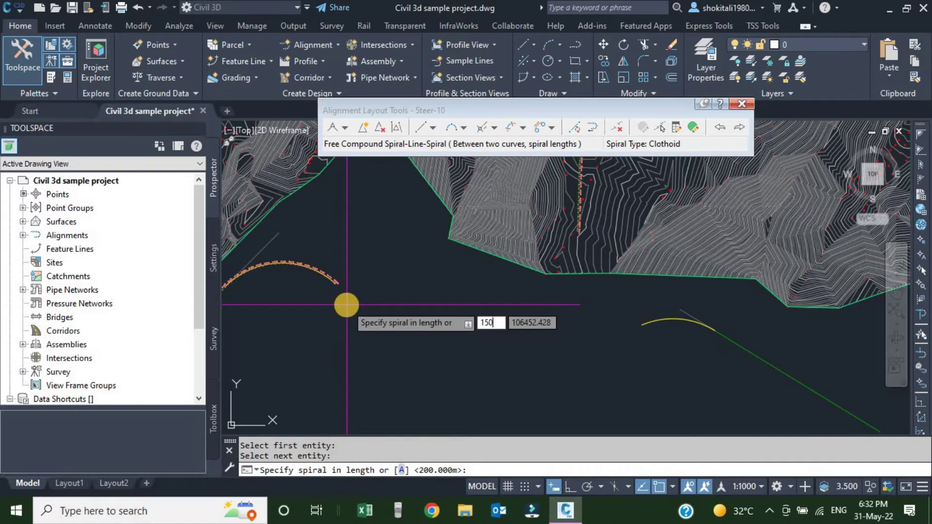
{"action": "key", "text": "Return"}
{"action": "type", "text": "15"}
{"action": "key", "text": "Return"}
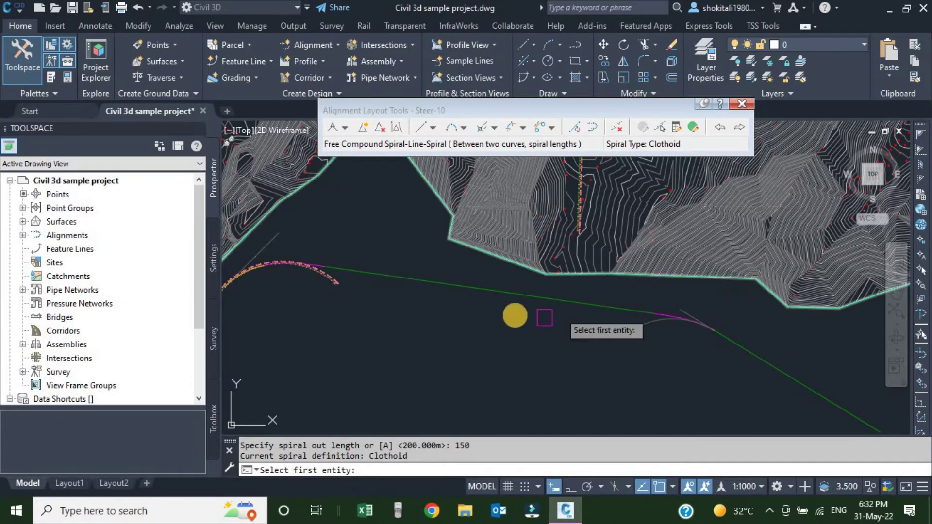
{"action": "scroll", "coordinate": [486, 301], "scroll_direction": "up", "scroll_amount": 1}
{"action": "scroll", "coordinate": [437, 286], "scroll_direction": "up", "scroll_amount": 2}
{"action": "scroll", "coordinate": [396, 272], "scroll_direction": "up", "scroll_amount": 2}
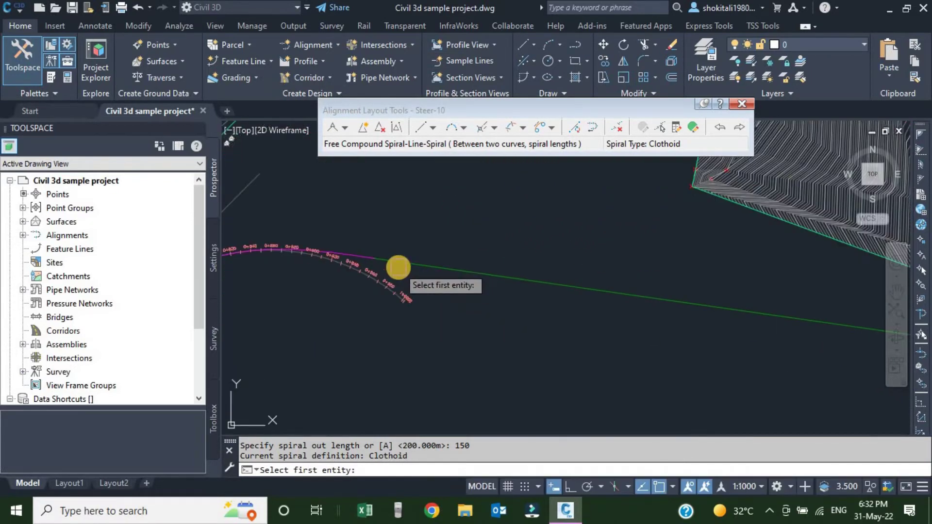
{"action": "scroll", "coordinate": [534, 303], "scroll_direction": "down", "scroll_amount": 2}
{"action": "scroll", "coordinate": [460, 298], "scroll_direction": "up", "scroll_amount": 2}
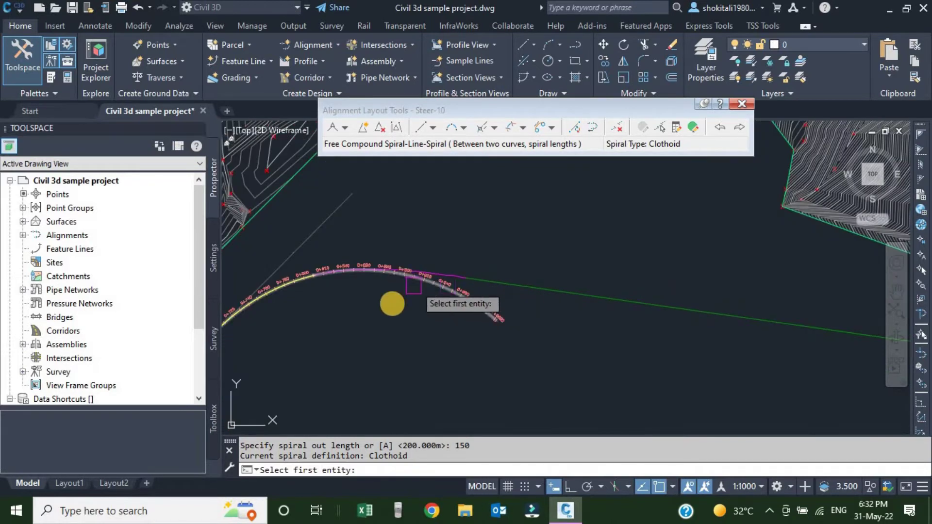
{"action": "middle_click_drag", "start_coordinate": [396, 293], "coordinate": [476, 308]}
{"action": "scroll", "coordinate": [561, 287], "scroll_direction": "up", "scroll_amount": 2}
{"action": "key", "text": "Escape"}
{"action": "scroll", "coordinate": [562, 286], "scroll_direction": "down", "scroll_amount": 4}
- Zoom along the alignment to check its station labels, then close the Alignment Layout Tools toolbar
{"action": "scroll", "coordinate": [312, 281], "scroll_direction": "up", "scroll_amount": 3}
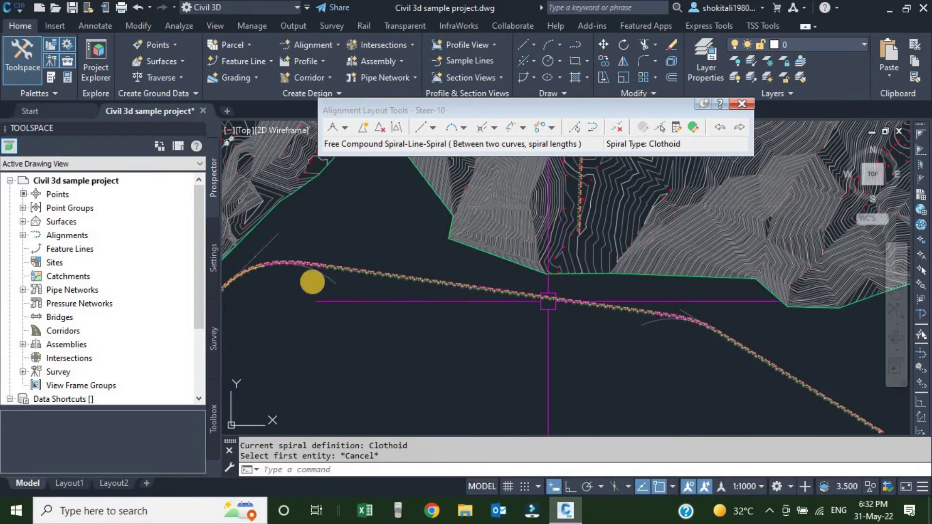
{"action": "scroll", "coordinate": [299, 264], "scroll_direction": "up", "scroll_amount": 2}
{"action": "scroll", "coordinate": [572, 270], "scroll_direction": "down", "scroll_amount": 2}
{"action": "scroll", "coordinate": [561, 269], "scroll_direction": "up", "scroll_amount": 3}
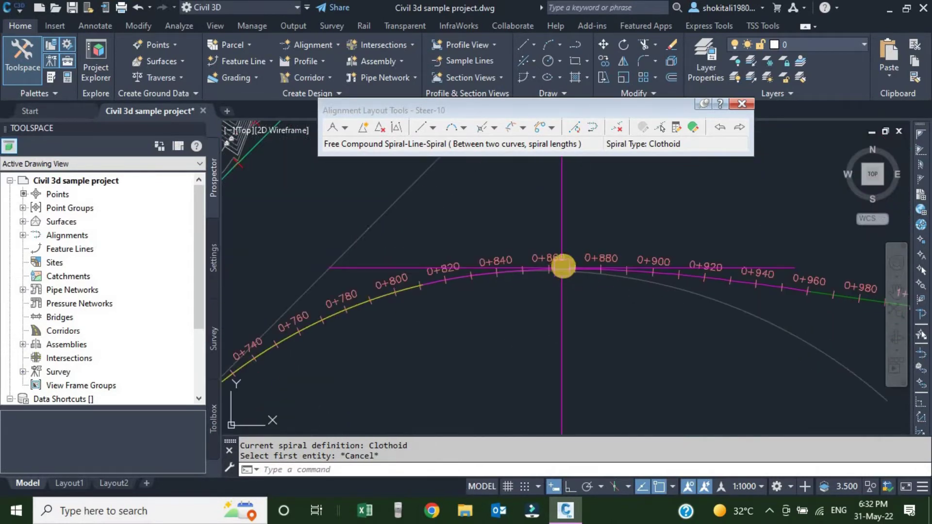
{"action": "scroll", "coordinate": [562, 266], "scroll_direction": "down", "scroll_amount": 2}
{"action": "scroll", "coordinate": [436, 307], "scroll_direction": "up", "scroll_amount": 2}
{"action": "scroll", "coordinate": [436, 307], "scroll_direction": "down", "scroll_amount": 2}
{"action": "scroll", "coordinate": [381, 337], "scroll_direction": "up", "scroll_amount": 2}
{"action": "scroll", "coordinate": [365, 331], "scroll_direction": "up", "scroll_amount": 2}
{"action": "scroll", "coordinate": [361, 332], "scroll_direction": "up", "scroll_amount": 2}
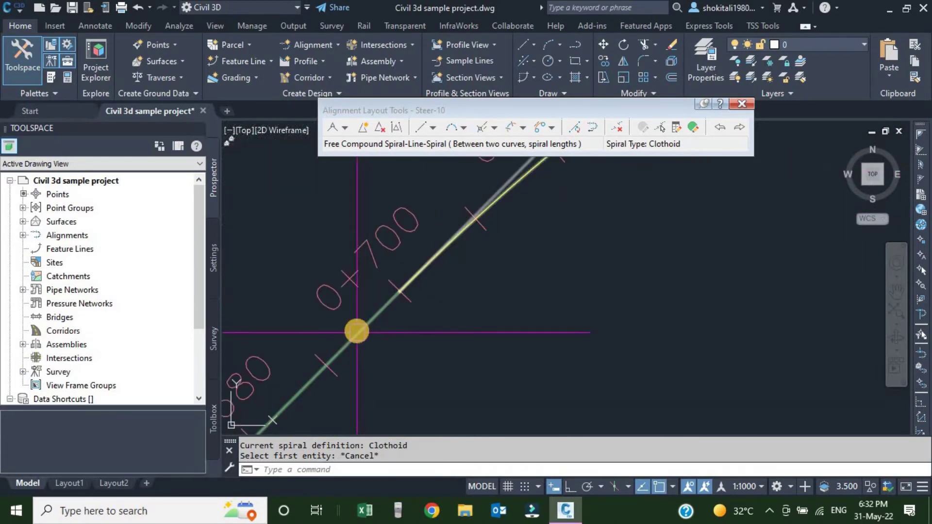
{"action": "scroll", "coordinate": [434, 289], "scroll_direction": "down", "scroll_amount": 2}
{"action": "scroll", "coordinate": [462, 271], "scroll_direction": "down", "scroll_amount": 2}
{"action": "scroll", "coordinate": [431, 284], "scroll_direction": "up", "scroll_amount": 4}
{"action": "scroll", "coordinate": [431, 284], "scroll_direction": "down", "scroll_amount": 3}
{"action": "scroll", "coordinate": [456, 260], "scroll_direction": "up", "scroll_amount": 2}
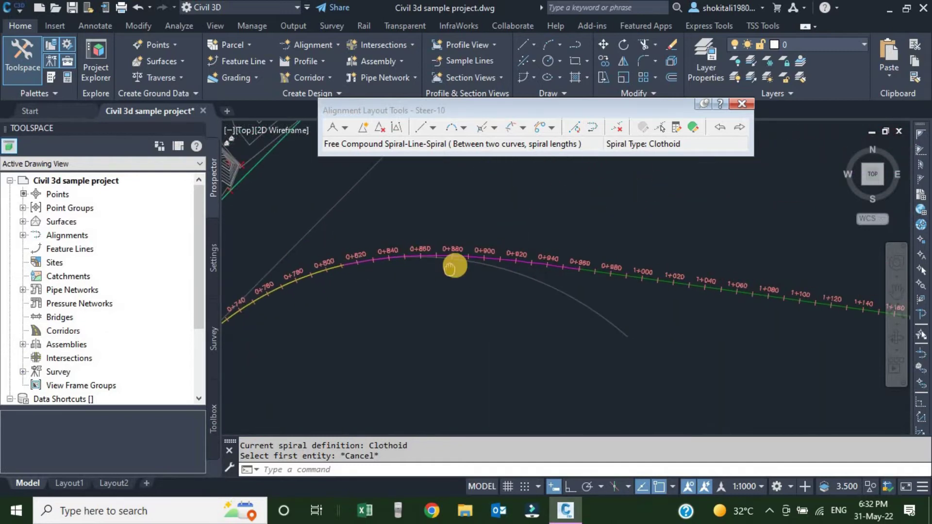
{"action": "scroll", "coordinate": [457, 258], "scroll_direction": "up", "scroll_amount": 1}
{"action": "scroll", "coordinate": [565, 257], "scroll_direction": "down", "scroll_amount": 3}
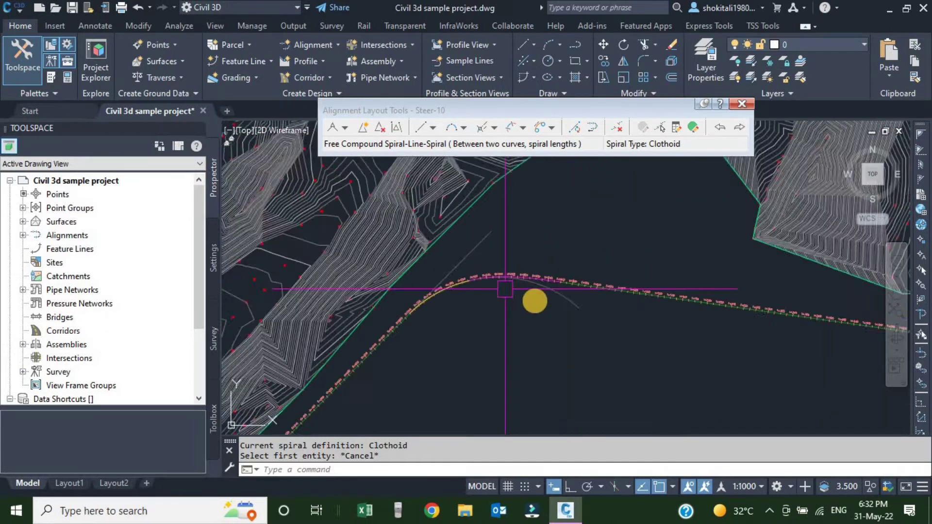
{"action": "scroll", "coordinate": [534, 302], "scroll_direction": "down", "scroll_amount": 1}
{"action": "scroll", "coordinate": [544, 291], "scroll_direction": "up", "scroll_amount": 3}
{"action": "scroll", "coordinate": [510, 296], "scroll_direction": "up", "scroll_amount": 1}
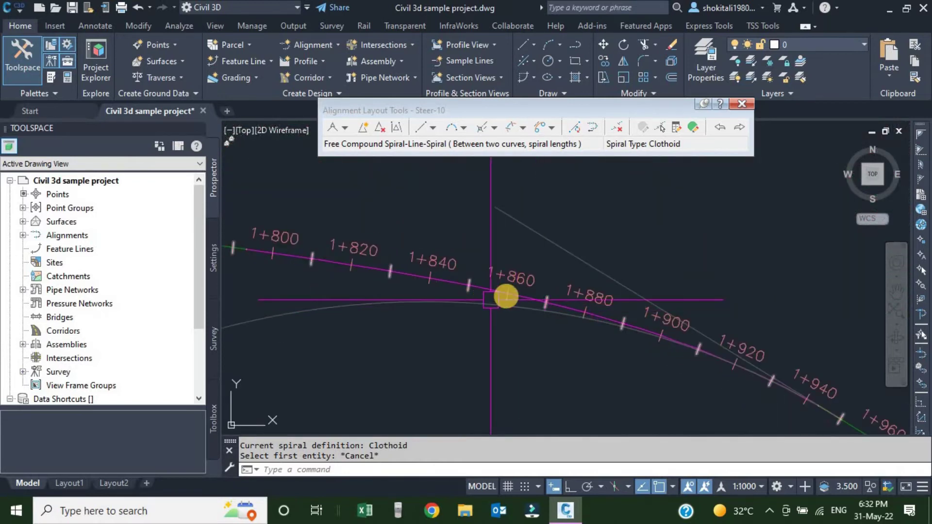
{"action": "scroll", "coordinate": [466, 289], "scroll_direction": "up", "scroll_amount": 1}
{"action": "scroll", "coordinate": [388, 261], "scroll_direction": "up", "scroll_amount": 3}
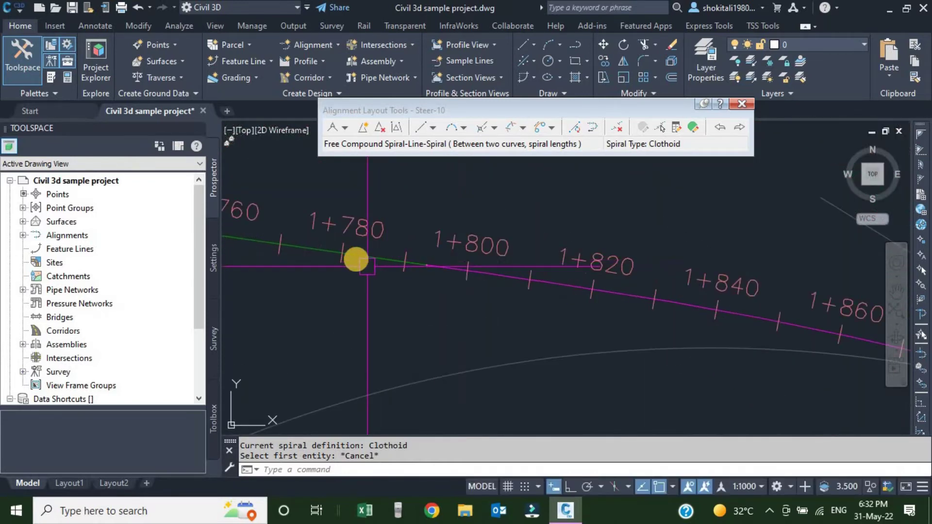
{"action": "scroll", "coordinate": [519, 287], "scroll_direction": "down", "scroll_amount": 1}
{"action": "scroll", "coordinate": [592, 309], "scroll_direction": "down", "scroll_amount": 2}
{"action": "scroll", "coordinate": [534, 281], "scroll_direction": "up", "scroll_amount": 3}
{"action": "scroll", "coordinate": [451, 267], "scroll_direction": "up", "scroll_amount": 2}
{"action": "scroll", "coordinate": [424, 215], "scroll_direction": "up", "scroll_amount": 1}
{"action": "scroll", "coordinate": [436, 243], "scroll_direction": "up", "scroll_amount": 1}
{"action": "scroll", "coordinate": [465, 270], "scroll_direction": "up", "scroll_amount": 1}
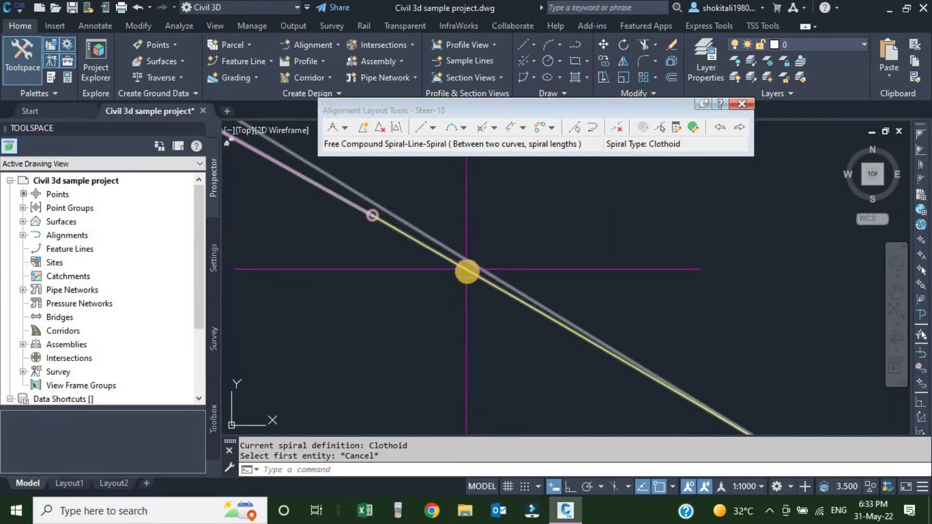
{"action": "scroll", "coordinate": [465, 270], "scroll_direction": "down", "scroll_amount": 2}
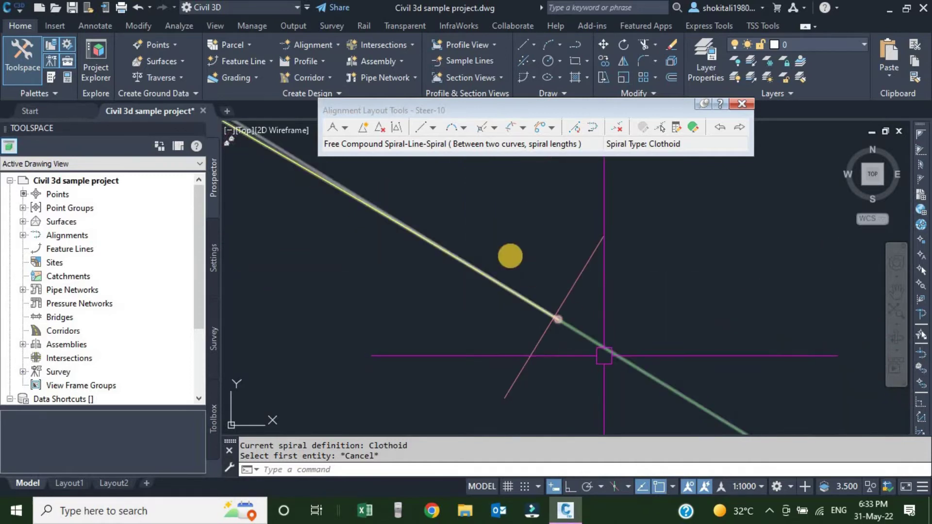
{"action": "scroll", "coordinate": [500, 252], "scroll_direction": "up", "scroll_amount": 2}
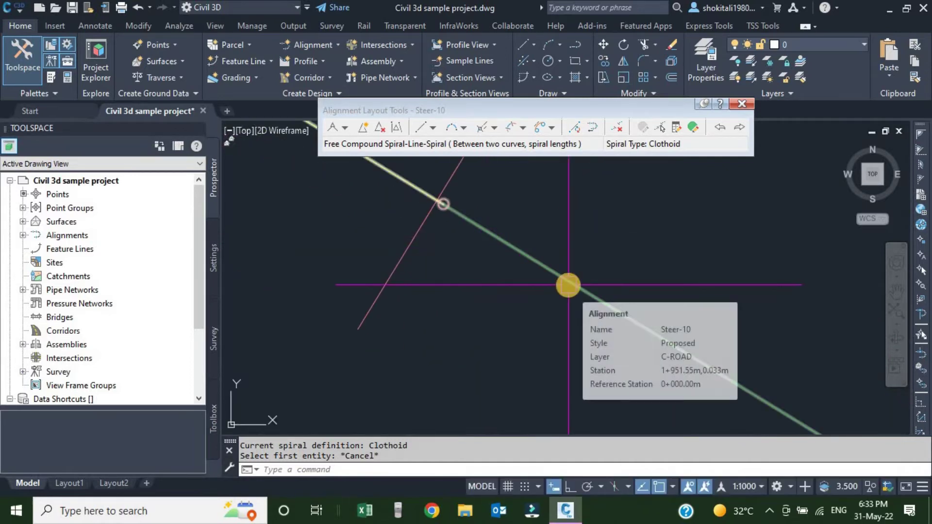
{"action": "left_click", "coordinate": [742, 103]}
- Pan and zoom to the straight stretch around stations 3+100 to 3+140
{"action": "scroll", "coordinate": [498, 259], "scroll_direction": "down", "scroll_amount": 3}
{"action": "scroll", "coordinate": [524, 281], "scroll_direction": "down", "scroll_amount": 3}
{"action": "scroll", "coordinate": [525, 272], "scroll_direction": "down", "scroll_amount": 2}
{"action": "middle_click_drag", "start_coordinate": [524, 261], "coordinate": [439, 281]}
{"action": "scroll", "coordinate": [505, 265], "scroll_direction": "up", "scroll_amount": 5}
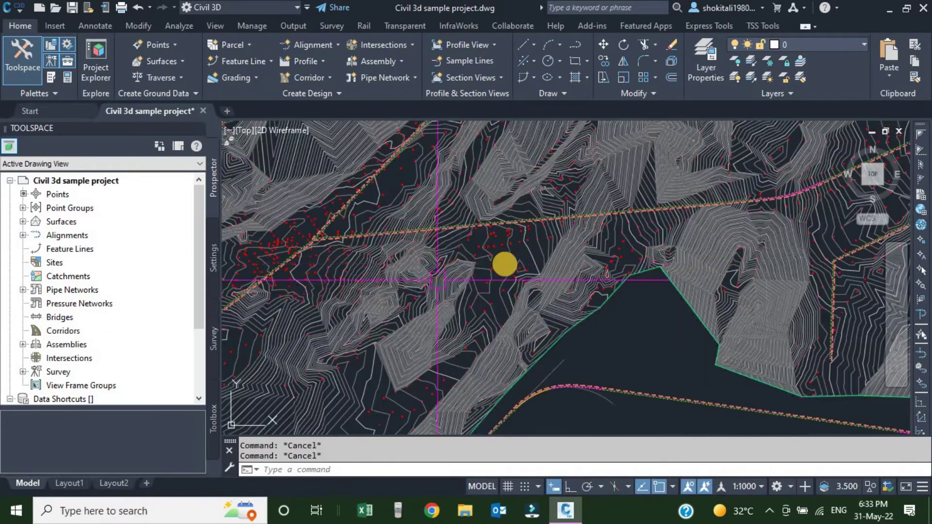
{"action": "scroll", "coordinate": [511, 241], "scroll_direction": "up", "scroll_amount": 3}
{"action": "scroll", "coordinate": [548, 223], "scroll_direction": "up", "scroll_amount": 3}
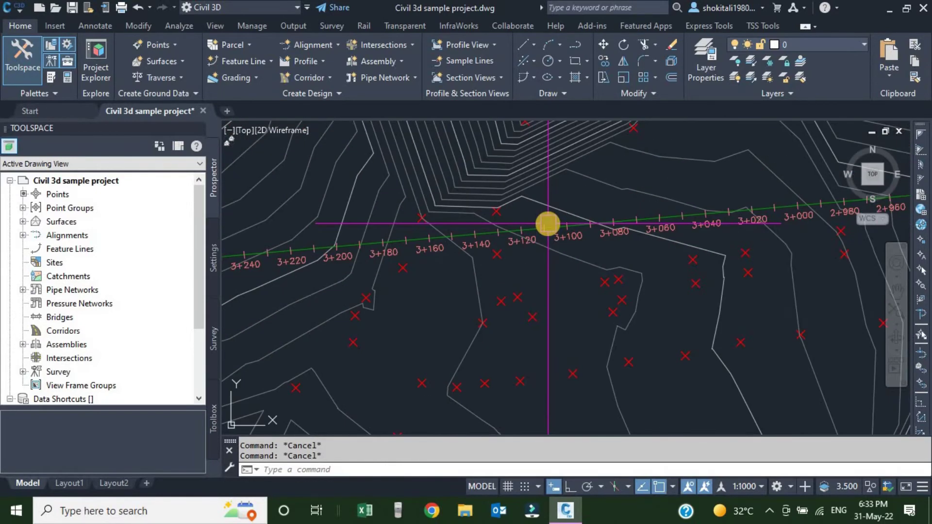
{"action": "scroll", "coordinate": [550, 228], "scroll_direction": "down", "scroll_amount": 5}
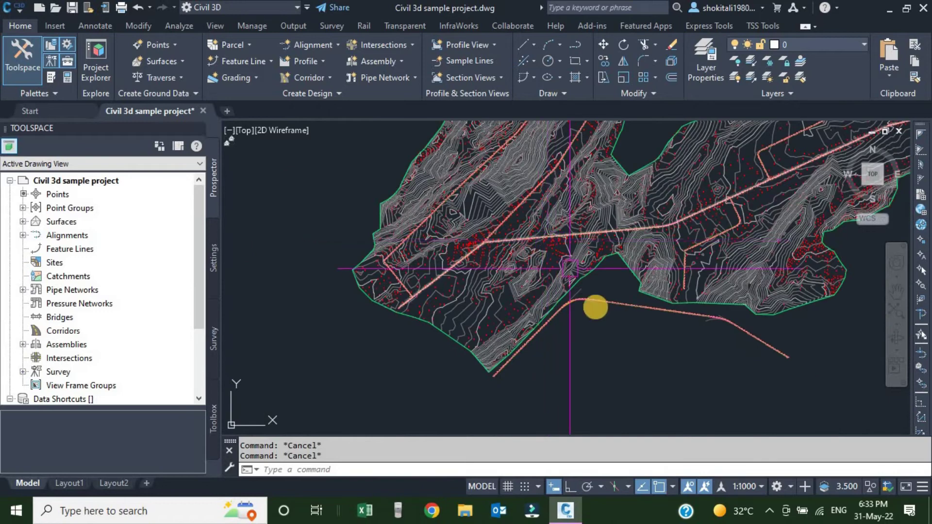
{"action": "scroll", "coordinate": [582, 303], "scroll_direction": "up", "scroll_amount": 2}
{"action": "scroll", "coordinate": [579, 303], "scroll_direction": "up", "scroll_amount": 3}
{"action": "scroll", "coordinate": [558, 310], "scroll_direction": "up", "scroll_amount": 2}
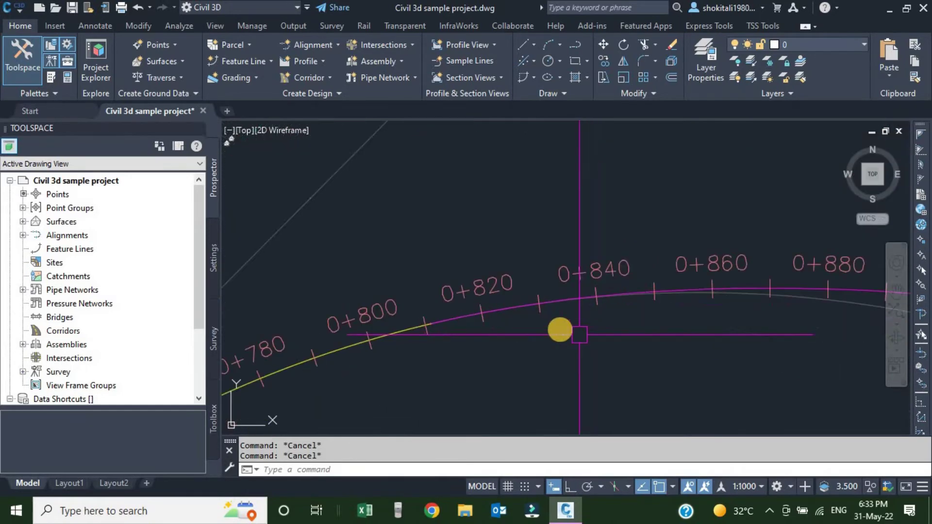
{"action": "scroll", "coordinate": [558, 296], "scroll_direction": "down", "scroll_amount": 5}
{"action": "scroll", "coordinate": [519, 262], "scroll_direction": "up", "scroll_amount": 3}
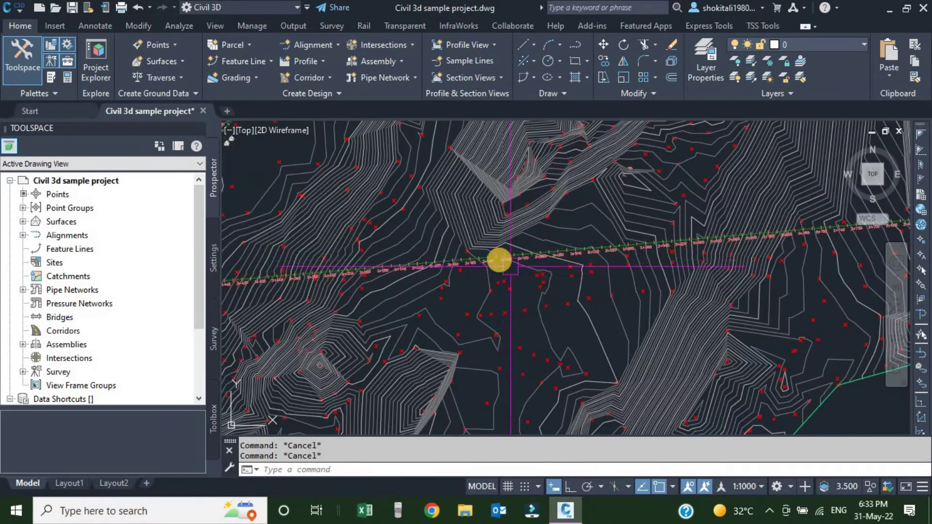
{"action": "scroll", "coordinate": [498, 252], "scroll_direction": "up", "scroll_amount": 2}
{"action": "scroll", "coordinate": [500, 260], "scroll_direction": "up", "scroll_amount": 2}
{"action": "scroll", "coordinate": [528, 238], "scroll_direction": "down", "scroll_amount": 2}
{"action": "scroll", "coordinate": [577, 226], "scroll_direction": "up", "scroll_amount": 2}
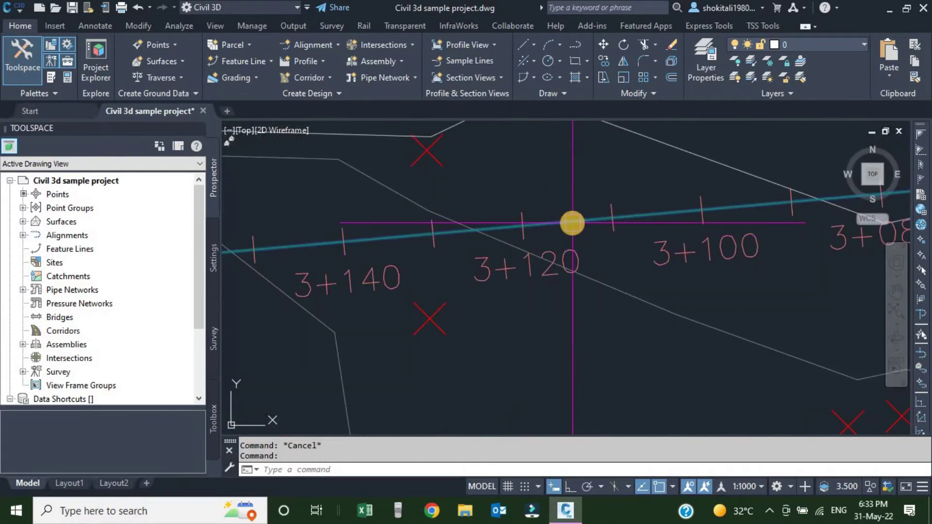
- In Main Street's alignment properties, rename it Main Street-1 and keep style Proposed
{"action": "left_click", "coordinate": [572, 223]}
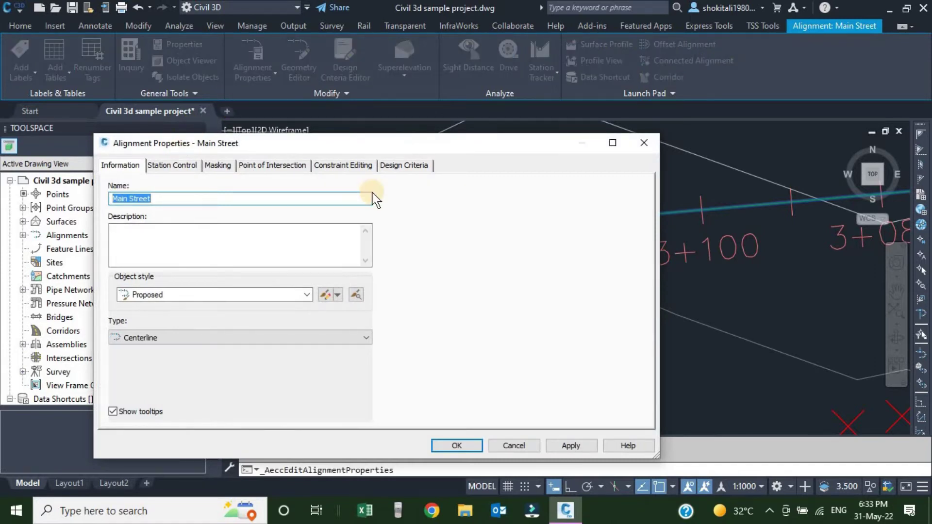
{"action": "left_click_drag", "start_coordinate": [333, 144], "coordinate": [509, 102]}
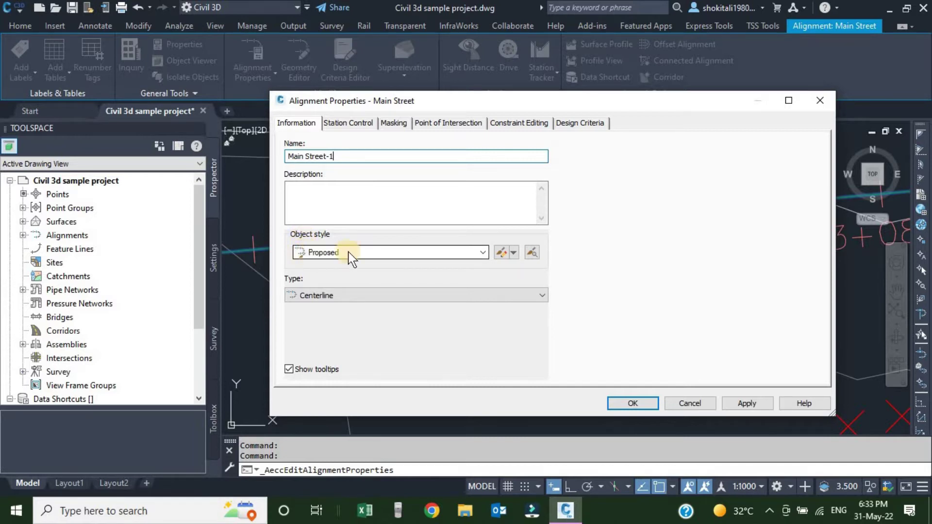
{"action": "left_click", "coordinate": [418, 250]}
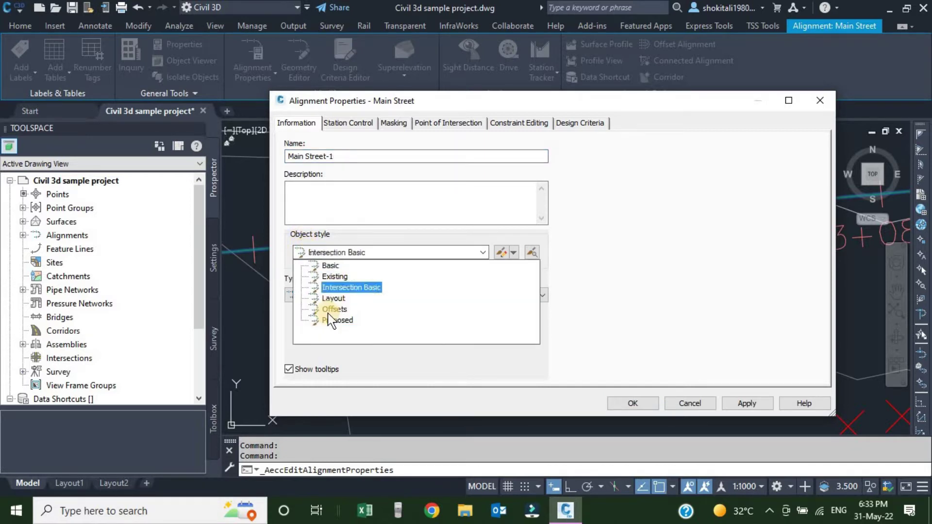
{"action": "left_click", "coordinate": [339, 319]}
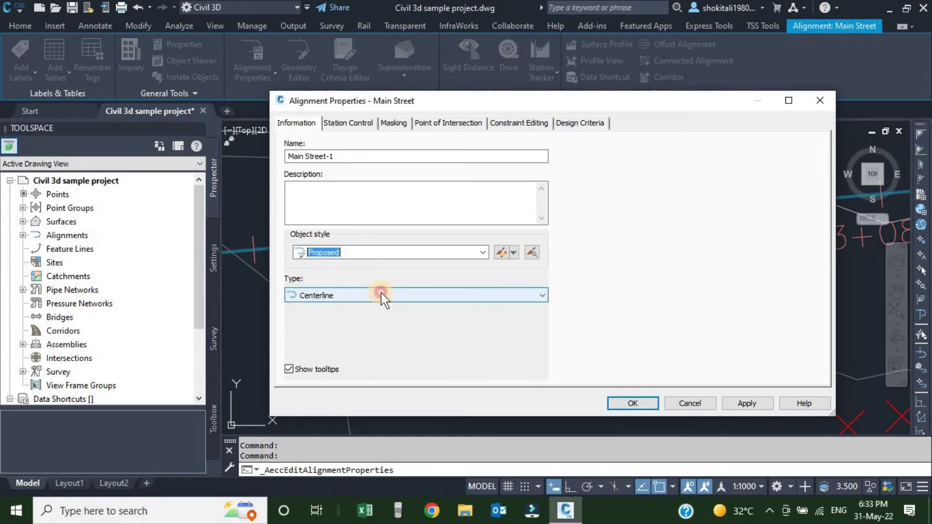
{"action": "left_click", "coordinate": [346, 296]}
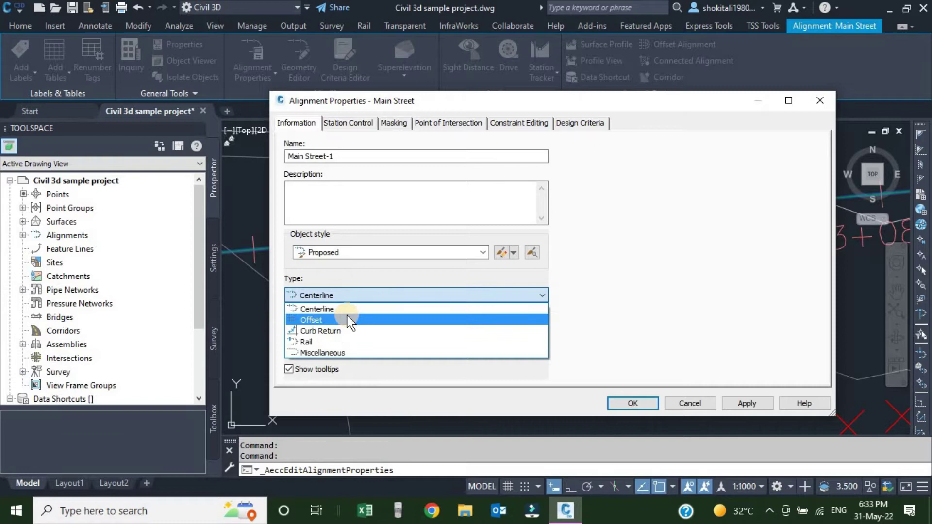
- Keep type Centerline and review the Station Control reference point, start and end stations
{"action": "left_click", "coordinate": [616, 315]}
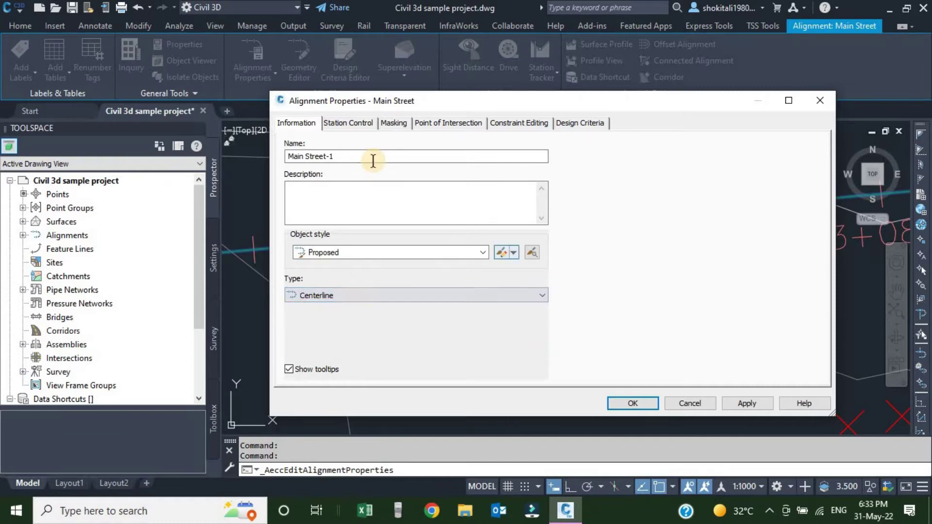
{"action": "left_click", "coordinate": [354, 125]}
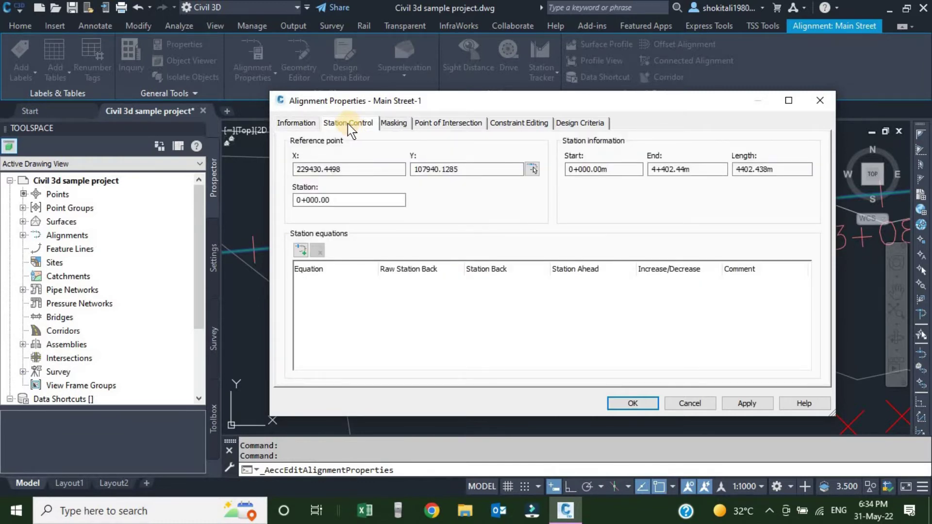
{"action": "left_click", "coordinate": [312, 169]}
{"action": "left_click", "coordinate": [344, 197]}
{"action": "left_click", "coordinate": [571, 170]}
{"action": "left_click", "coordinate": [305, 199]}
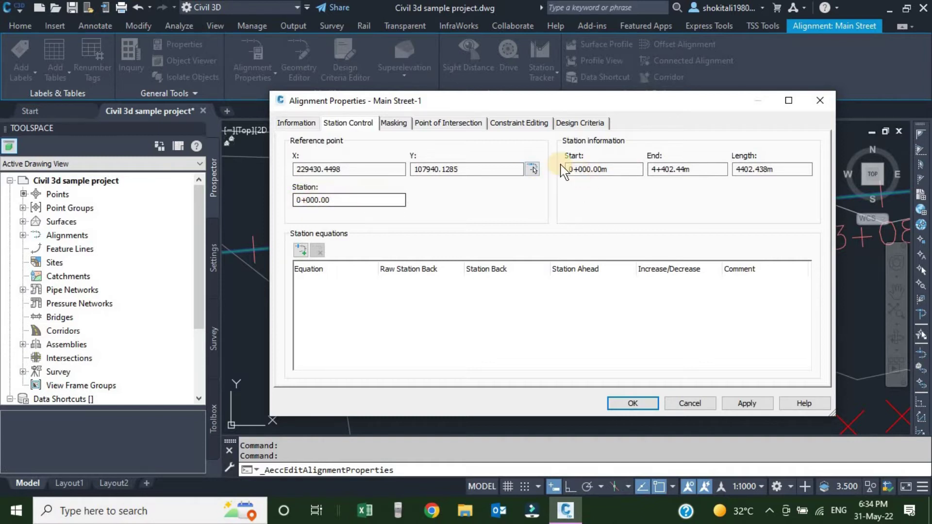
{"action": "left_click", "coordinate": [691, 172]}
- Set the reference station to 200, accept the warning, and close the properties
{"action": "left_click", "coordinate": [319, 201]}
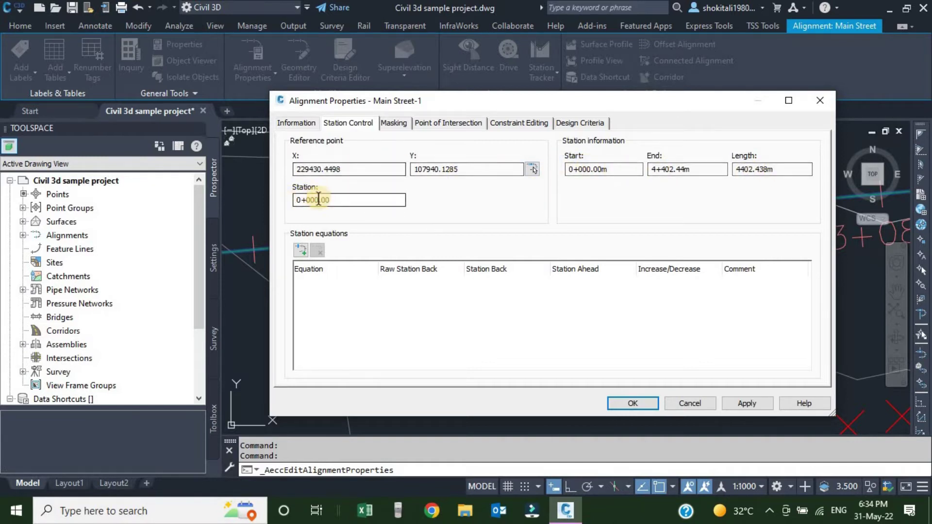
{"action": "left_click_drag", "start_coordinate": [319, 200], "coordinate": [275, 207]}
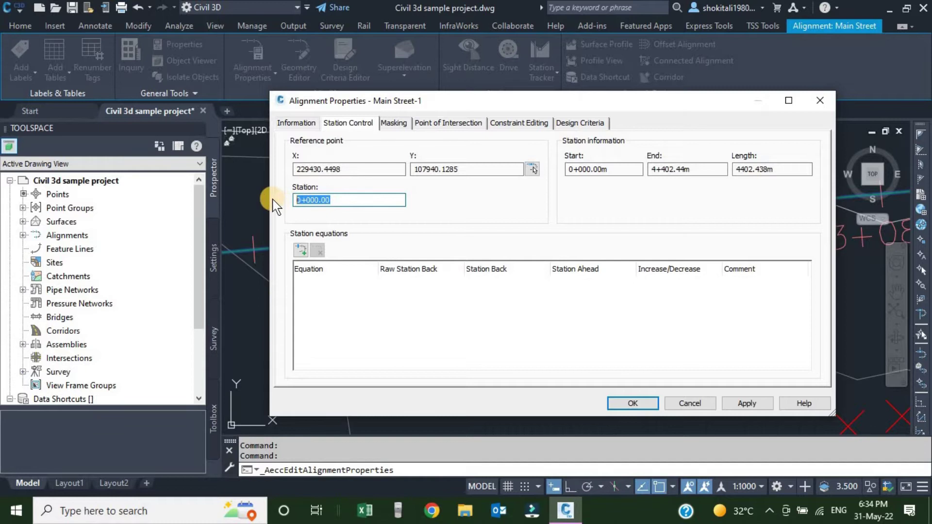
{"action": "type", "text": "2"}
{"action": "left_click", "coordinate": [753, 403]}
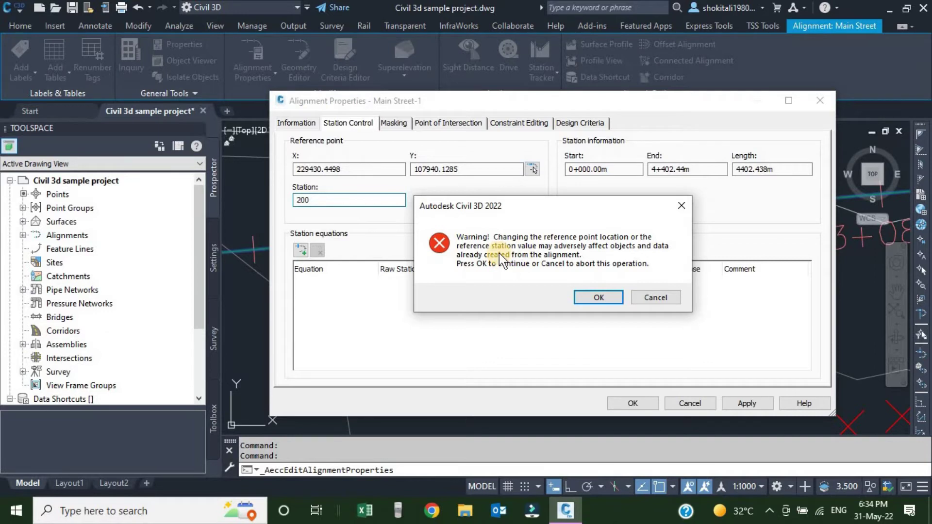
{"action": "left_click", "coordinate": [598, 298]}
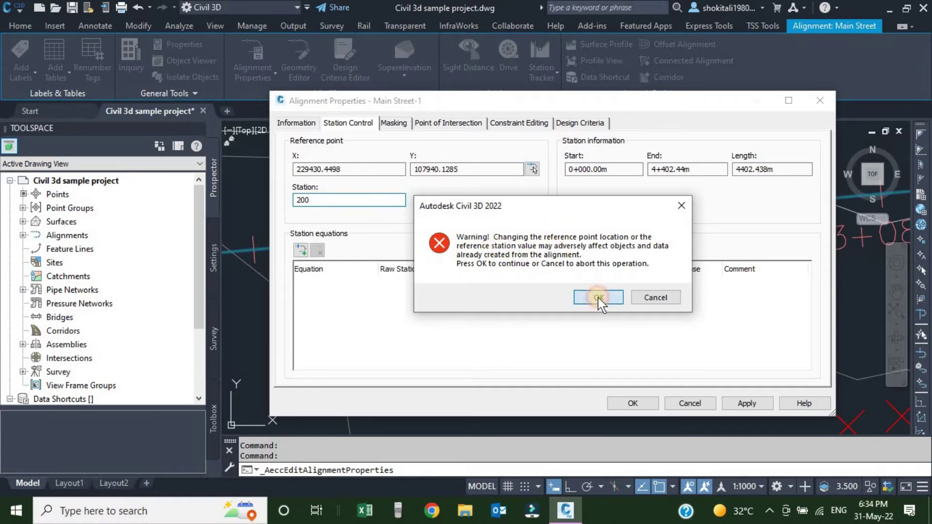
{"action": "left_click", "coordinate": [637, 403]}
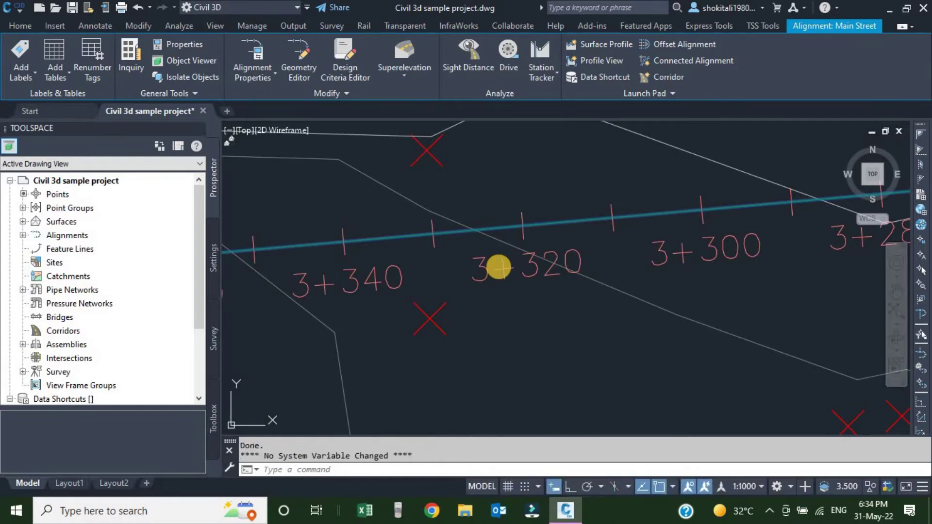
- Zoom to check the new 0+200 start station label, then deselect the alignment
{"action": "scroll", "coordinate": [495, 267], "scroll_direction": "down", "scroll_amount": 3}
{"action": "scroll", "coordinate": [505, 272], "scroll_direction": "down", "scroll_amount": 3}
{"action": "scroll", "coordinate": [490, 291], "scroll_direction": "down", "scroll_amount": 4}
{"action": "scroll", "coordinate": [630, 252], "scroll_direction": "up", "scroll_amount": 3}
{"action": "scroll", "coordinate": [645, 248], "scroll_direction": "up", "scroll_amount": 4}
{"action": "scroll", "coordinate": [650, 243], "scroll_direction": "up", "scroll_amount": 3}
{"action": "key", "text": "Escape"}
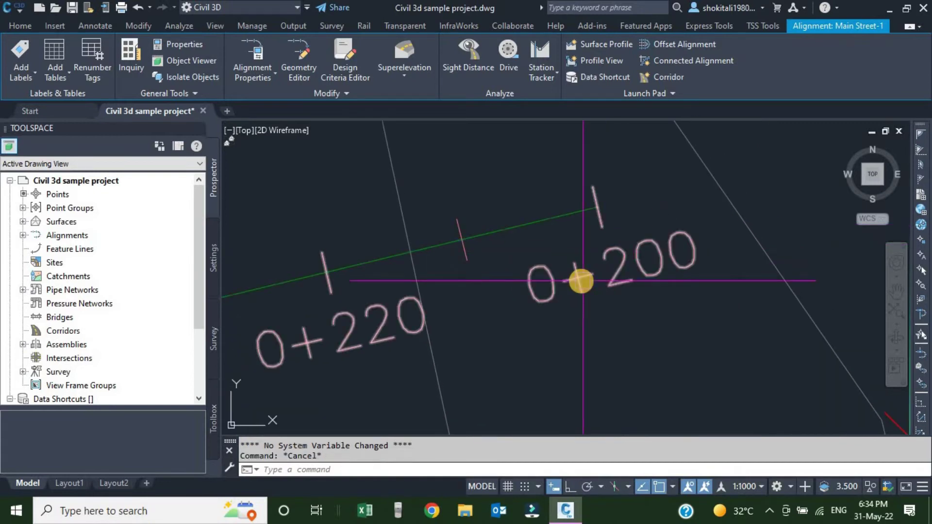
- Reselect Main Street-1 and reopen its Alignment Properties
{"action": "scroll", "coordinate": [572, 277], "scroll_direction": "up", "scroll_amount": 2}
{"action": "scroll", "coordinate": [580, 267], "scroll_direction": "down", "scroll_amount": 2}
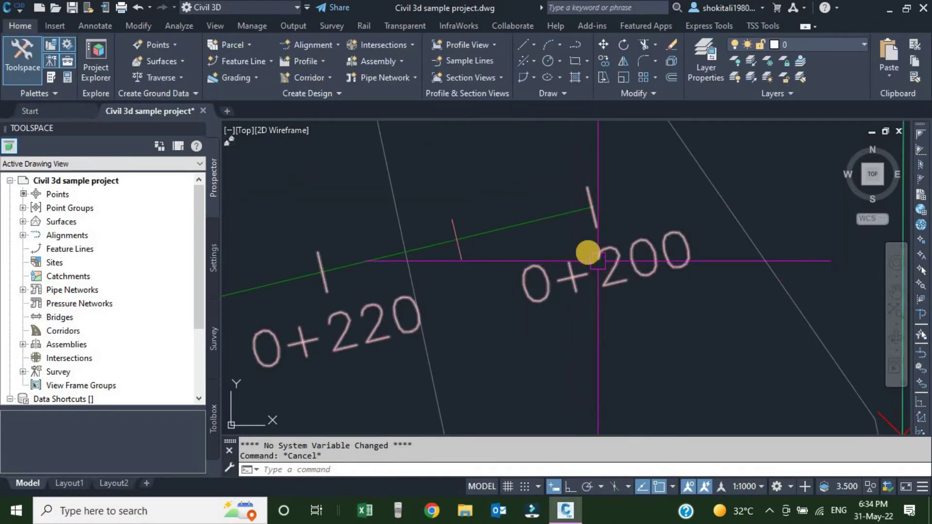
{"action": "scroll", "coordinate": [594, 257], "scroll_direction": "down", "scroll_amount": 3}
{"action": "scroll", "coordinate": [558, 262], "scroll_direction": "down", "scroll_amount": 3}
{"action": "scroll", "coordinate": [491, 270], "scroll_direction": "up", "scroll_amount": 5}
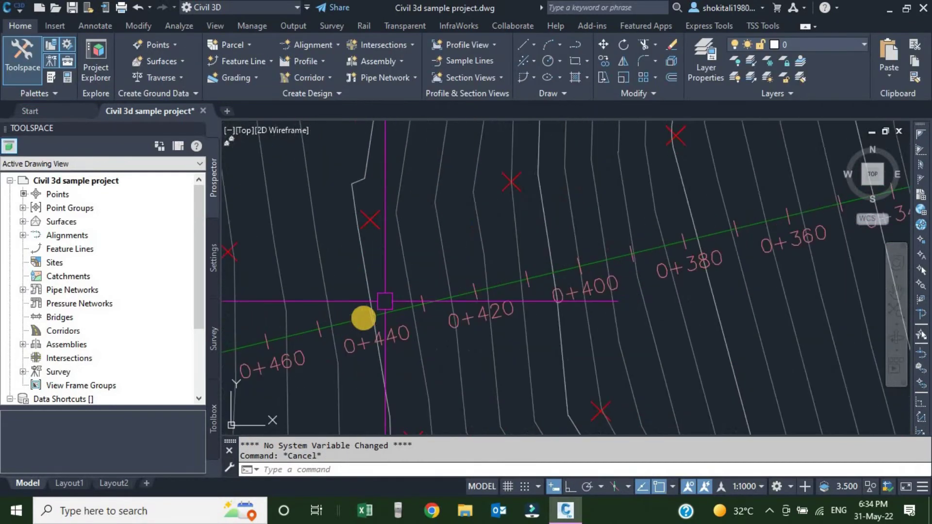
{"action": "left_click", "coordinate": [563, 247]}
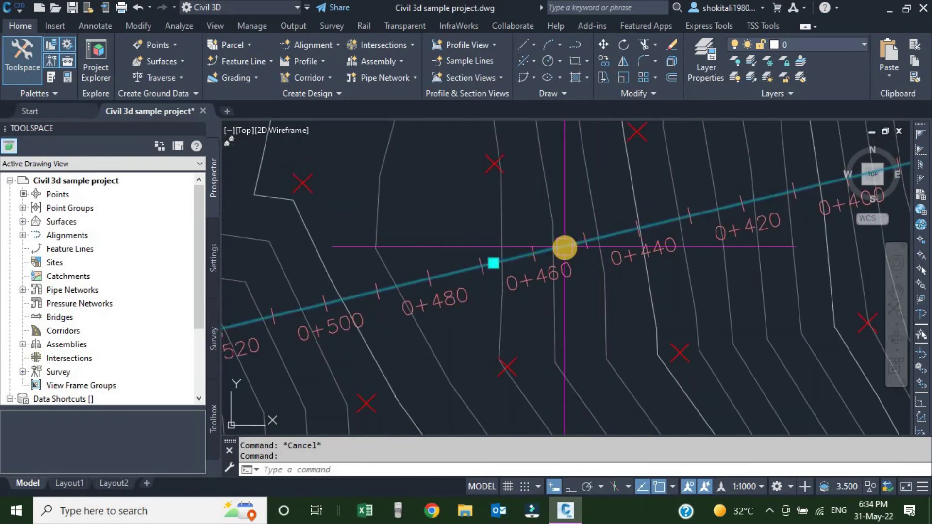
{"action": "left_click", "coordinate": [252, 50]}
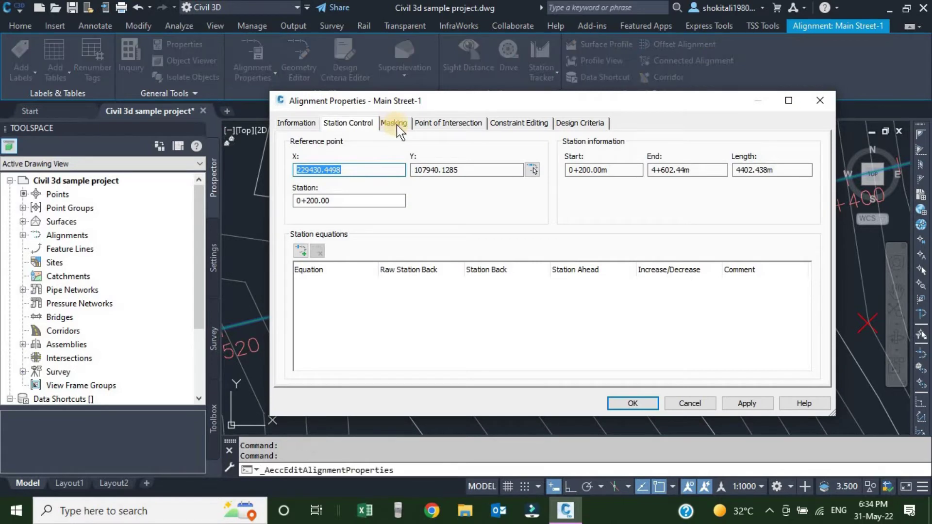
- Add a masking region from station 1+070 to 1+340 and apply it
{"action": "left_click", "coordinate": [397, 125]}
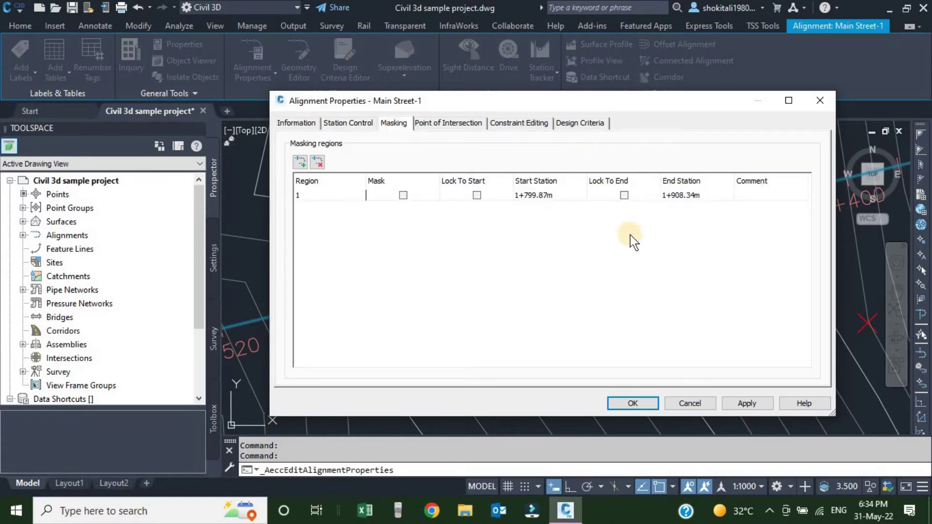
{"action": "left_click", "coordinate": [299, 161]}
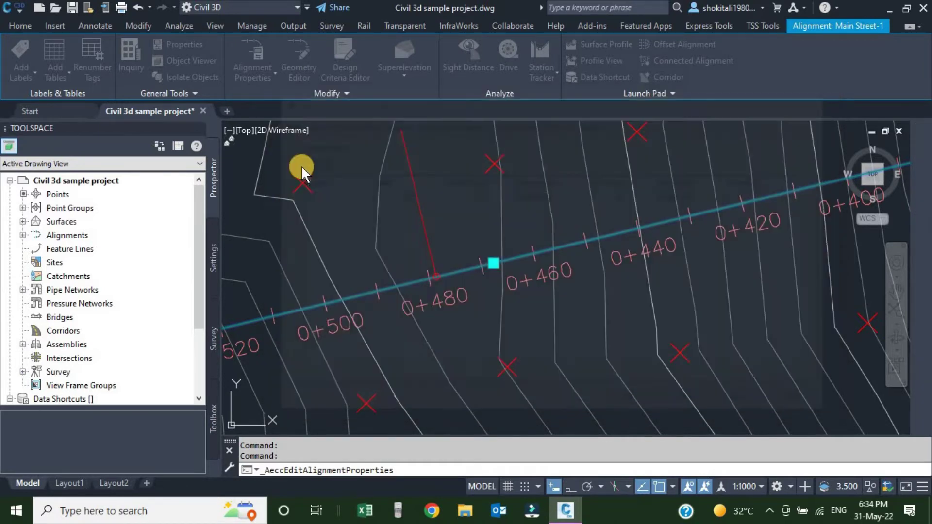
{"action": "scroll", "coordinate": [485, 257], "scroll_direction": "down", "scroll_amount": 2}
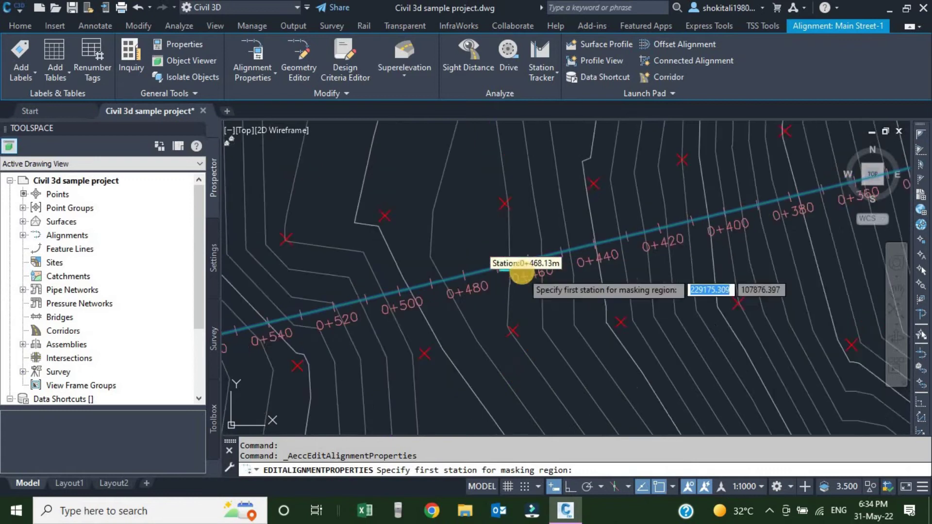
{"action": "scroll", "coordinate": [558, 259], "scroll_direction": "down", "scroll_amount": 2}
{"action": "scroll", "coordinate": [469, 290], "scroll_direction": "down", "scroll_amount": 3}
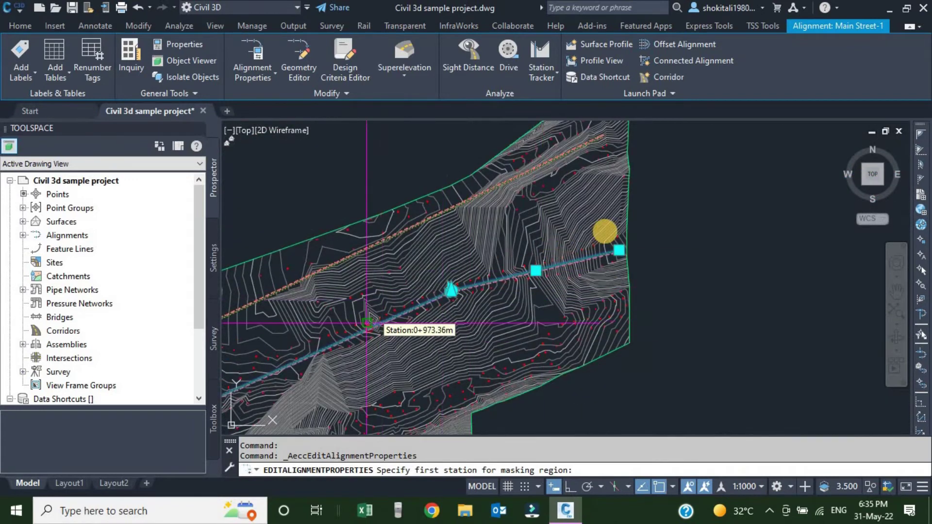
{"action": "scroll", "coordinate": [556, 254], "scroll_direction": "up", "scroll_amount": 2}
{"action": "scroll", "coordinate": [556, 255], "scroll_direction": "up", "scroll_amount": 2}
{"action": "scroll", "coordinate": [609, 223], "scroll_direction": "up", "scroll_amount": 2}
{"action": "scroll", "coordinate": [605, 214], "scroll_direction": "up", "scroll_amount": 2}
{"action": "left_click", "coordinate": [602, 213]}
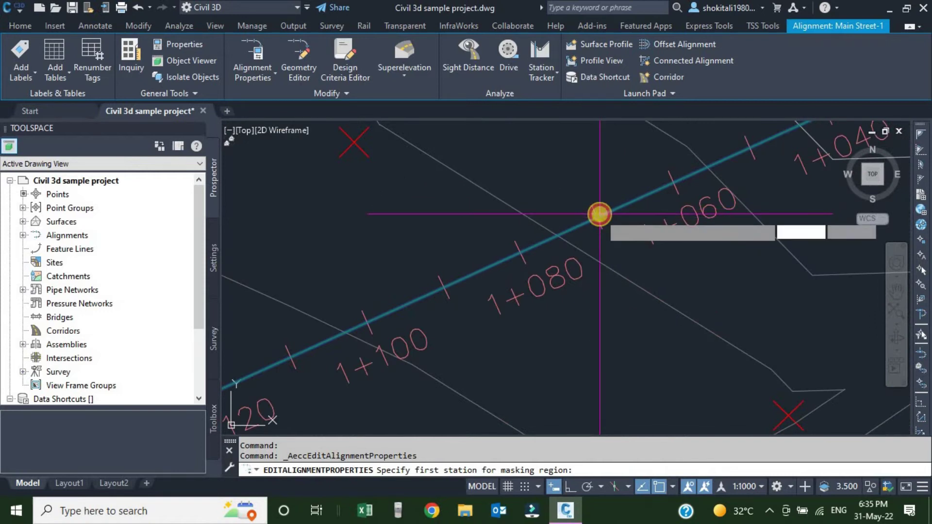
{"action": "scroll", "coordinate": [558, 243], "scroll_direction": "down", "scroll_amount": 2}
{"action": "scroll", "coordinate": [467, 261], "scroll_direction": "down", "scroll_amount": 2}
{"action": "scroll", "coordinate": [340, 347], "scroll_direction": "up", "scroll_amount": 2}
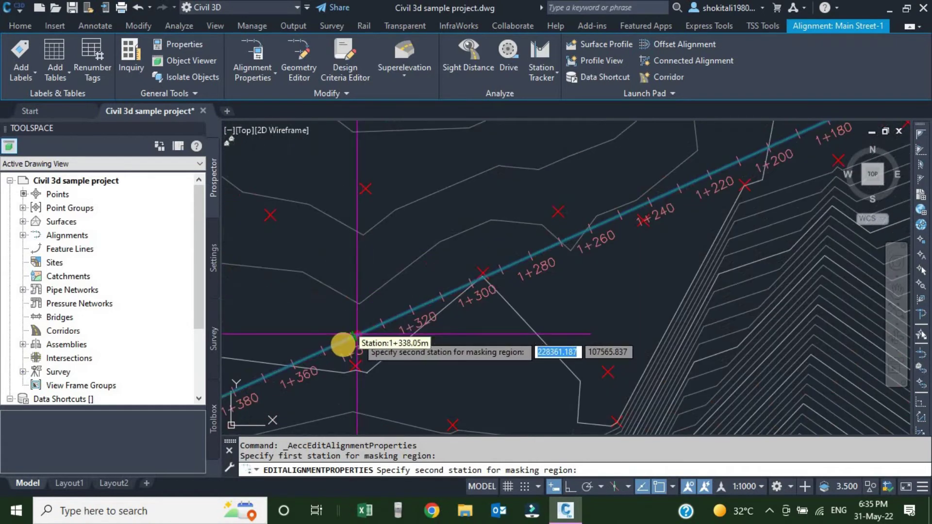
{"action": "scroll", "coordinate": [350, 347], "scroll_direction": "up", "scroll_amount": 2}
{"action": "left_click", "coordinate": [351, 346]}
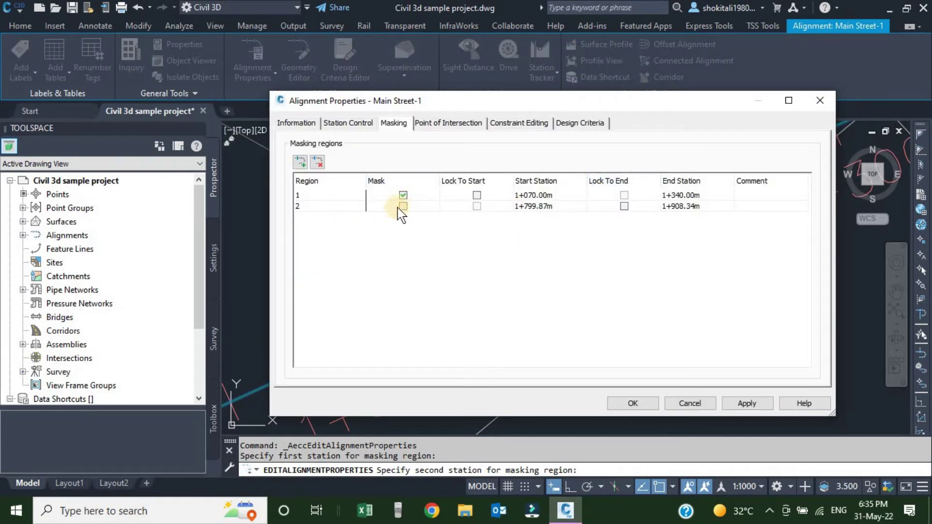
{"action": "left_click", "coordinate": [734, 399]}
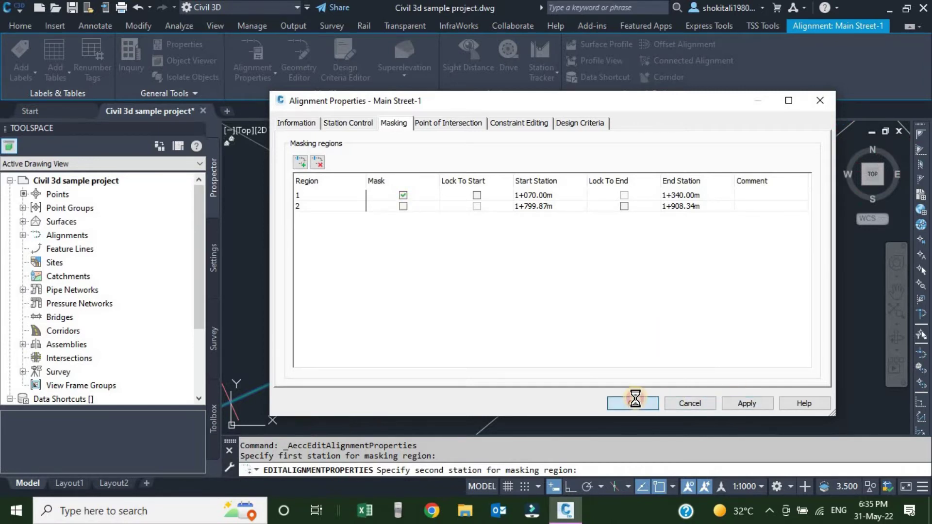
{"action": "left_click", "coordinate": [635, 402]}
- Clear the selection, reselect Main Street-1, and reopen its Alignment Properties
{"action": "key", "text": "Escape"}
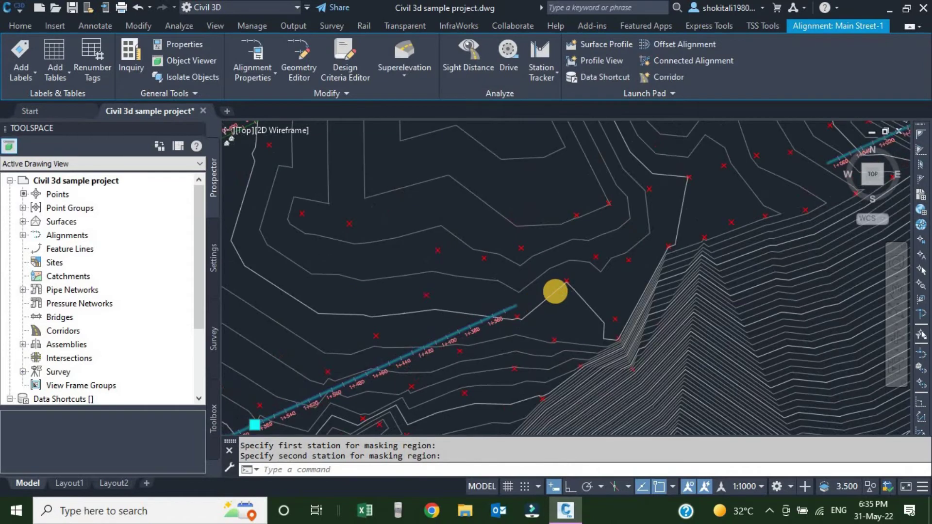
{"action": "key", "text": "Escape"}
{"action": "scroll", "coordinate": [699, 238], "scroll_direction": "up", "scroll_amount": 2}
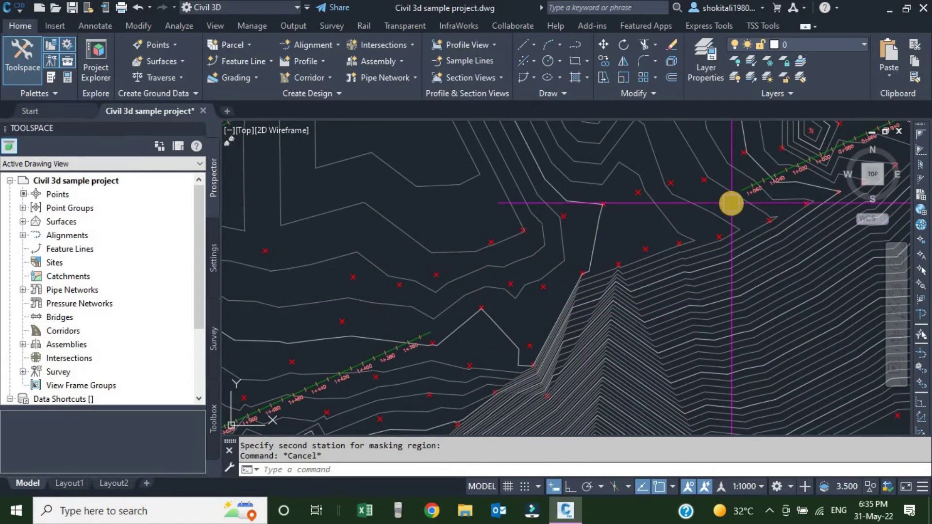
{"action": "scroll", "coordinate": [435, 335], "scroll_direction": "up", "scroll_amount": 2}
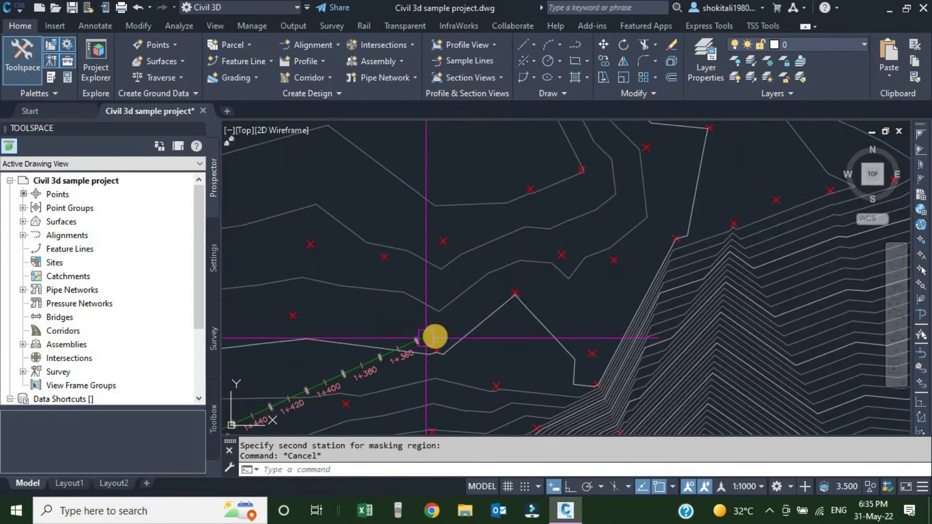
{"action": "left_click", "coordinate": [435, 335]}
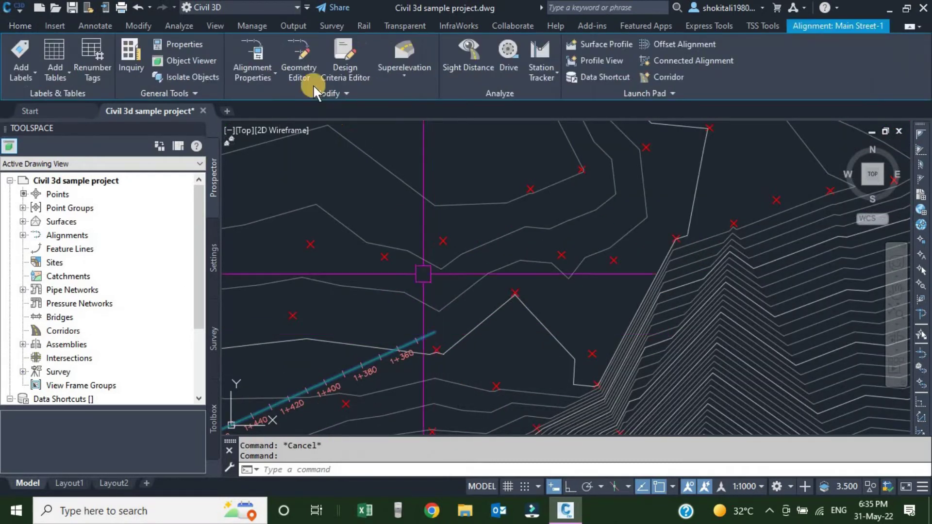
{"action": "left_click", "coordinate": [253, 55]}
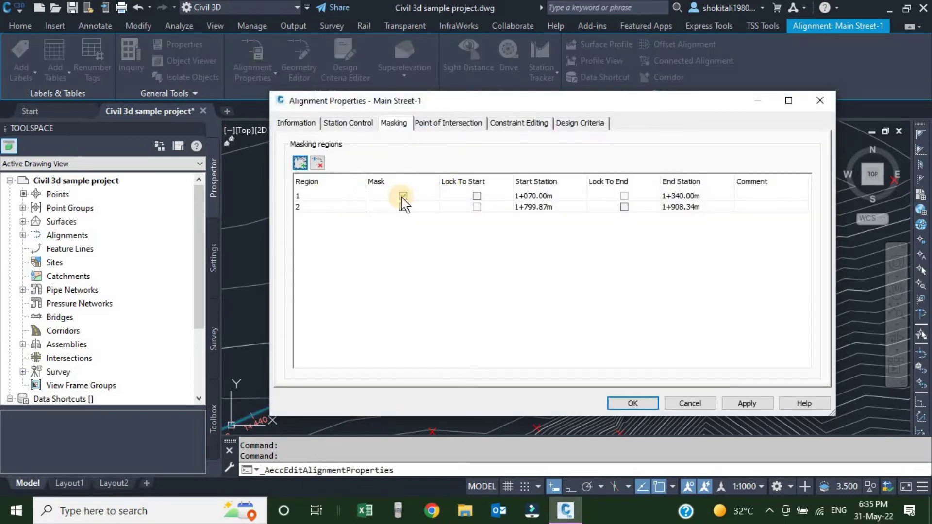
- Turn off masking for the 1+070–1+340 region, close properties, and reselect Main Street-1
{"action": "left_click", "coordinate": [403, 196]}
{"action": "left_click", "coordinate": [635, 403]}
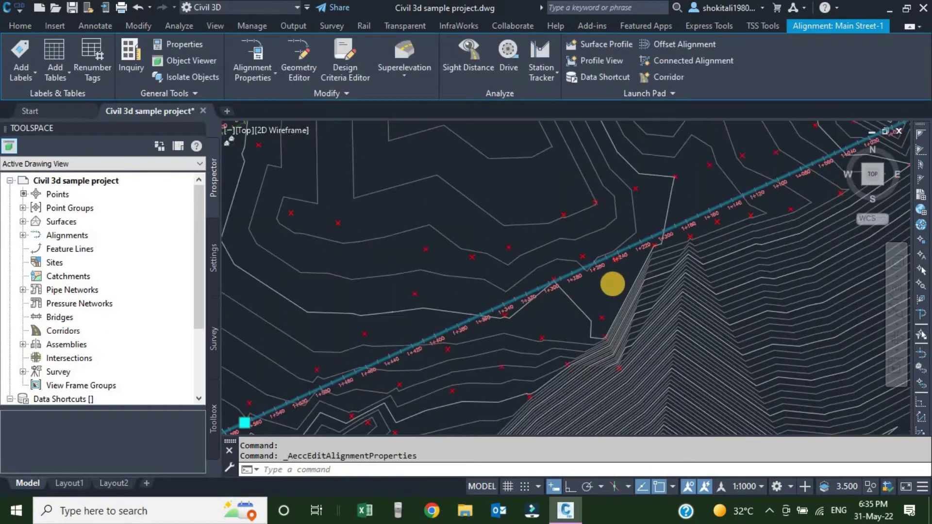
{"action": "key", "text": "Escape"}
{"action": "scroll", "coordinate": [575, 262], "scroll_direction": "up", "scroll_amount": 4}
{"action": "left_click", "coordinate": [575, 258]}
{"action": "key", "text": "Escape"}
{"action": "scroll", "coordinate": [563, 264], "scroll_direction": "up", "scroll_amount": 2}
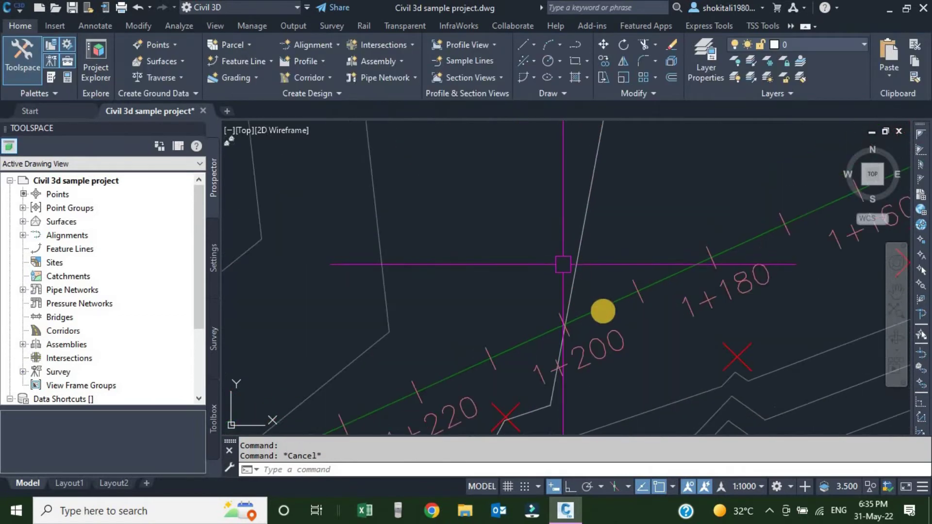
{"action": "left_click", "coordinate": [604, 306]}
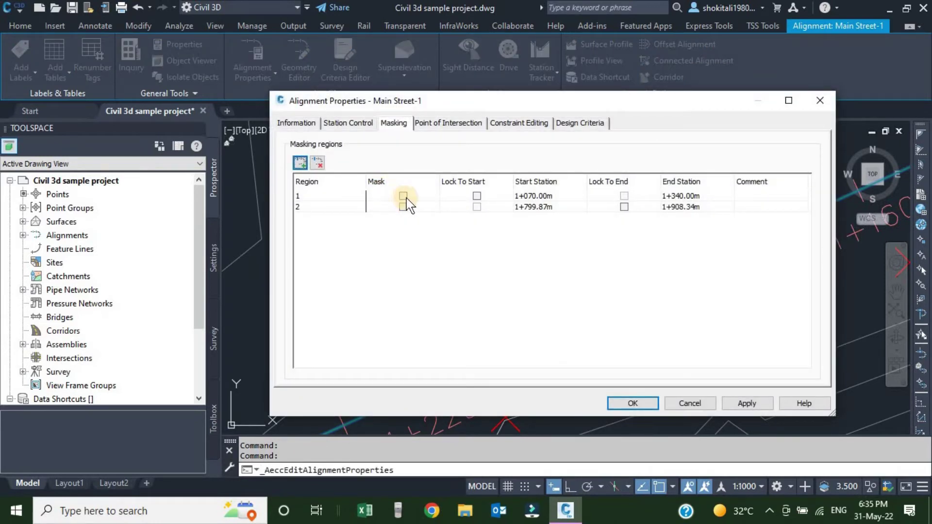
- Tick Mask for region 1 (1+070.00m–1+340.00m) and view the point-of-intersection options
{"action": "left_click", "coordinate": [405, 196]}
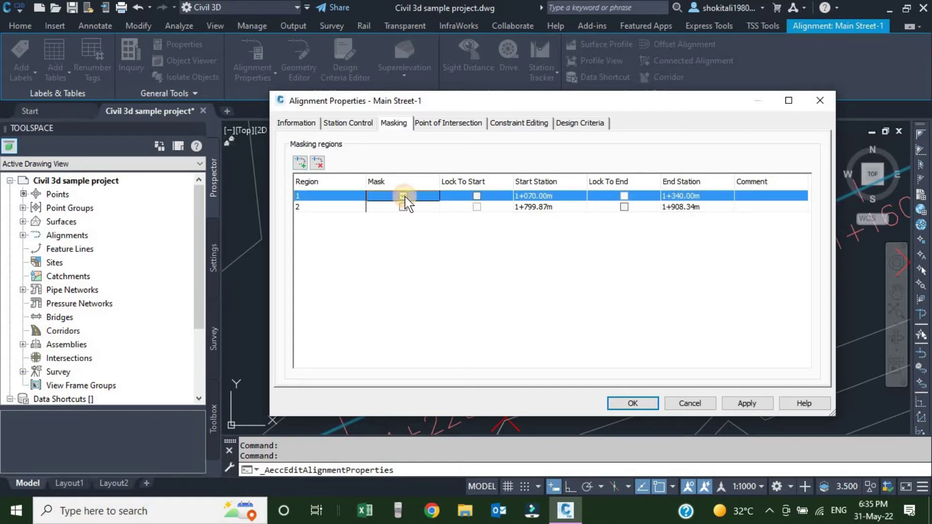
{"action": "left_click", "coordinate": [403, 197]}
{"action": "left_click", "coordinate": [449, 124]}
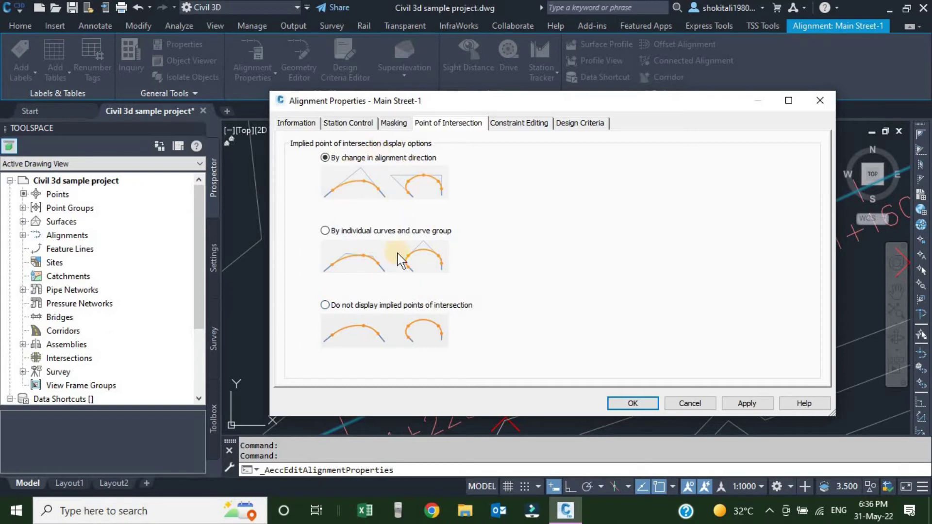
- Review the Constraint Editing and Design Criteria tabs, moving the properties window left
{"action": "left_click", "coordinate": [512, 125]}
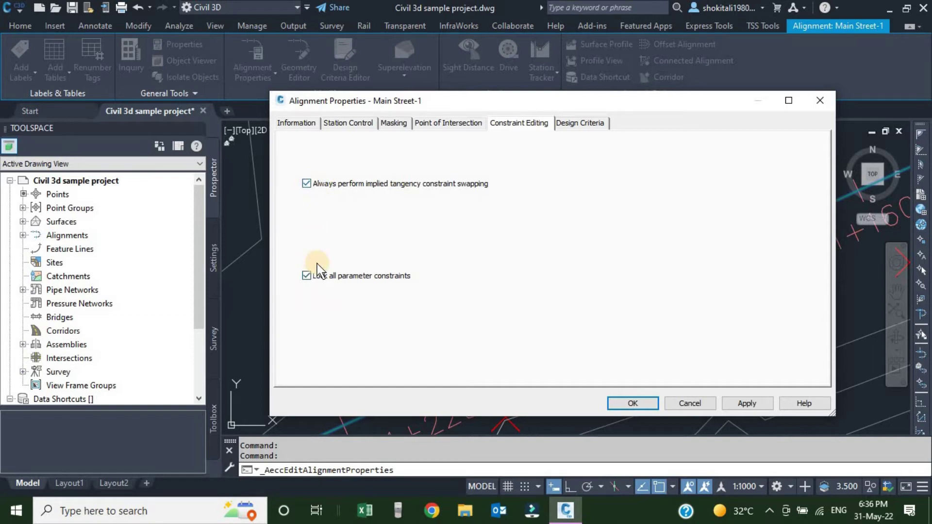
{"action": "left_click", "coordinate": [578, 123]}
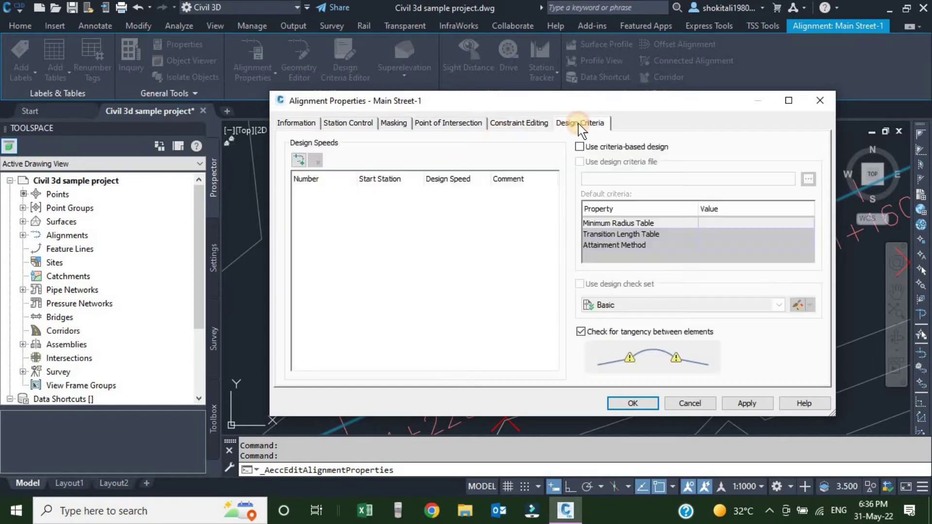
{"action": "left_click_drag", "start_coordinate": [629, 101], "coordinate": [439, 94]}
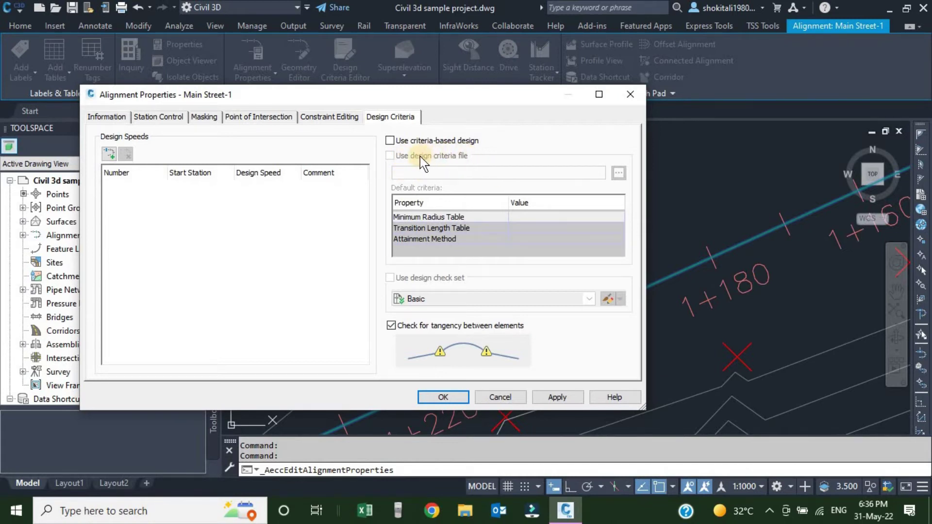
- Turn on criteria-based design with a 100 km/h design speed and browse for a criteria file
{"action": "left_click", "coordinate": [390, 141]}
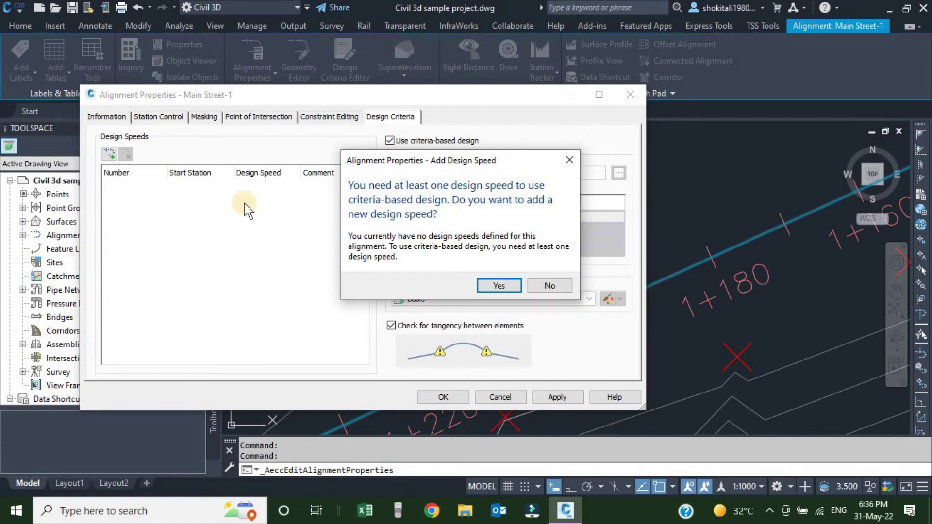
{"action": "left_click", "coordinate": [499, 286]}
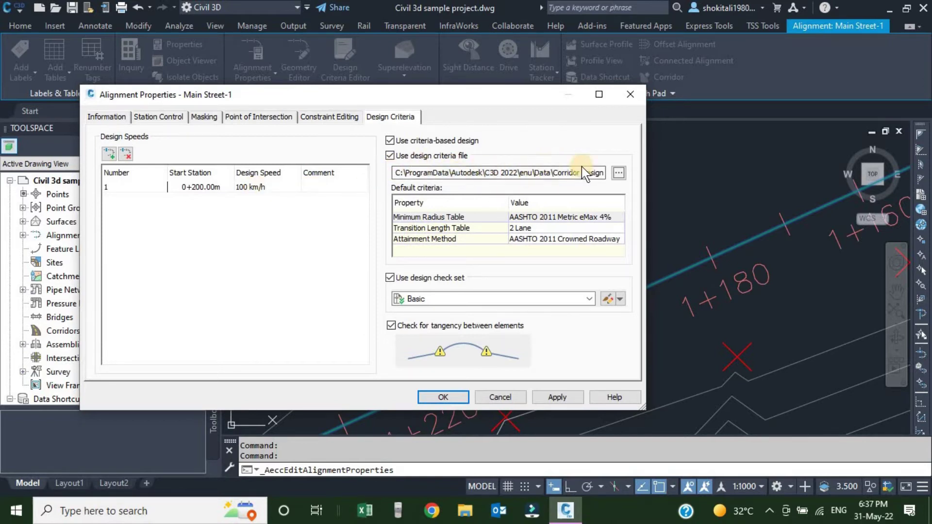
{"action": "left_click", "coordinate": [620, 175]}
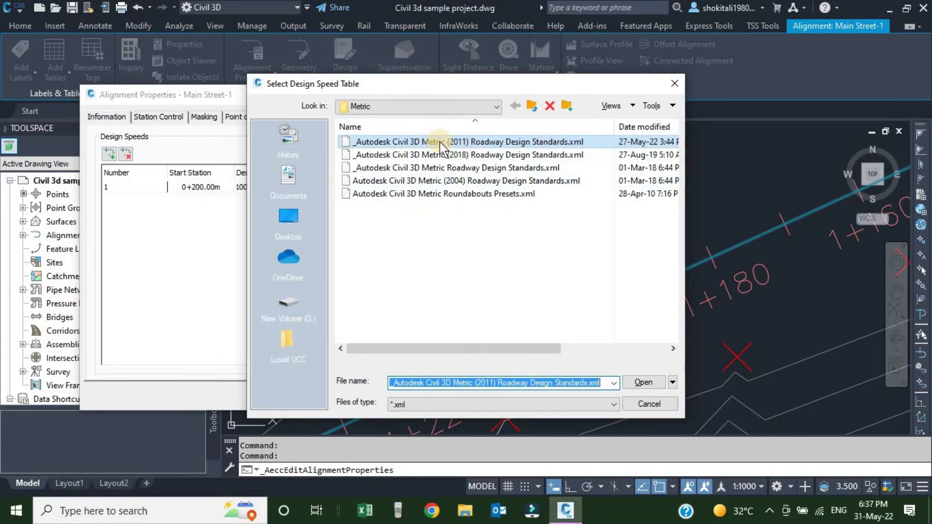
- Load the Metric (2011) Roadway Design Standards, keeping eMax 4%, 2 Lane and Crowned Roadway
{"action": "left_click", "coordinate": [643, 382]}
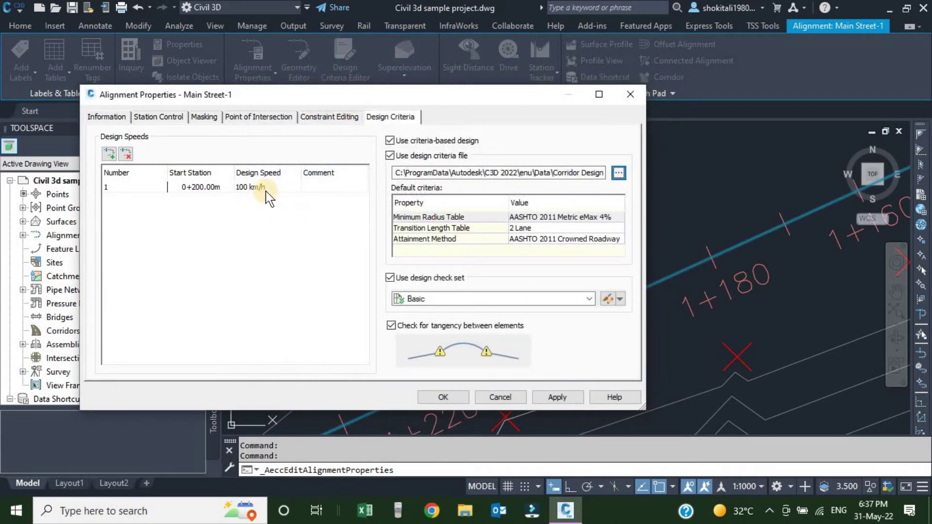
{"action": "left_click", "coordinate": [265, 190]}
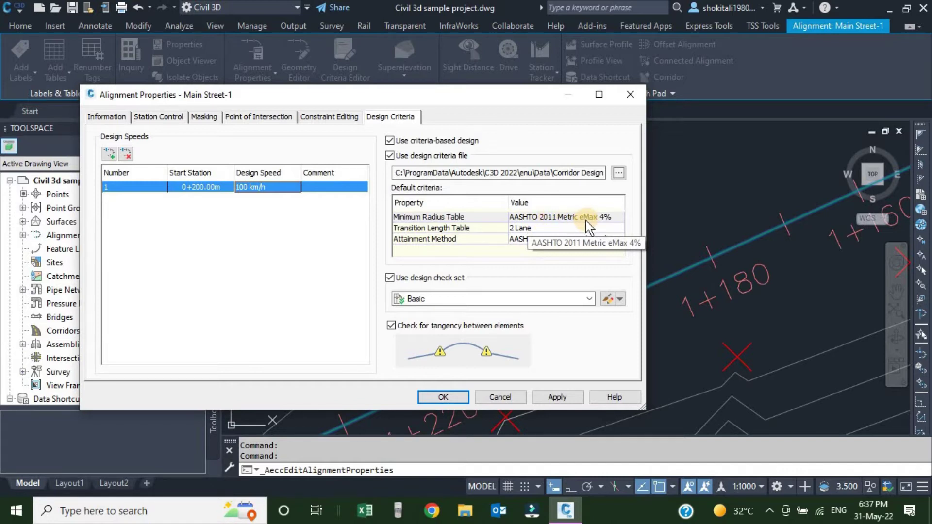
{"action": "left_click", "coordinate": [610, 222]}
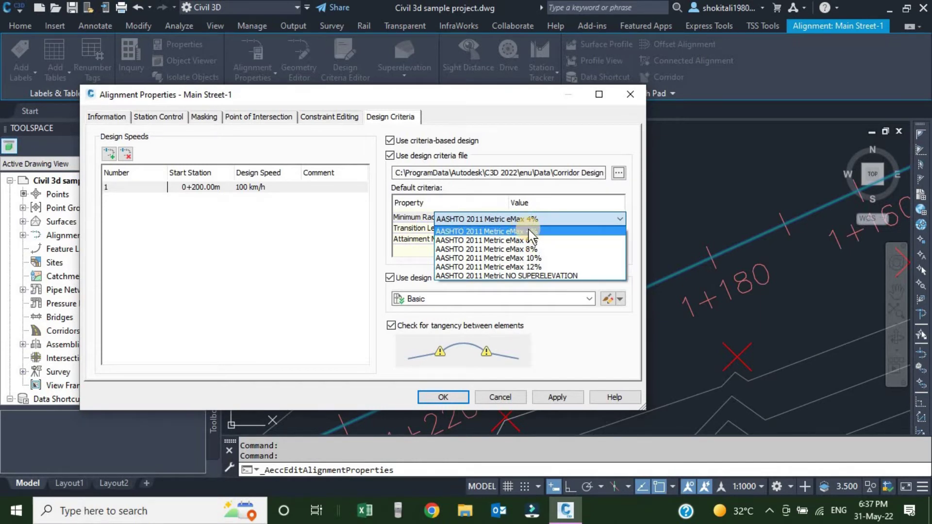
{"action": "left_click", "coordinate": [531, 233]}
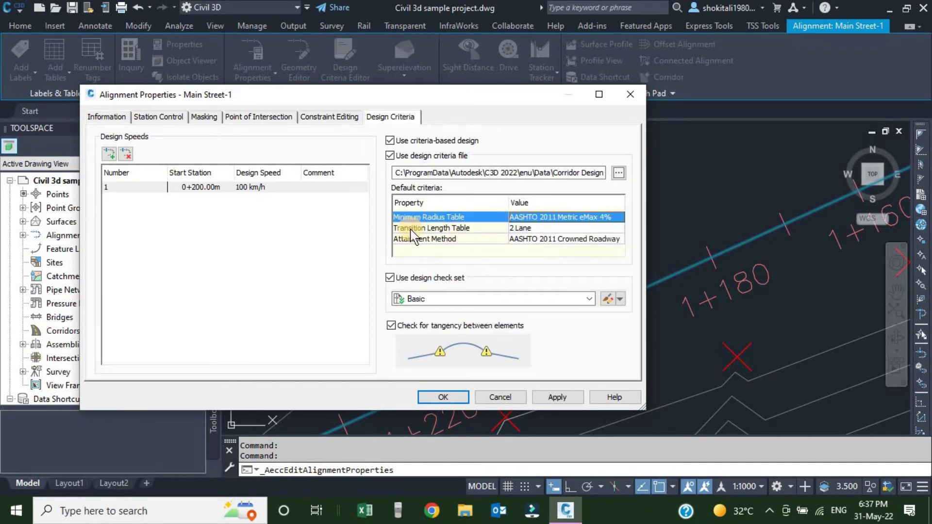
{"action": "left_click", "coordinate": [572, 229]}
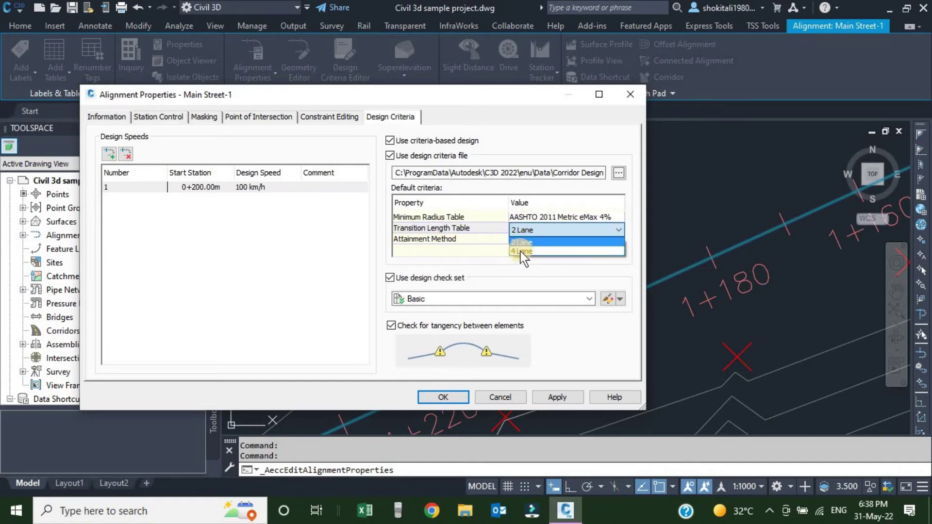
{"action": "left_click", "coordinate": [475, 258]}
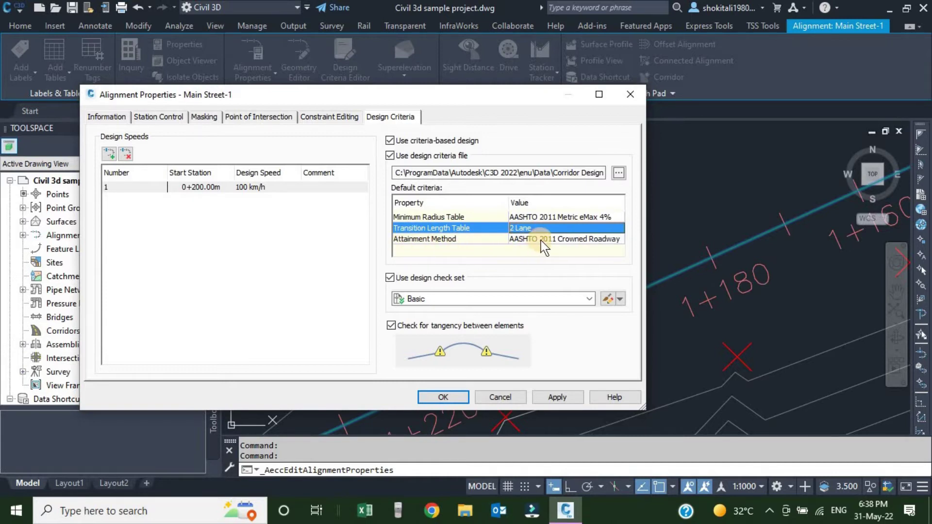
{"action": "left_click", "coordinate": [602, 240]}
{"action": "left_click", "coordinate": [619, 241]}
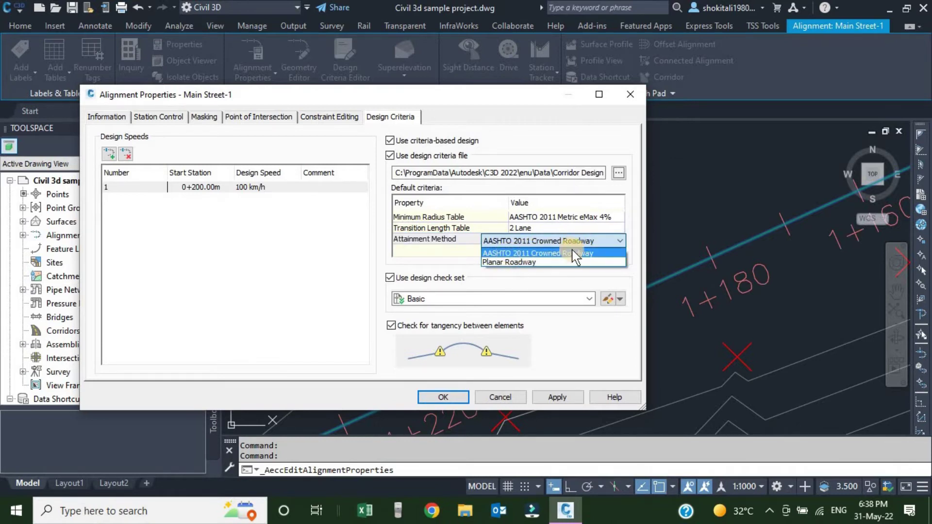
{"action": "left_click", "coordinate": [372, 252]}
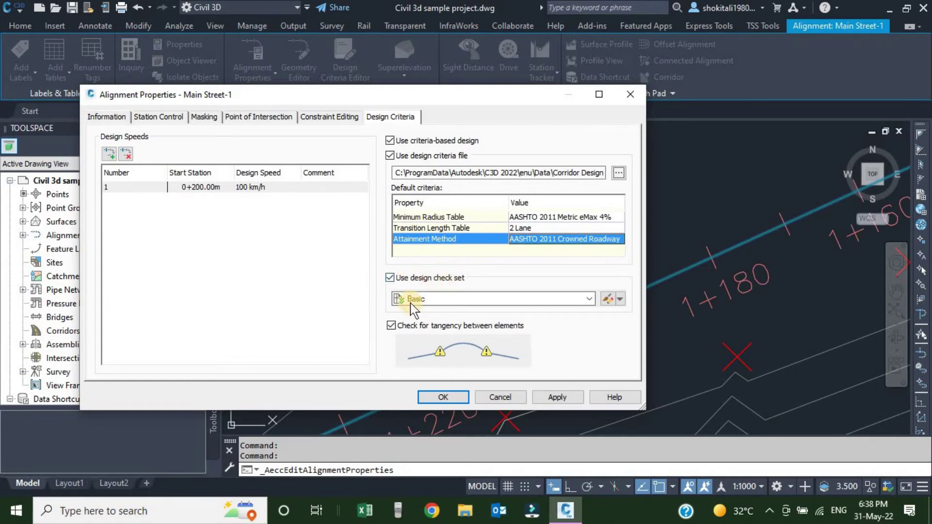
- Keep the Basic design check set, cancelling a new check set, and apply the criteria settings
{"action": "left_click", "coordinate": [620, 299]}
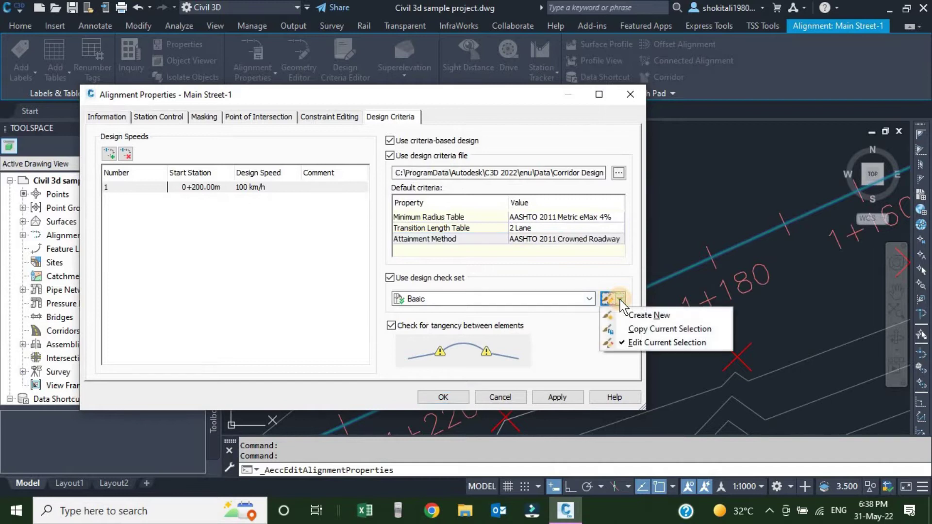
{"action": "left_click", "coordinate": [651, 315]}
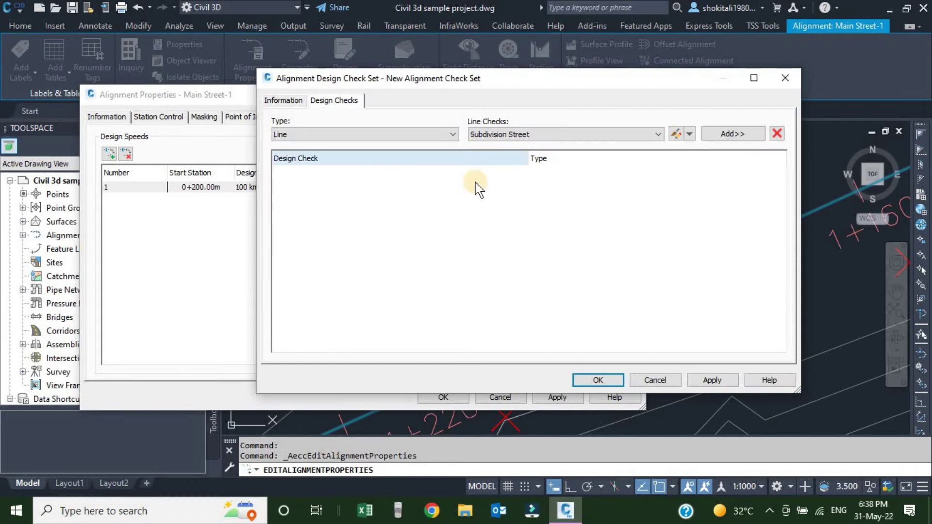
{"action": "left_click", "coordinate": [656, 381]}
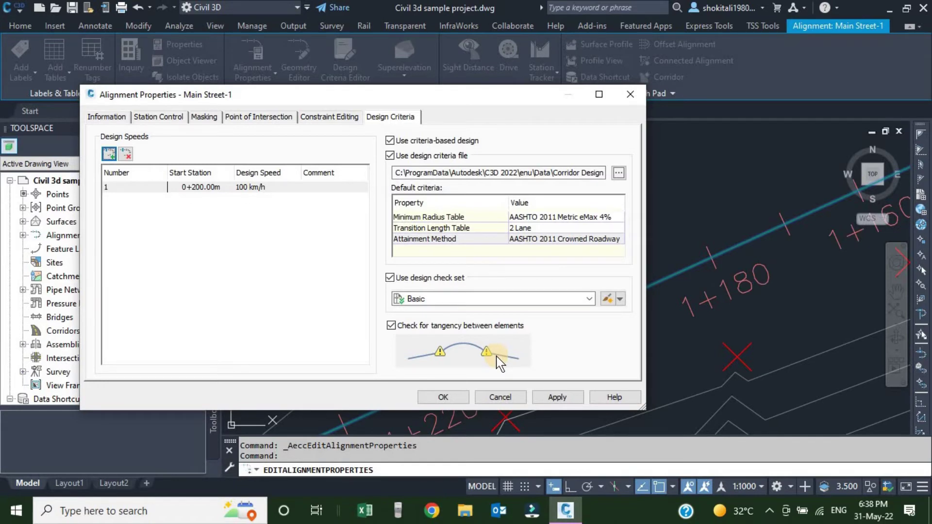
{"action": "left_click", "coordinate": [557, 398]}
- Close the alignment properties and select Main Street-1 to show its 50 m vs 492 m radius warning
{"action": "left_click", "coordinate": [443, 397]}
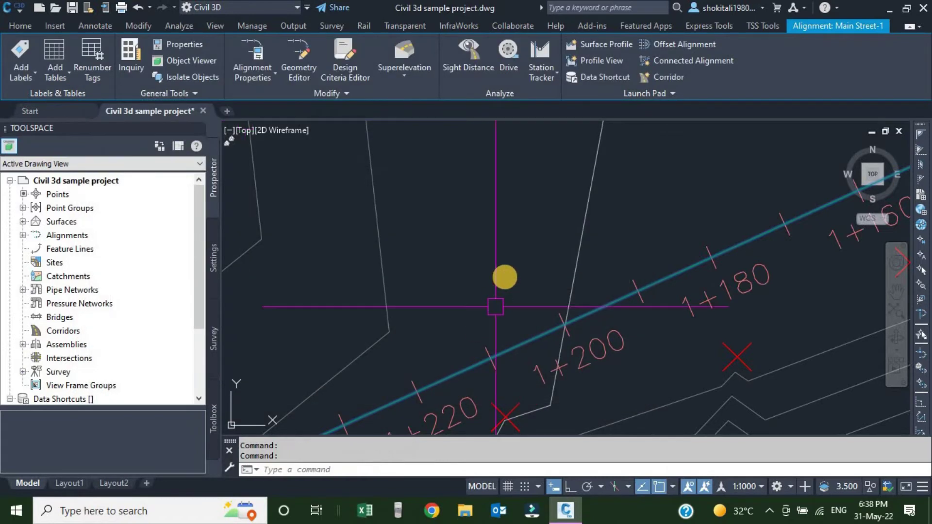
{"action": "scroll", "coordinate": [495, 307], "scroll_direction": "down", "scroll_amount": 3}
{"action": "scroll", "coordinate": [520, 295], "scroll_direction": "down", "scroll_amount": 2}
{"action": "key", "text": "Escape"}
{"action": "scroll", "coordinate": [614, 258], "scroll_direction": "up", "scroll_amount": 3}
{"action": "scroll", "coordinate": [624, 239], "scroll_direction": "up", "scroll_amount": 3}
{"action": "scroll", "coordinate": [588, 236], "scroll_direction": "up", "scroll_amount": 2}
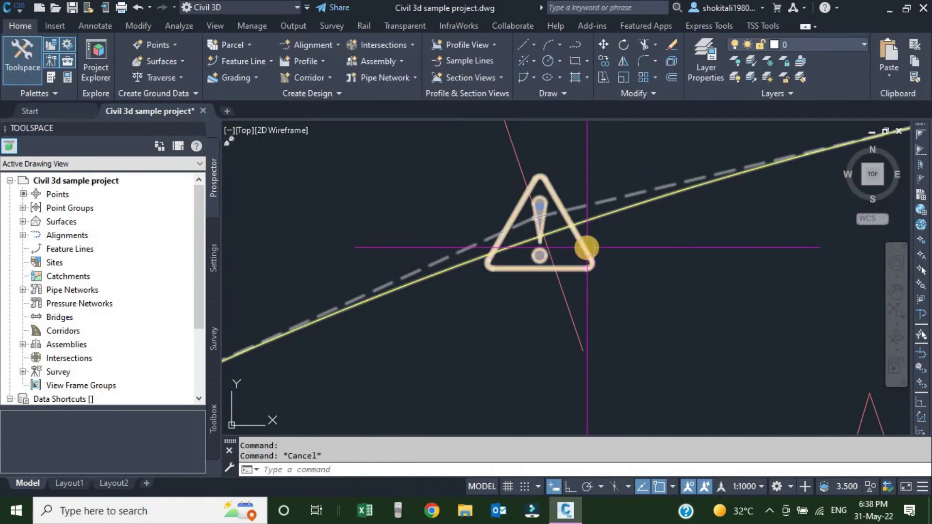
{"action": "mouse_move", "coordinate": [539, 226]}
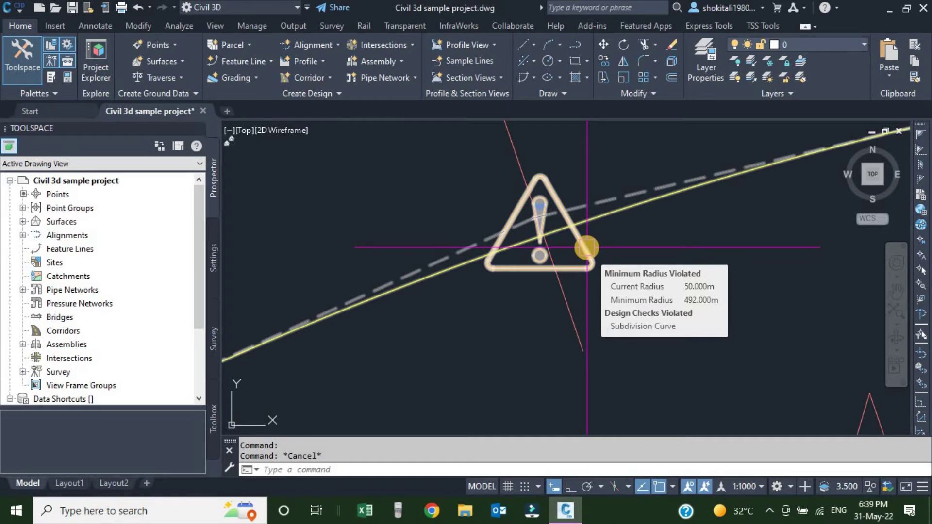
{"action": "left_click", "coordinate": [434, 297]}
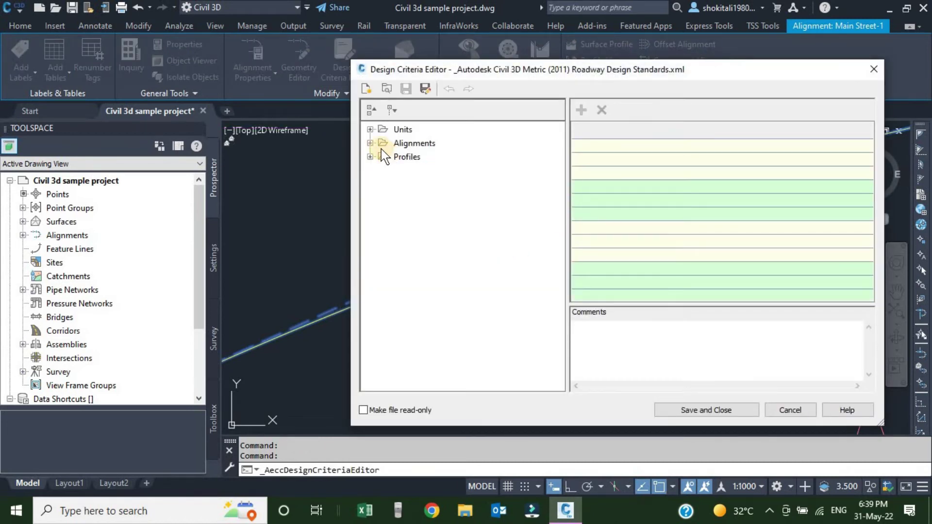
- Check the eMax 4%, 6%, 8% and 10% minimum radius tables, noting 492 m at 100 km/h
{"action": "left_click", "coordinate": [370, 143]}
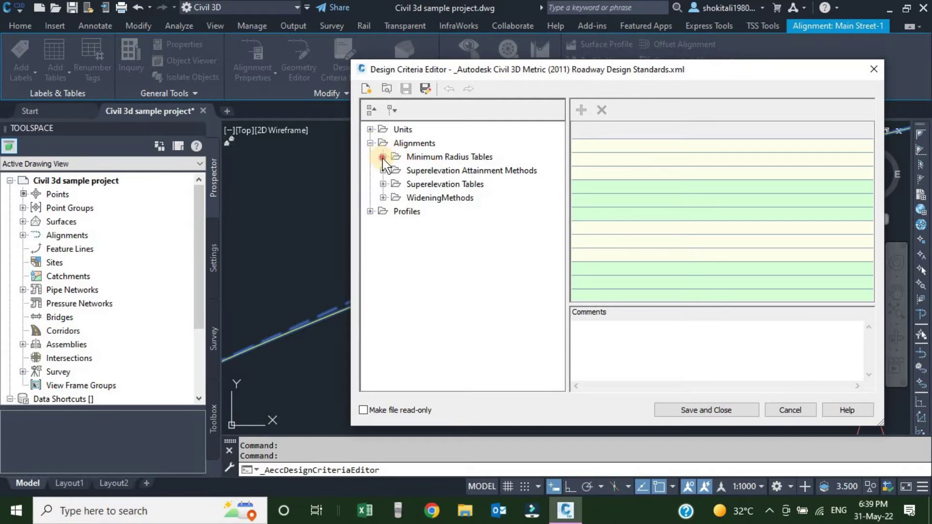
{"action": "left_click", "coordinate": [383, 157]}
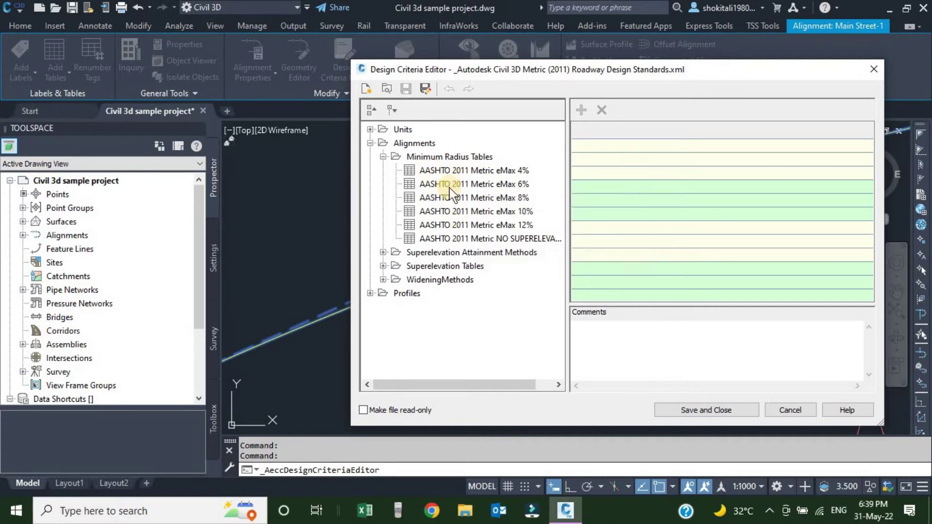
{"action": "left_click", "coordinate": [437, 171]}
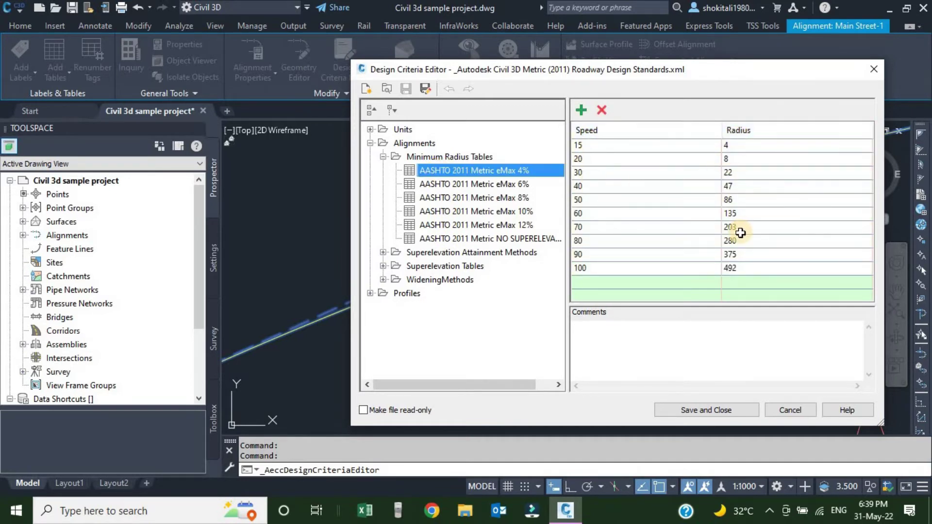
{"action": "left_click", "coordinate": [600, 268]}
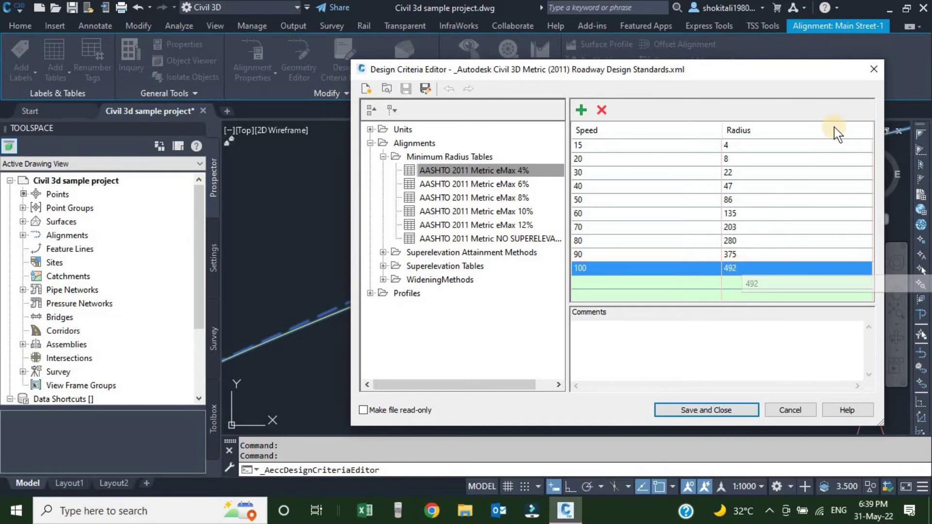
{"action": "left_click", "coordinate": [490, 185]}
{"action": "left_click", "coordinate": [518, 198]}
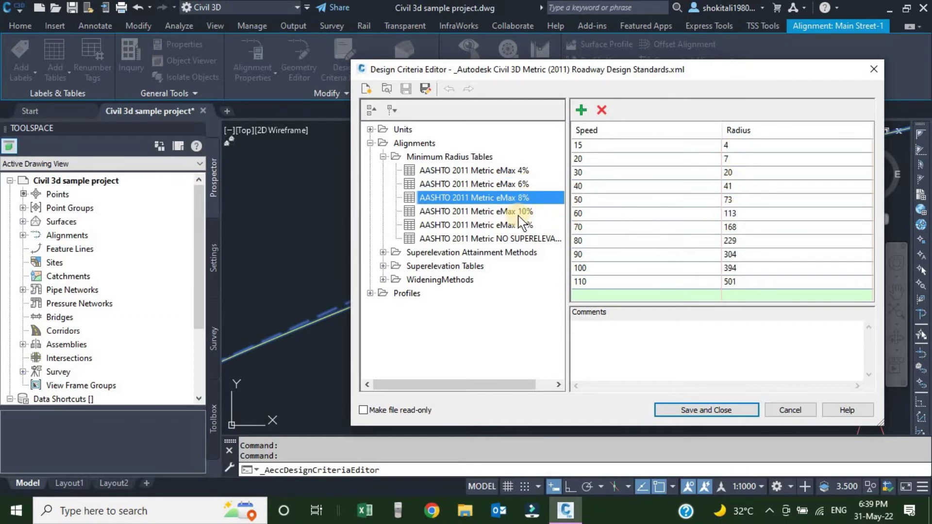
{"action": "left_click", "coordinate": [517, 212]}
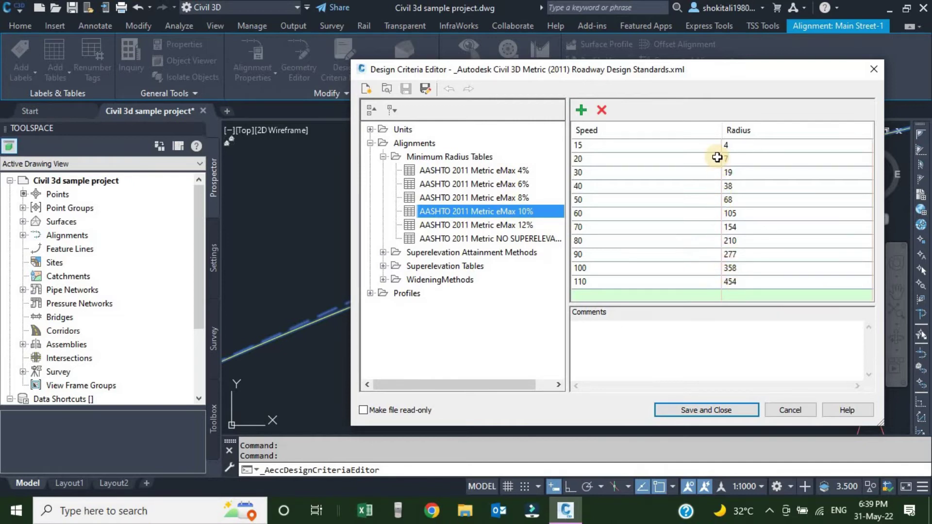
{"action": "left_click", "coordinate": [873, 69]}
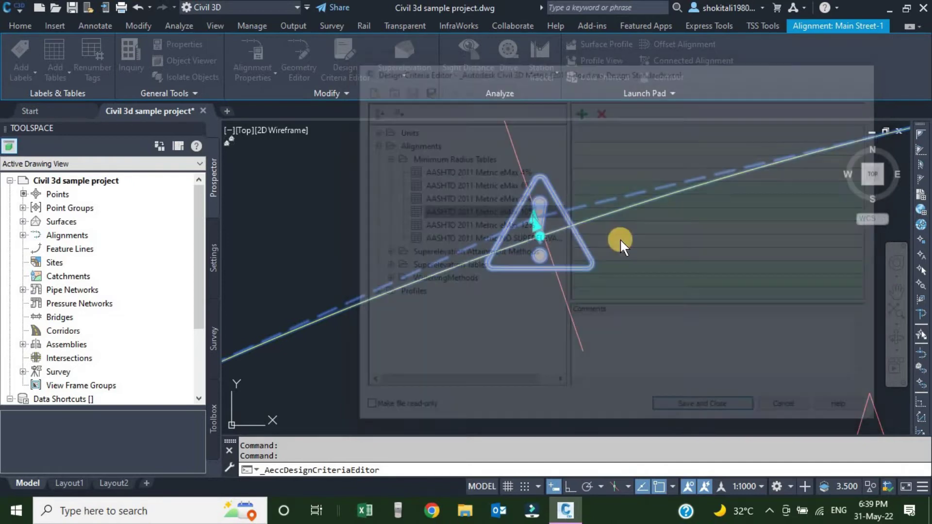
- Change curve 2's radius to 500 m in the Alignment Grid View, then close the grid
{"action": "scroll", "coordinate": [529, 228], "scroll_direction": "up", "scroll_amount": 4}
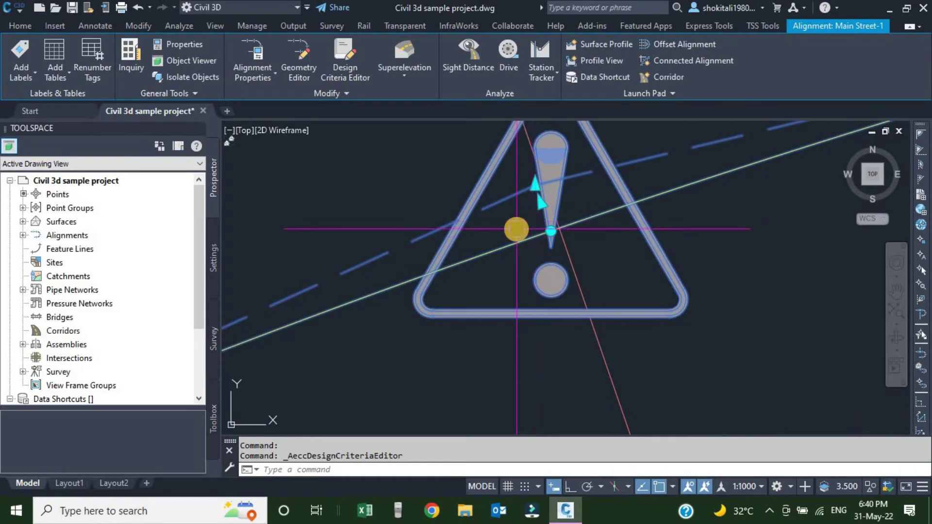
{"action": "scroll", "coordinate": [516, 229], "scroll_direction": "down", "scroll_amount": 3}
{"action": "left_click", "coordinate": [298, 56]}
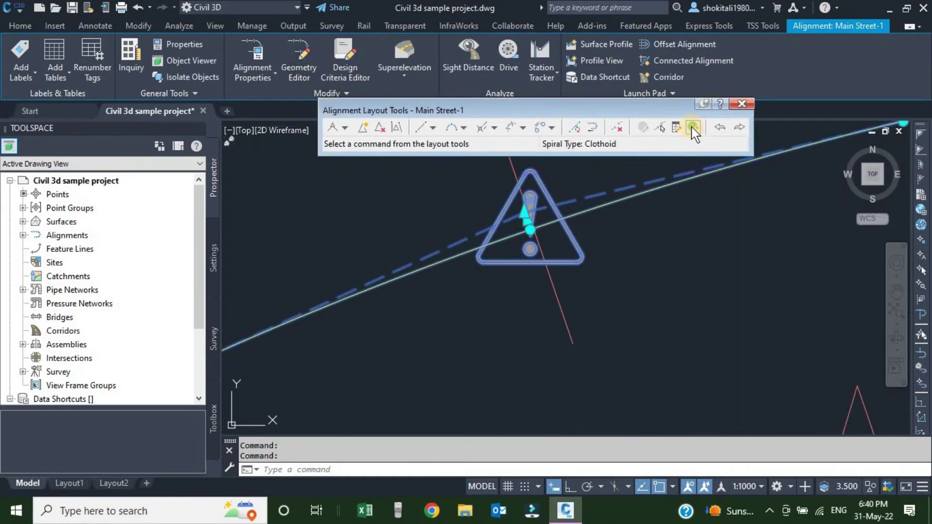
{"action": "left_click", "coordinate": [693, 128]}
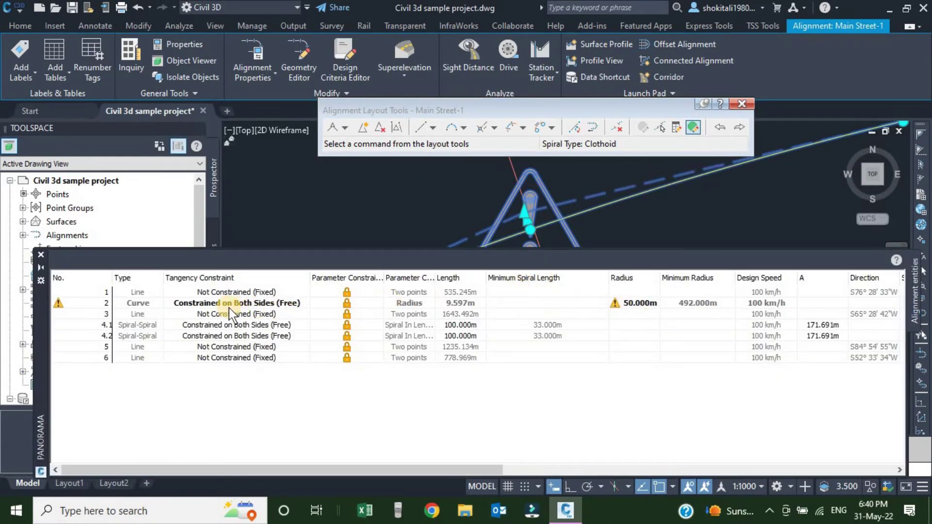
{"action": "left_click", "coordinate": [648, 306]}
{"action": "type", "text": "500"}
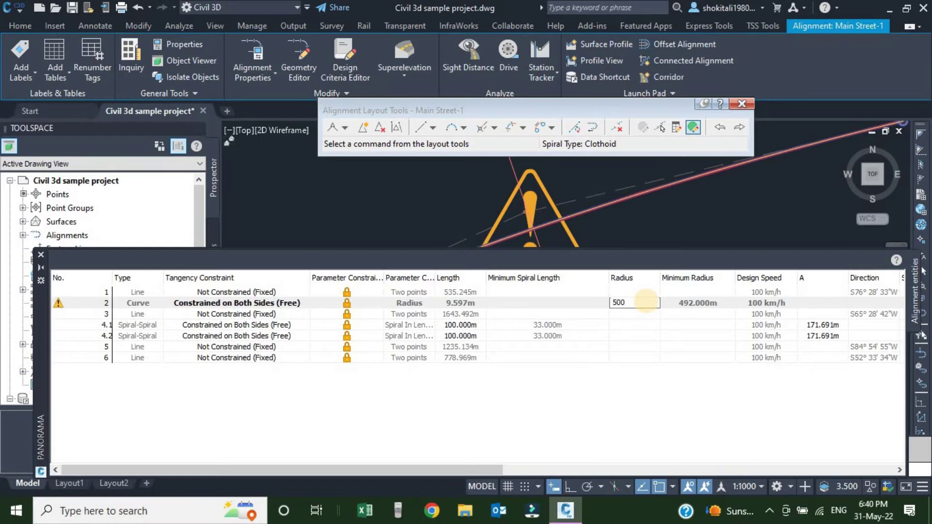
{"action": "key", "text": "Return"}
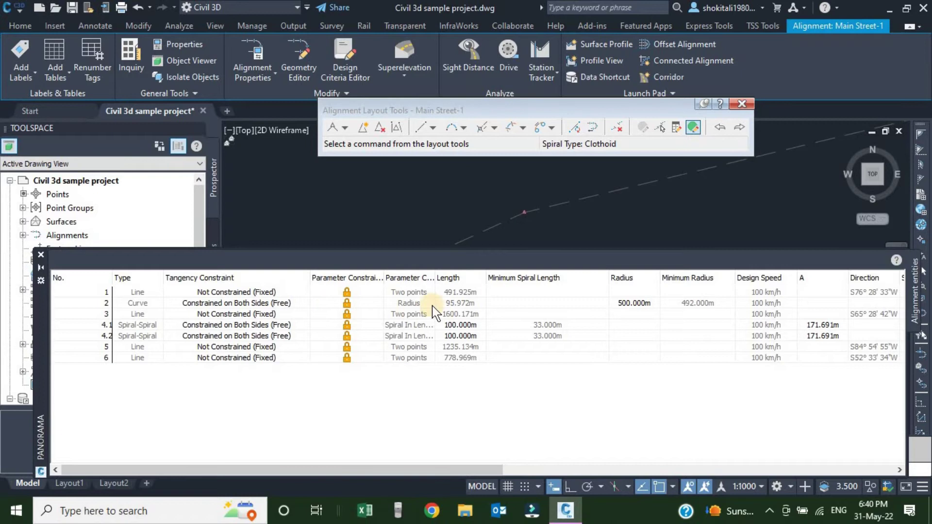
{"action": "left_click", "coordinate": [40, 257]}
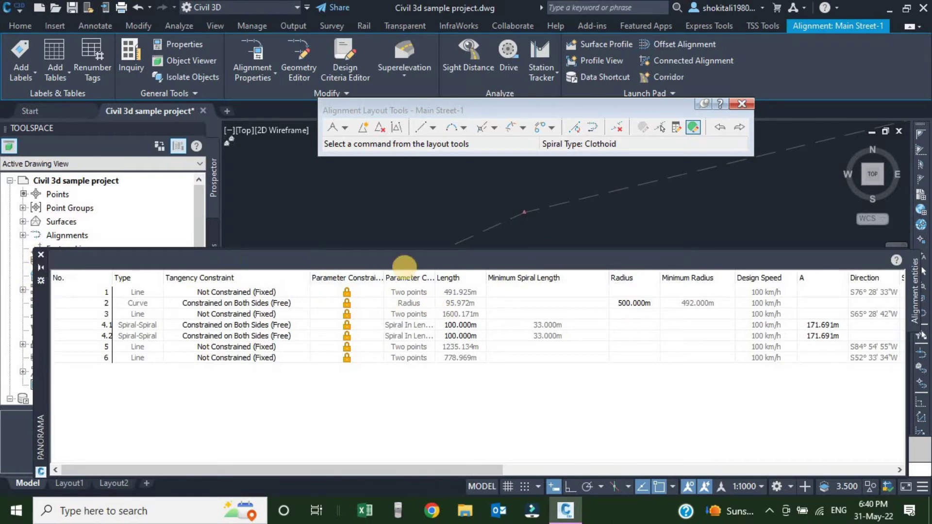
{"action": "scroll", "coordinate": [534, 297], "scroll_direction": "up", "scroll_amount": 5}
- Zoom along Main Street-1 to inspect the revised 500 m curve
{"action": "key", "text": "Escape"}
{"action": "scroll", "coordinate": [560, 297], "scroll_direction": "down", "scroll_amount": 5}
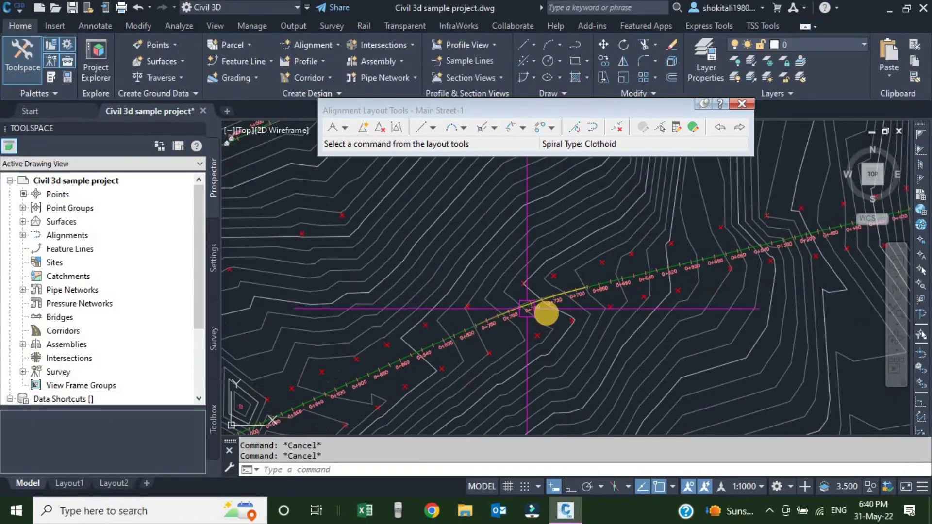
{"action": "scroll", "coordinate": [544, 288], "scroll_direction": "up", "scroll_amount": 4}
{"action": "scroll", "coordinate": [505, 280], "scroll_direction": "up", "scroll_amount": 2}
{"action": "scroll", "coordinate": [577, 258], "scroll_direction": "down", "scroll_amount": 2}
{"action": "scroll", "coordinate": [552, 260], "scroll_direction": "down", "scroll_amount": 1}
{"action": "scroll", "coordinate": [541, 270], "scroll_direction": "down", "scroll_amount": 2}
{"action": "scroll", "coordinate": [547, 266], "scroll_direction": "up", "scroll_amount": 4}
{"action": "scroll", "coordinate": [548, 266], "scroll_direction": "down", "scroll_amount": 2}
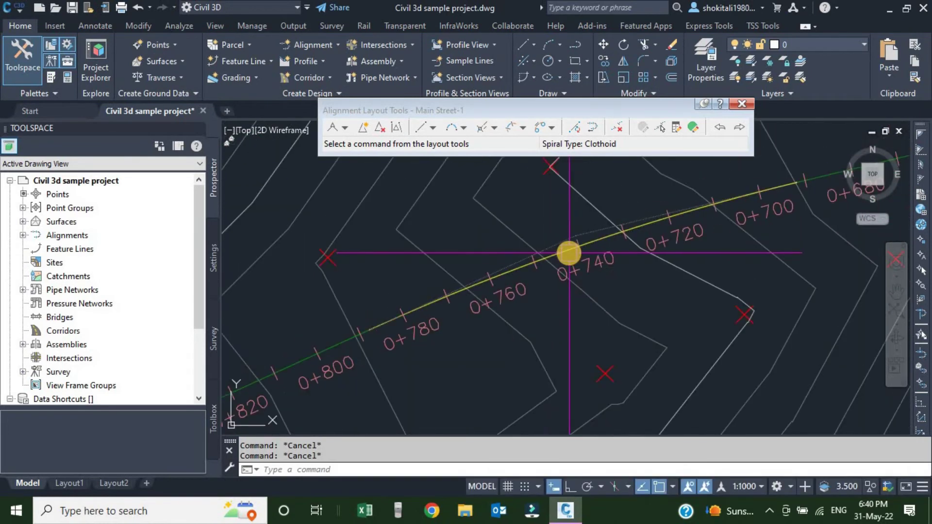
{"action": "scroll", "coordinate": [565, 252], "scroll_direction": "down", "scroll_amount": 2}
{"action": "scroll", "coordinate": [601, 258], "scroll_direction": "down", "scroll_amount": 3}
{"action": "scroll", "coordinate": [478, 308], "scroll_direction": "up", "scroll_amount": 3}
{"action": "scroll", "coordinate": [481, 311], "scroll_direction": "up", "scroll_amount": 3}
{"action": "scroll", "coordinate": [507, 316], "scroll_direction": "down", "scroll_amount": 2}
{"action": "scroll", "coordinate": [577, 289], "scroll_direction": "down", "scroll_amount": 2}
{"action": "scroll", "coordinate": [545, 301], "scroll_direction": "down", "scroll_amount": 2}
{"action": "scroll", "coordinate": [536, 311], "scroll_direction": "down", "scroll_amount": 2}
{"action": "scroll", "coordinate": [531, 313], "scroll_direction": "down", "scroll_amount": 2}
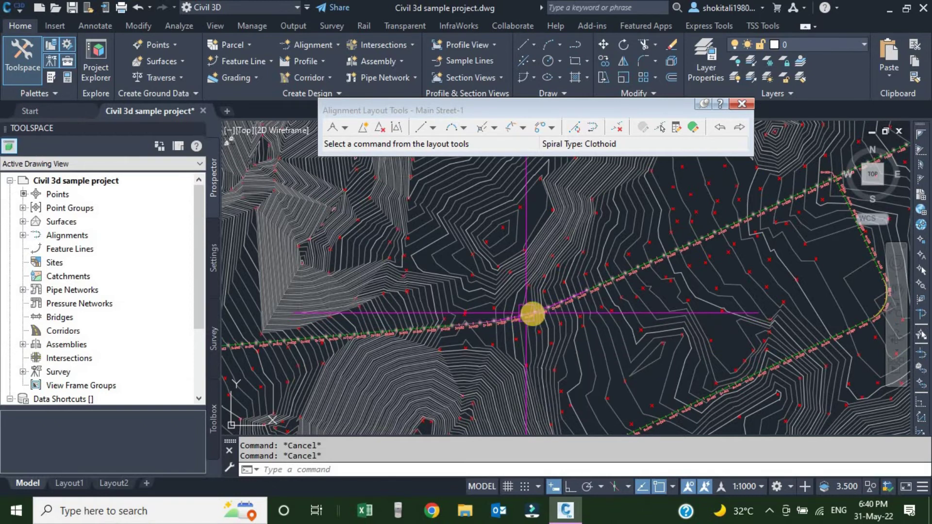
{"action": "scroll", "coordinate": [528, 314], "scroll_direction": "up", "scroll_amount": 2}
{"action": "scroll", "coordinate": [521, 319], "scroll_direction": "up", "scroll_amount": 2}
{"action": "scroll", "coordinate": [514, 321], "scroll_direction": "up", "scroll_amount": 2}
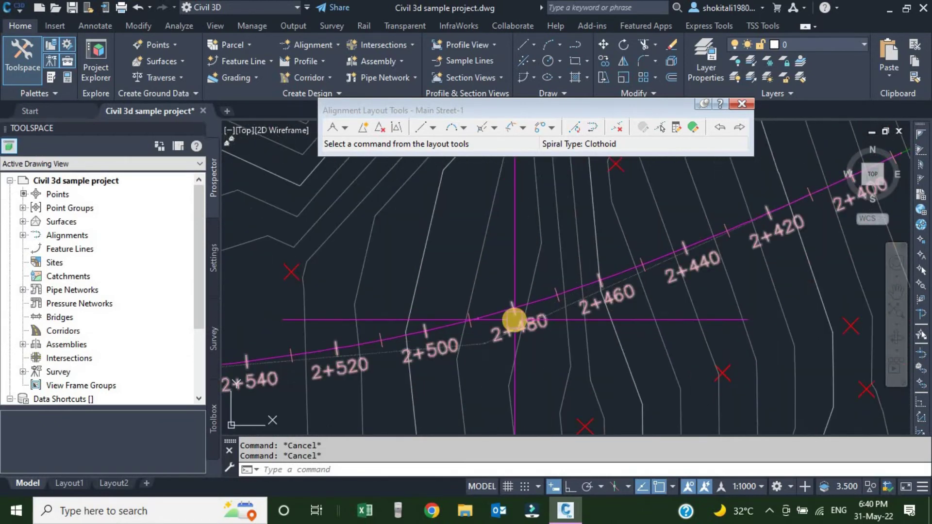
{"action": "scroll", "coordinate": [478, 323], "scroll_direction": "up", "scroll_amount": 2}
{"action": "scroll", "coordinate": [483, 324], "scroll_direction": "up", "scroll_amount": 2}
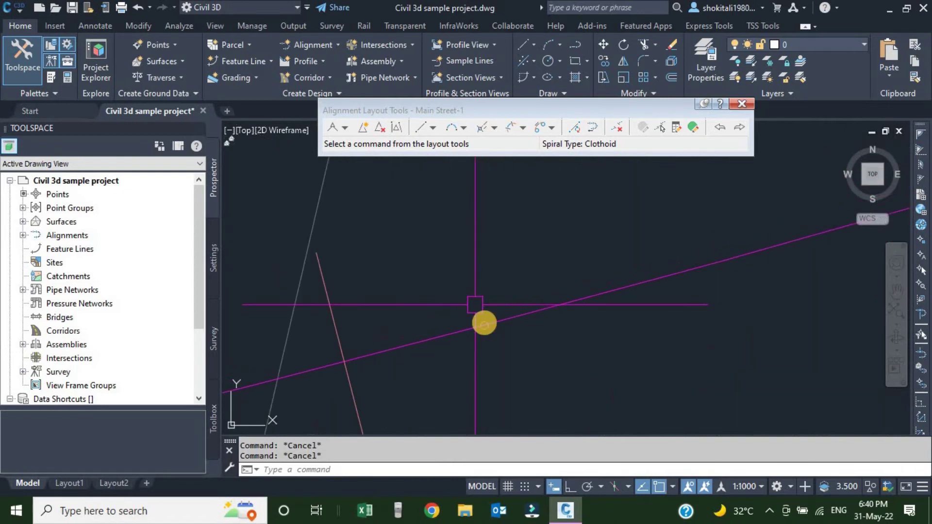
{"action": "scroll", "coordinate": [485, 330], "scroll_direction": "up", "scroll_amount": 2}
{"action": "scroll", "coordinate": [490, 335], "scroll_direction": "down", "scroll_amount": 2}
{"action": "scroll", "coordinate": [509, 328], "scroll_direction": "down", "scroll_amount": 2}
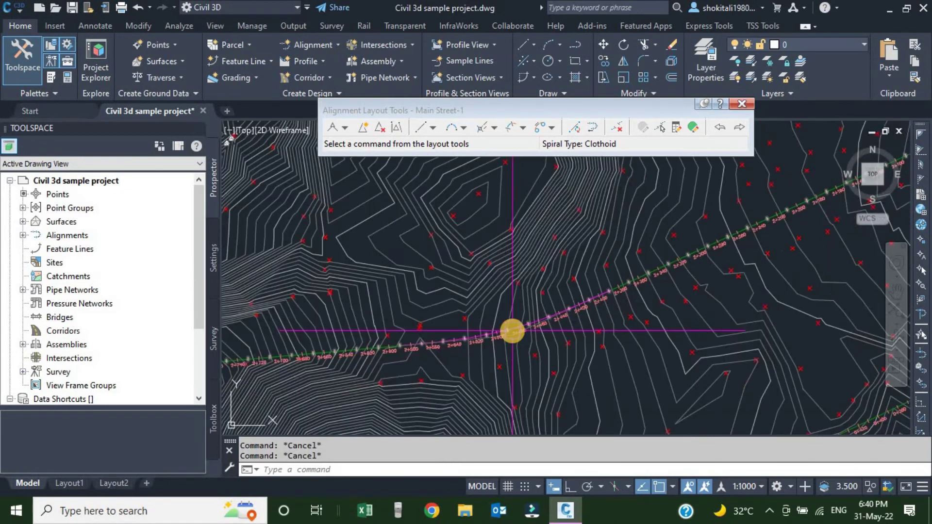
{"action": "scroll", "coordinate": [524, 325], "scroll_direction": "down", "scroll_amount": 2}
{"action": "scroll", "coordinate": [573, 301], "scroll_direction": "down", "scroll_amount": 2}
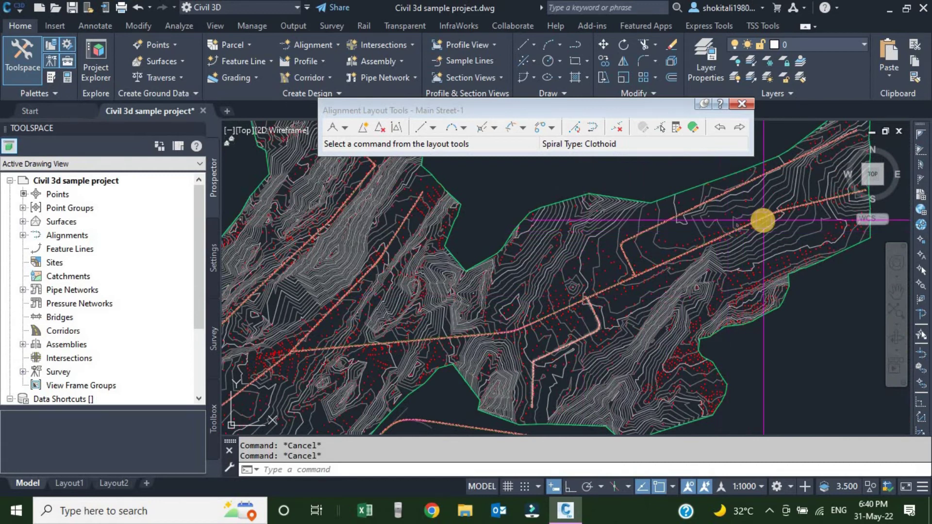
{"action": "scroll", "coordinate": [611, 268], "scroll_direction": "up", "scroll_amount": 2}
{"action": "scroll", "coordinate": [618, 266], "scroll_direction": "up", "scroll_amount": 2}
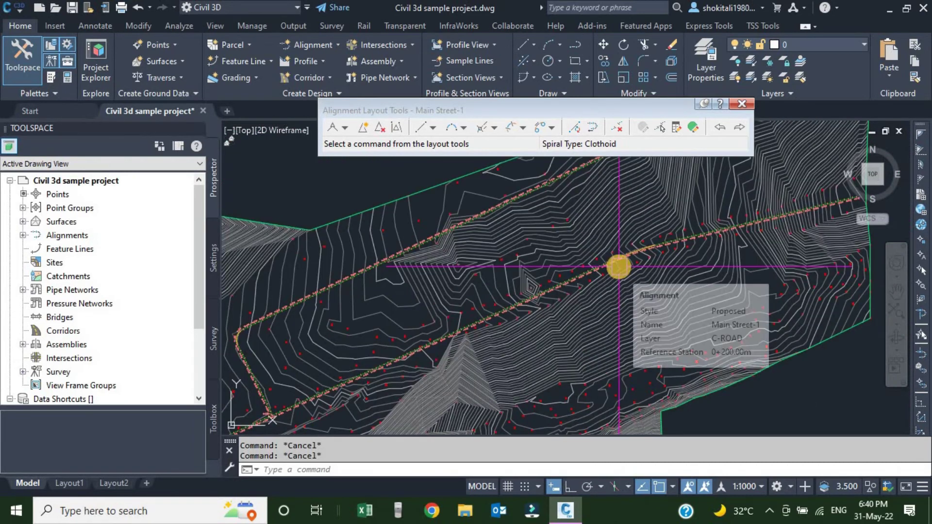
{"action": "scroll", "coordinate": [620, 268], "scroll_direction": "down", "scroll_amount": 5}
{"action": "scroll", "coordinate": [558, 296], "scroll_direction": "up", "scroll_amount": 2}
{"action": "scroll", "coordinate": [533, 304], "scroll_direction": "up", "scroll_amount": 3}
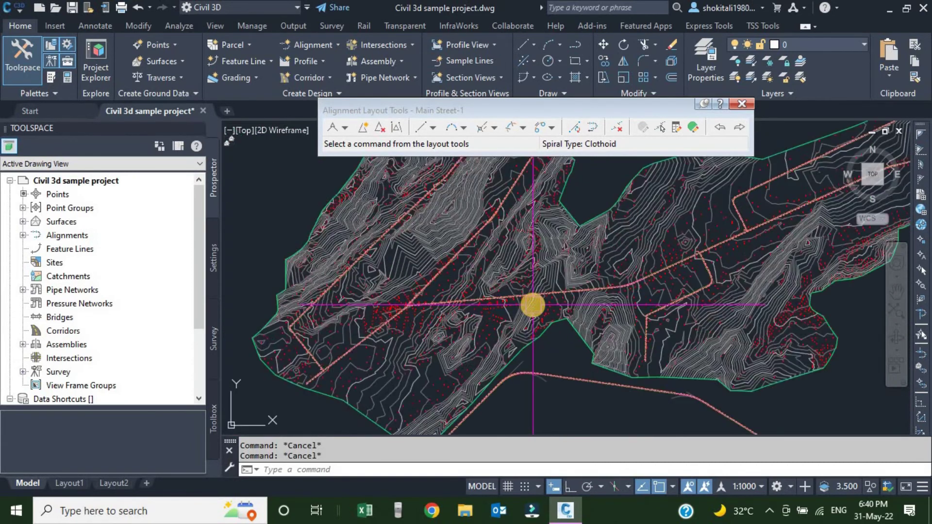
{"action": "scroll", "coordinate": [537, 303], "scroll_direction": "up", "scroll_amount": 2}
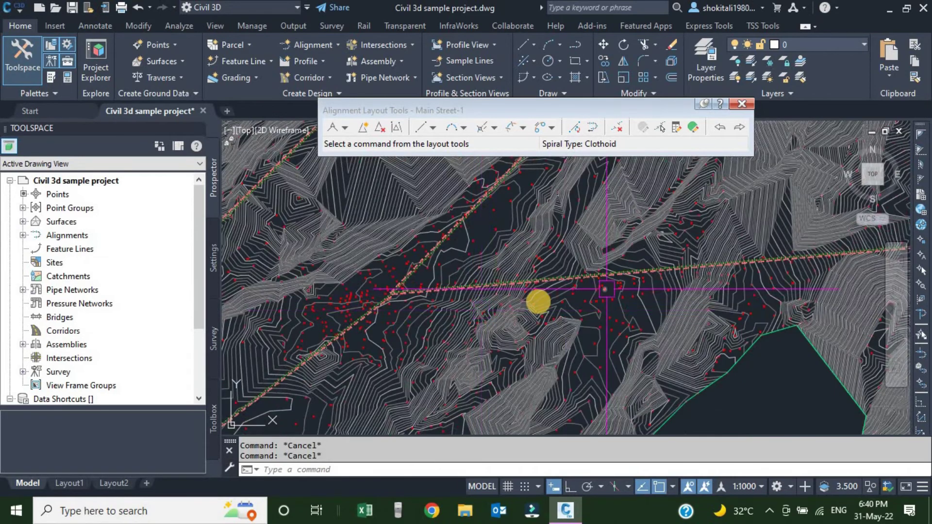
{"action": "scroll", "coordinate": [557, 302], "scroll_direction": "down", "scroll_amount": 1}
{"action": "scroll", "coordinate": [568, 306], "scroll_direction": "down", "scroll_amount": 5}
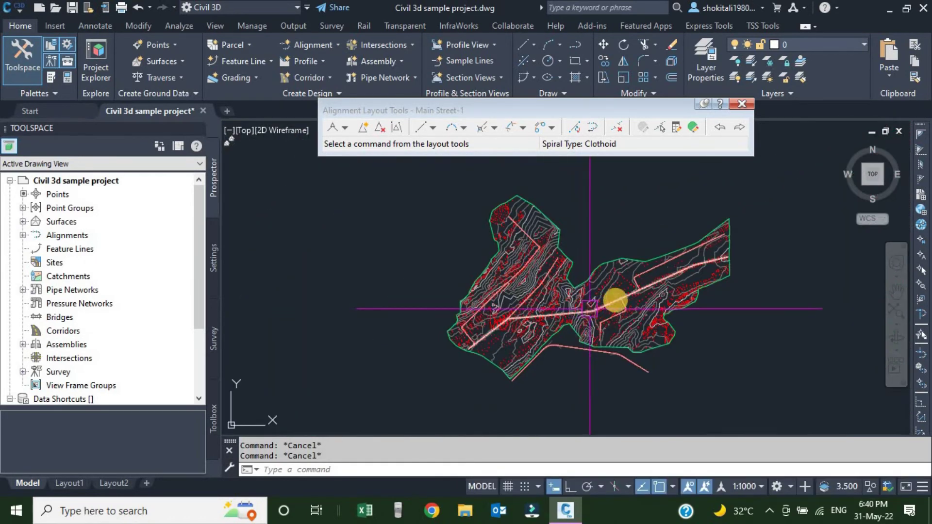
{"action": "scroll", "coordinate": [553, 322], "scroll_direction": "up", "scroll_amount": 1}
{"action": "scroll", "coordinate": [556, 321], "scroll_direction": "up", "scroll_amount": 3}
{"action": "scroll", "coordinate": [560, 320], "scroll_direction": "up", "scroll_amount": 2}
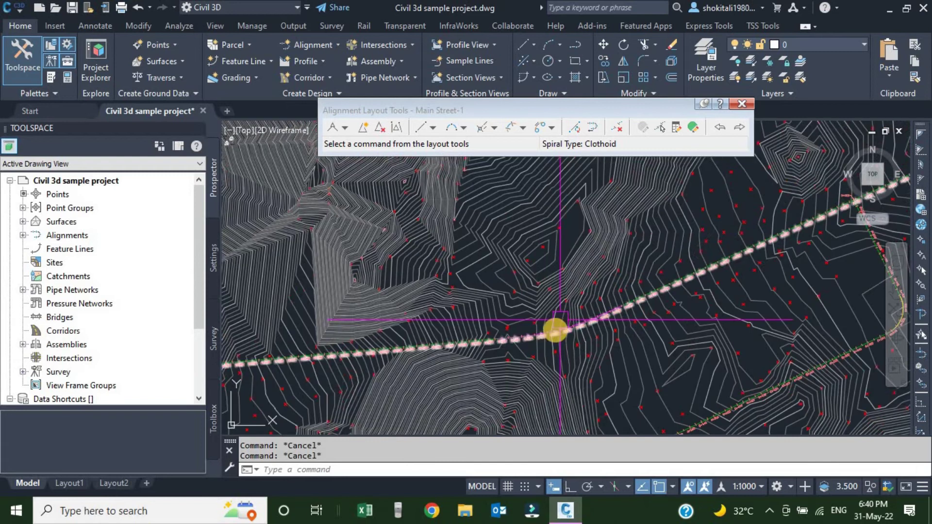
{"action": "scroll", "coordinate": [556, 330], "scroll_direction": "up", "scroll_amount": 1}
{"action": "scroll", "coordinate": [567, 354], "scroll_direction": "up", "scroll_amount": 3}
{"action": "scroll", "coordinate": [578, 339], "scroll_direction": "up", "scroll_amount": 1}
{"action": "scroll", "coordinate": [597, 342], "scroll_direction": "down", "scroll_amount": 6}
{"action": "scroll", "coordinate": [601, 340], "scroll_direction": "up", "scroll_amount": 2}
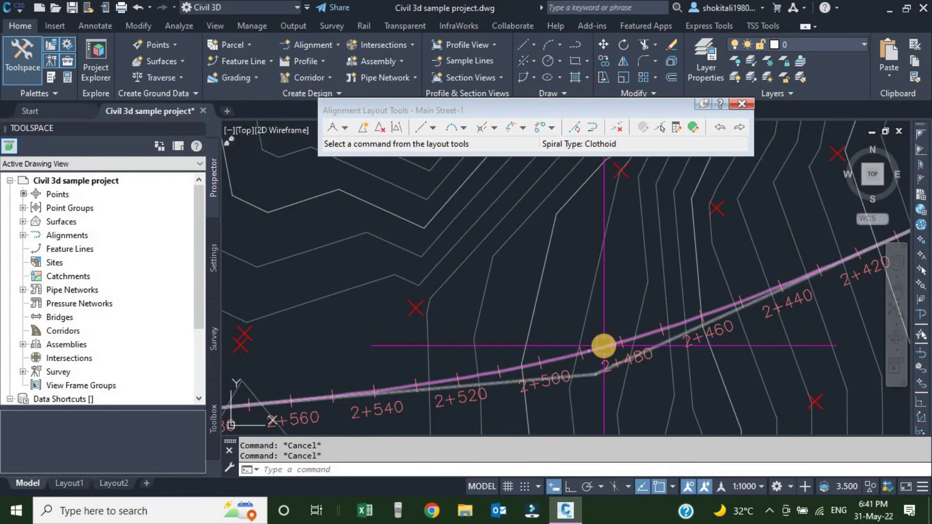
- Close the Alignment Layout Tools toolbar and zoom back around the alignment
{"action": "left_click", "coordinate": [742, 103]}
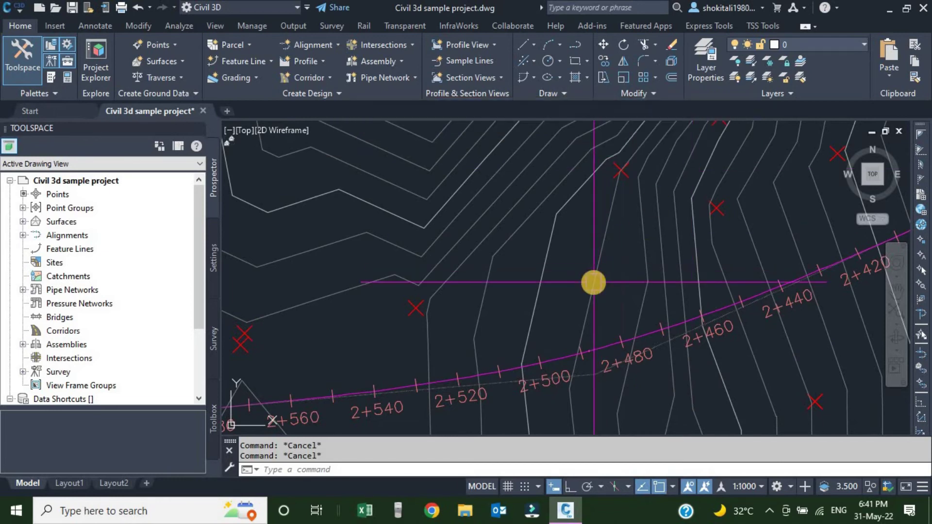
{"action": "scroll", "coordinate": [582, 298], "scroll_direction": "down", "scroll_amount": 5}
{"action": "scroll", "coordinate": [580, 308], "scroll_direction": "up", "scroll_amount": 4}
{"action": "scroll", "coordinate": [584, 300], "scroll_direction": "down", "scroll_amount": 4}
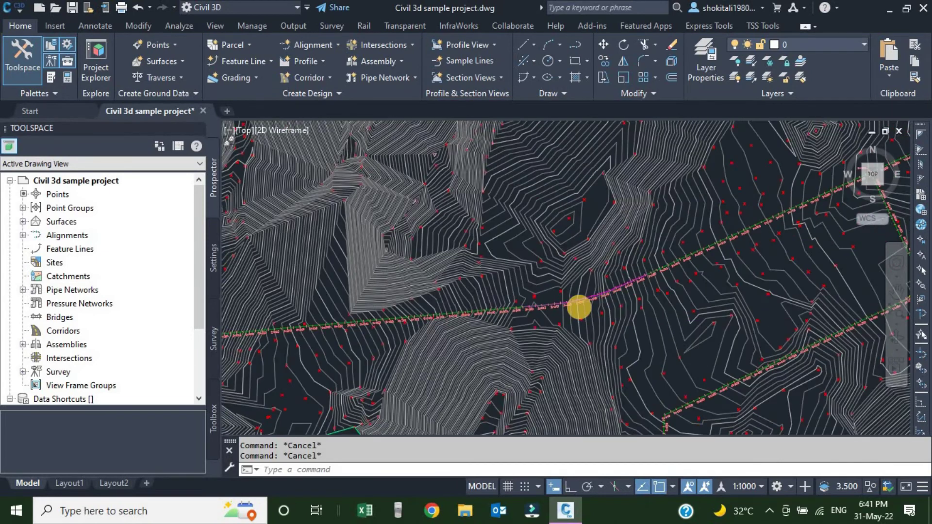
{"action": "scroll", "coordinate": [579, 306], "scroll_direction": "up", "scroll_amount": 1}
{"action": "scroll", "coordinate": [581, 307], "scroll_direction": "up", "scroll_amount": 2}
{"action": "scroll", "coordinate": [585, 309], "scroll_direction": "up", "scroll_amount": 3}
{"action": "scroll", "coordinate": [588, 311], "scroll_direction": "up", "scroll_amount": 3}
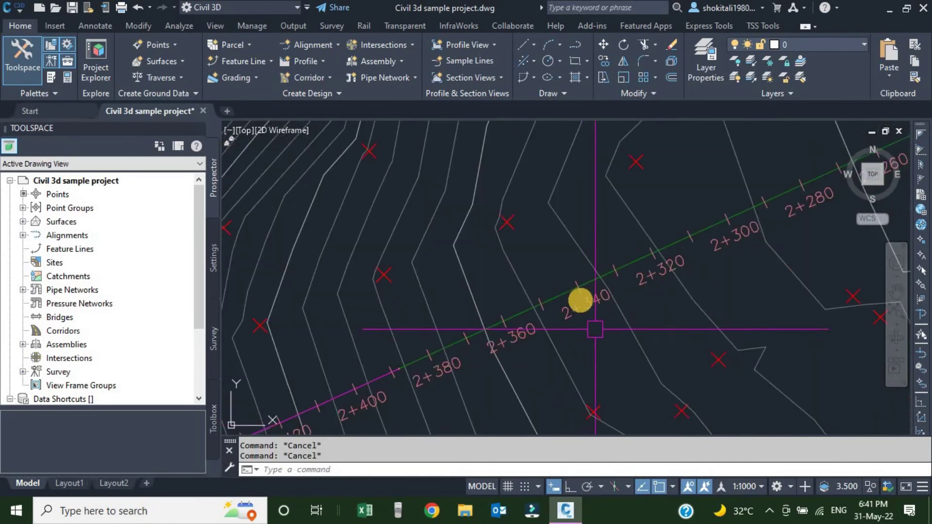
{"action": "scroll", "coordinate": [589, 306], "scroll_direction": "down", "scroll_amount": 5}
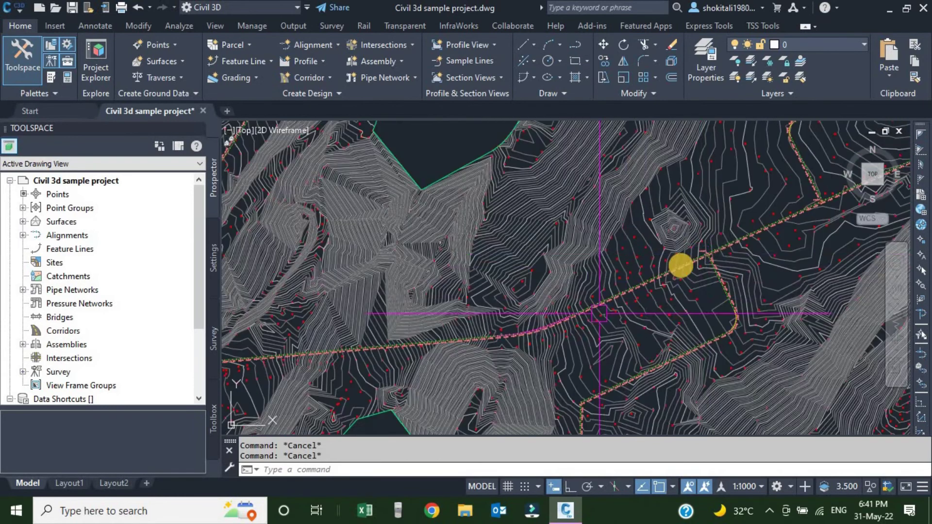
{"action": "scroll", "coordinate": [617, 294], "scroll_direction": "up", "scroll_amount": 2}
{"action": "scroll", "coordinate": [589, 281], "scroll_direction": "up", "scroll_amount": 2}
{"action": "scroll", "coordinate": [631, 260], "scroll_direction": "up", "scroll_amount": 3}
{"action": "scroll", "coordinate": [632, 258], "scroll_direction": "up", "scroll_amount": 1}
{"action": "scroll", "coordinate": [630, 260], "scroll_direction": "down", "scroll_amount": 4}
{"action": "scroll", "coordinate": [589, 279], "scroll_direction": "up", "scroll_amount": 4}
{"action": "scroll", "coordinate": [602, 273], "scroll_direction": "up", "scroll_amount": 1}
- Deselect Main Street-1 and switch to the annotation ribbon tools
{"action": "left_click", "coordinate": [600, 270]}
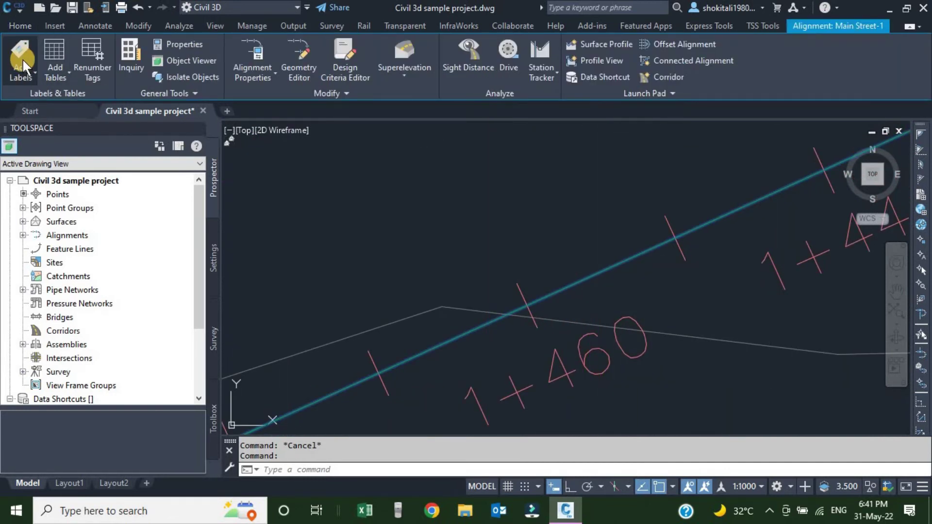
{"action": "key", "text": "Escape"}
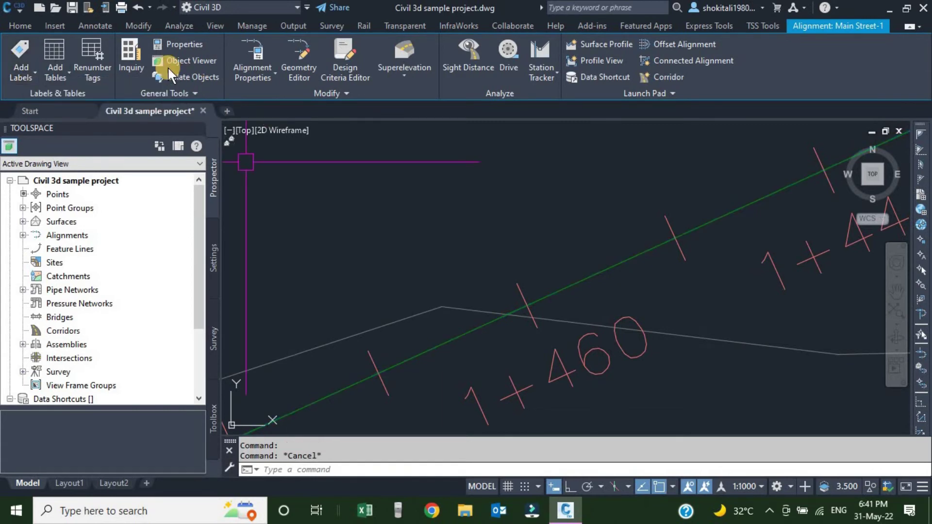
{"action": "key", "text": "Escape"}
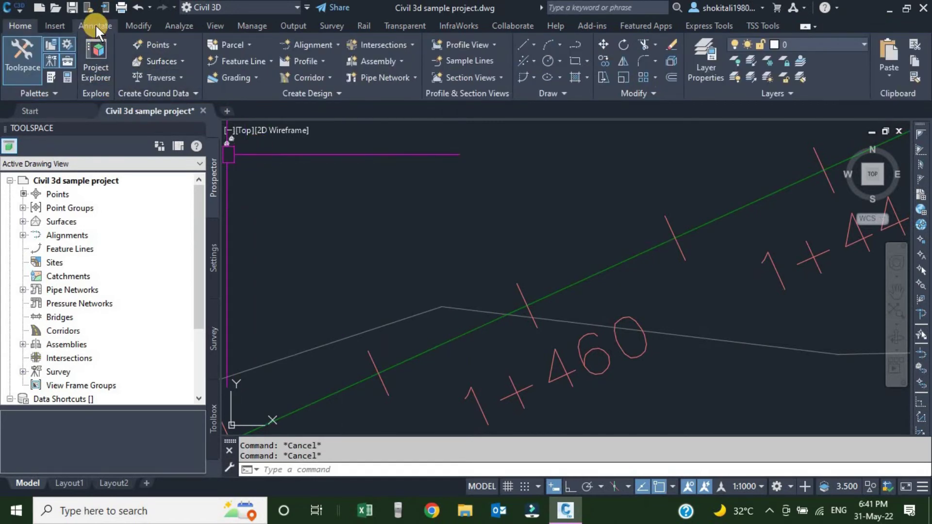
{"action": "left_click", "coordinate": [95, 25]}
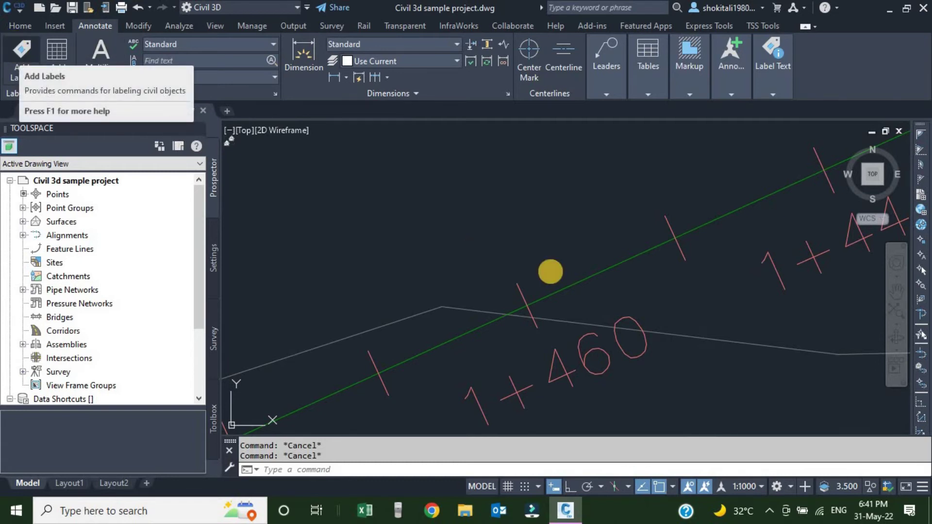
{"action": "scroll", "coordinate": [586, 278], "scroll_direction": "down", "scroll_amount": 2}
{"action": "scroll", "coordinate": [562, 270], "scroll_direction": "down", "scroll_amount": 3}
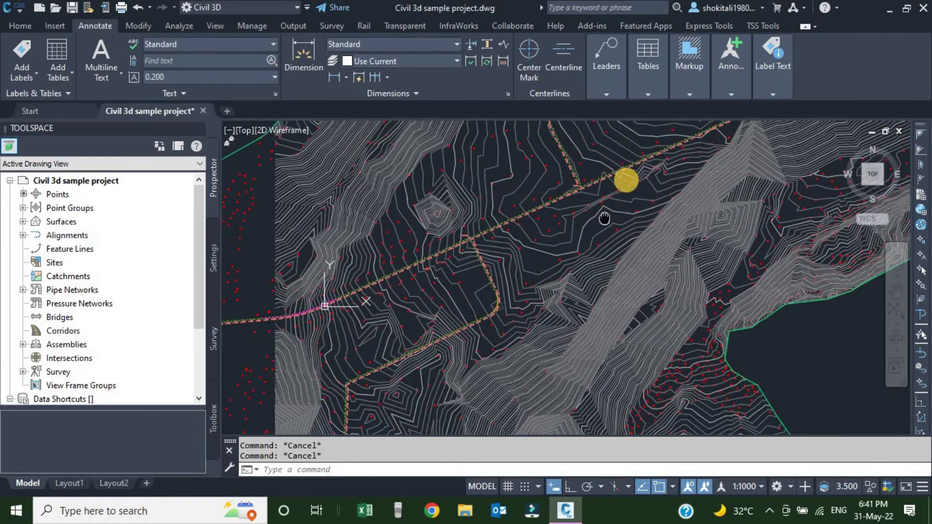
{"action": "scroll", "coordinate": [534, 252], "scroll_direction": "up", "scroll_amount": 2}
{"action": "scroll", "coordinate": [502, 260], "scroll_direction": "up", "scroll_amount": 3}
{"action": "scroll", "coordinate": [473, 263], "scroll_direction": "up", "scroll_amount": 1}
- Select the Steer-3 alignment and start Add Alignment Labels
{"action": "left_click", "coordinate": [475, 258]}
{"action": "left_click", "coordinate": [41, 47]}
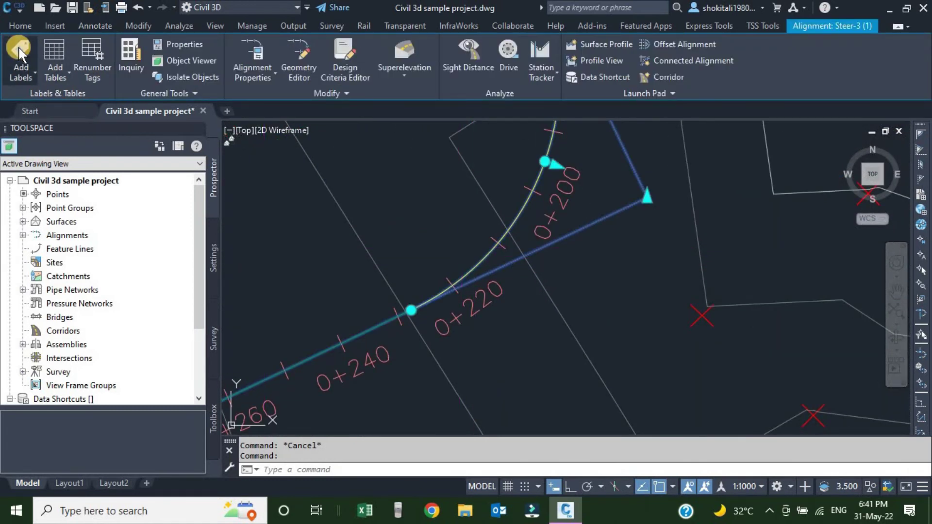
{"action": "left_click", "coordinate": [21, 64]}
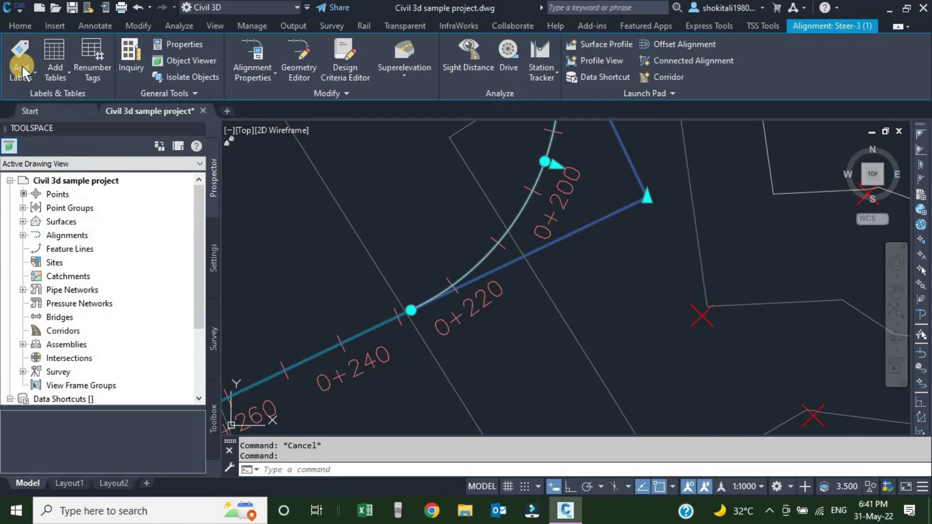
{"action": "left_click", "coordinate": [20, 56]}
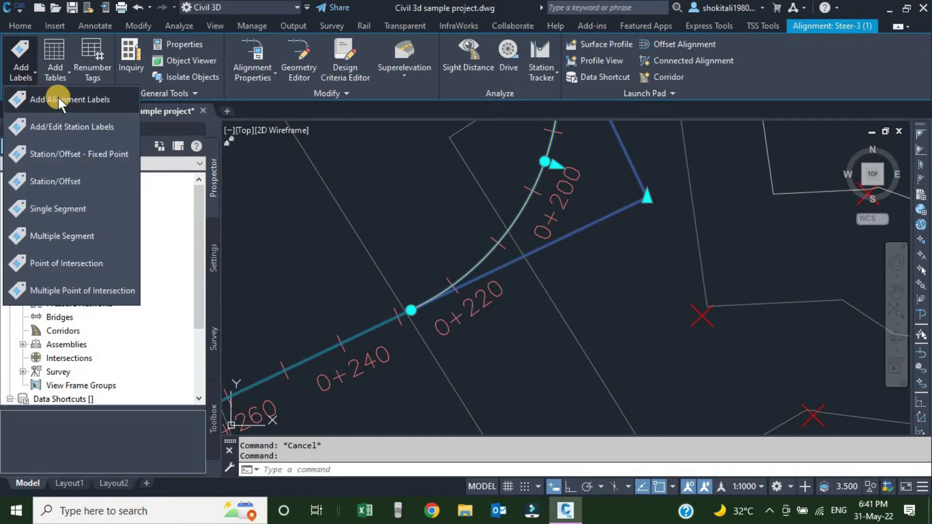
{"action": "left_click", "coordinate": [58, 95]}
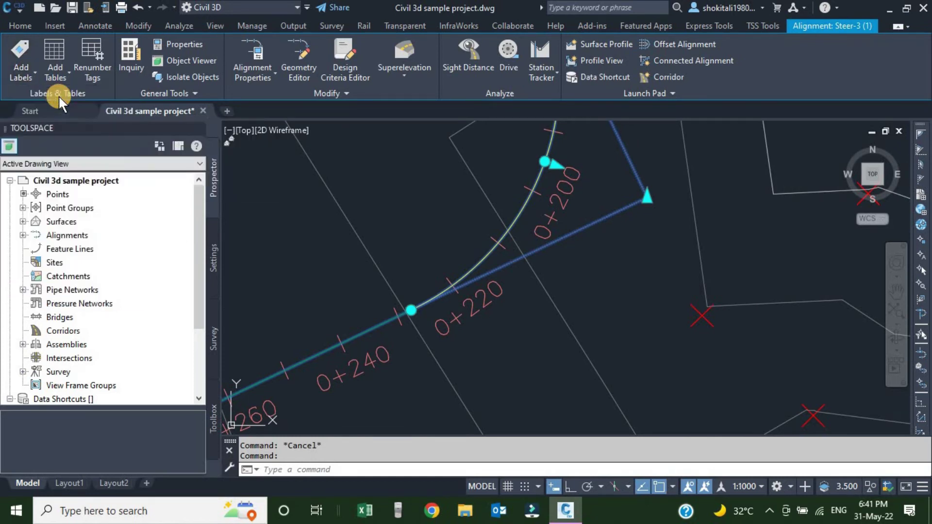
- Move the Add Labels dialog to the right and set Feature to Alignment
{"action": "left_click_drag", "start_coordinate": [74, 166], "coordinate": [282, 176]}
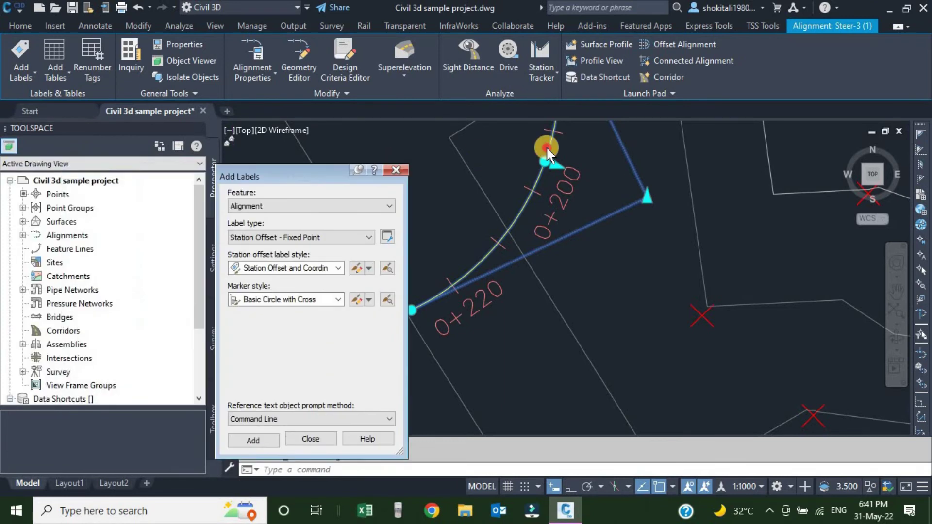
{"action": "left_click_drag", "start_coordinate": [545, 147], "coordinate": [732, 140]}
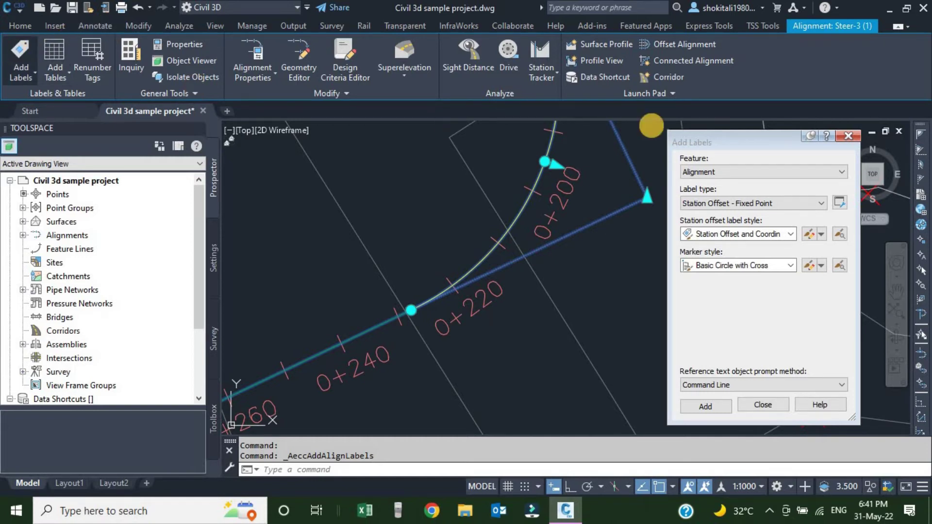
{"action": "left_click", "coordinate": [723, 173]}
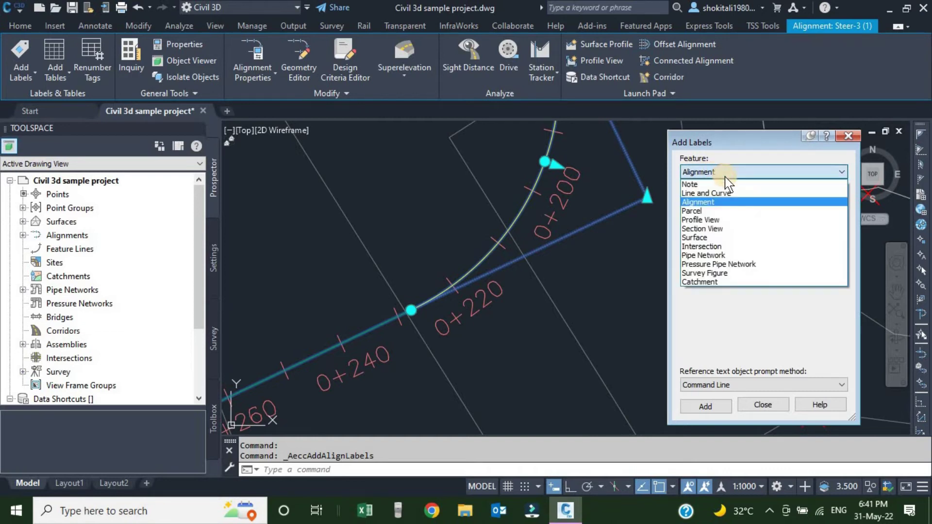
{"action": "left_click", "coordinate": [699, 202]}
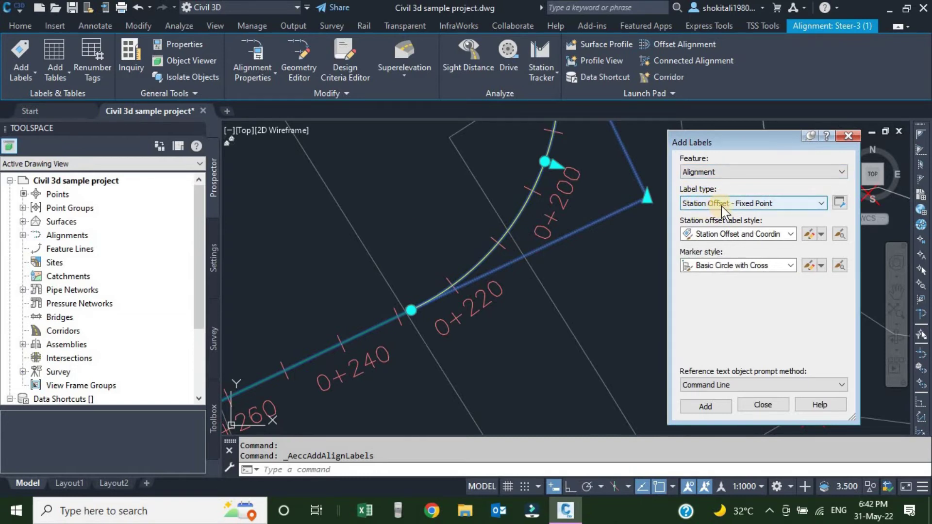
{"action": "left_click", "coordinate": [821, 205]}
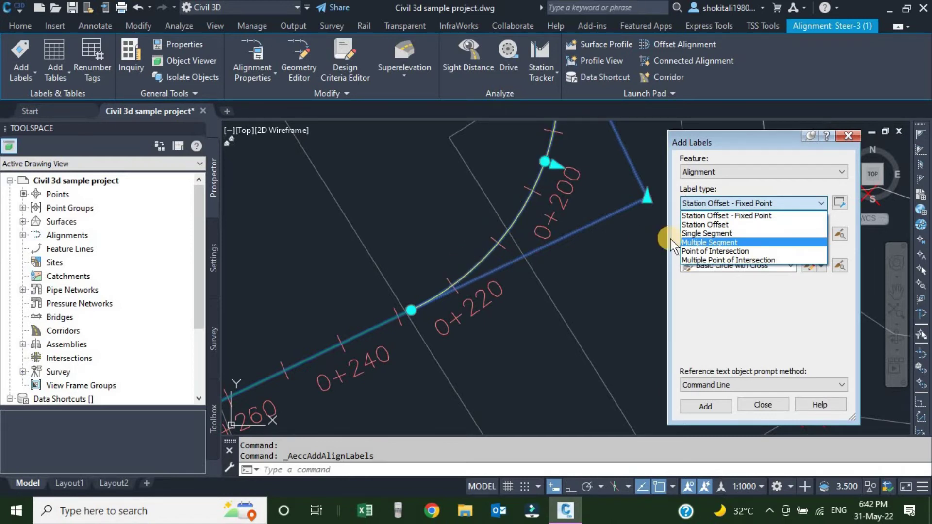
- Set Label type to Single Segment and keep Bearing and Distance for line labels
{"action": "left_click", "coordinate": [706, 233]}
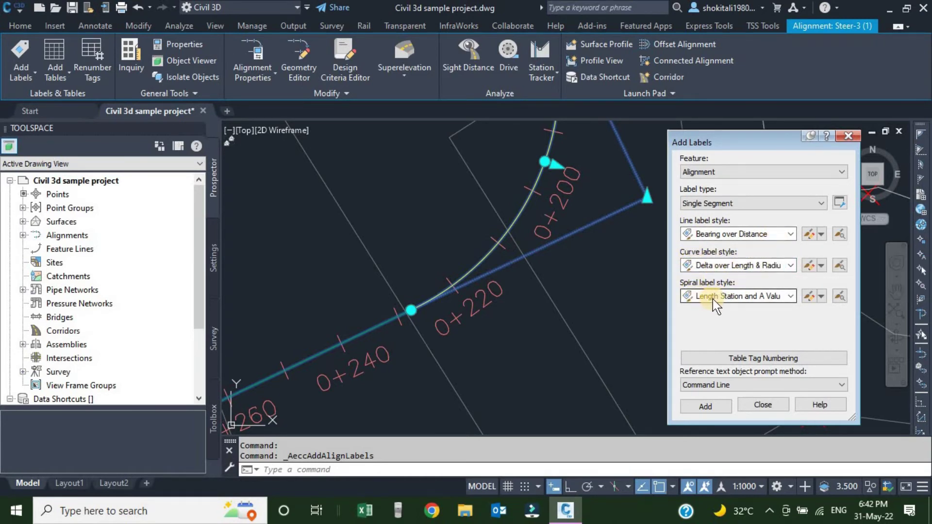
{"action": "left_click", "coordinate": [789, 235]}
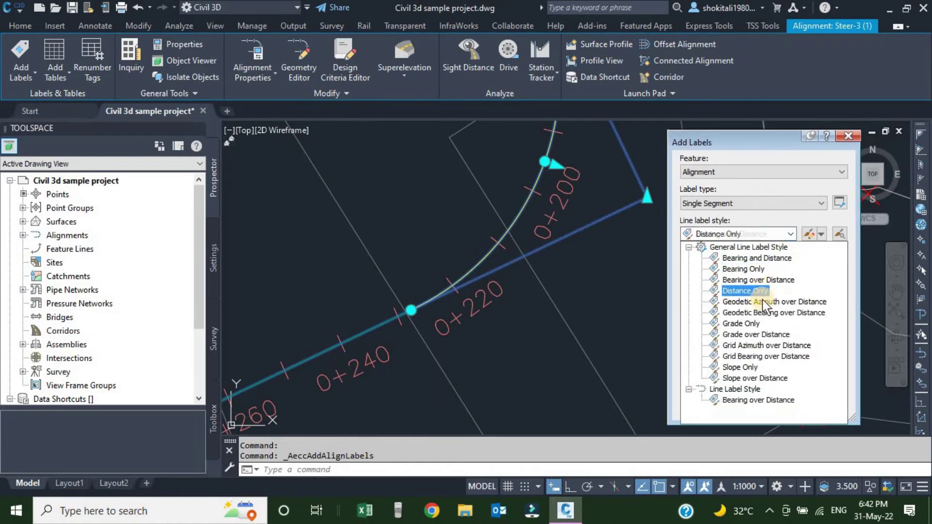
{"action": "left_click", "coordinate": [732, 259]}
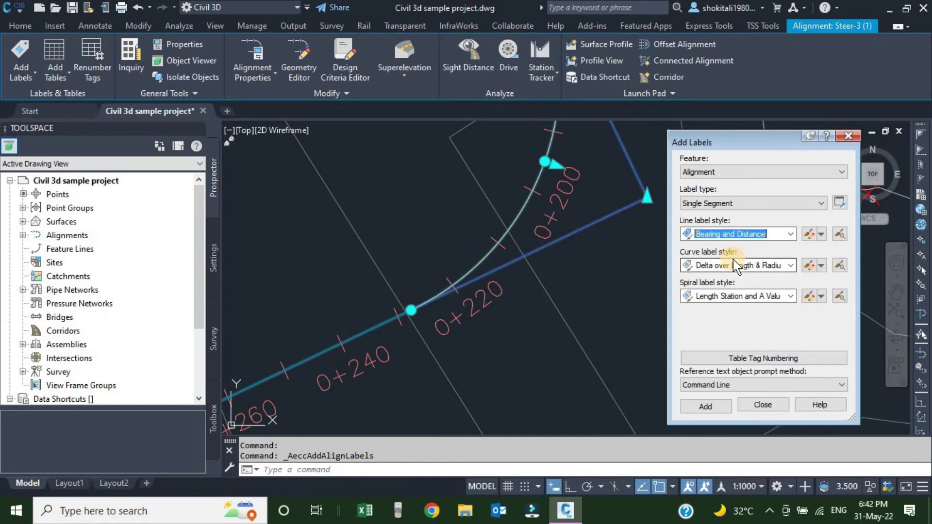
{"action": "left_click", "coordinate": [820, 235]}
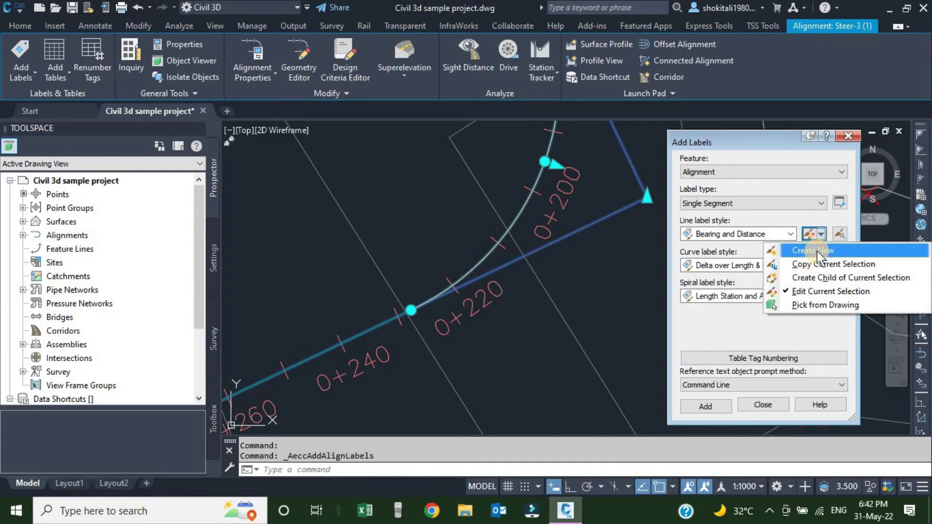
{"action": "left_click", "coordinate": [732, 333]}
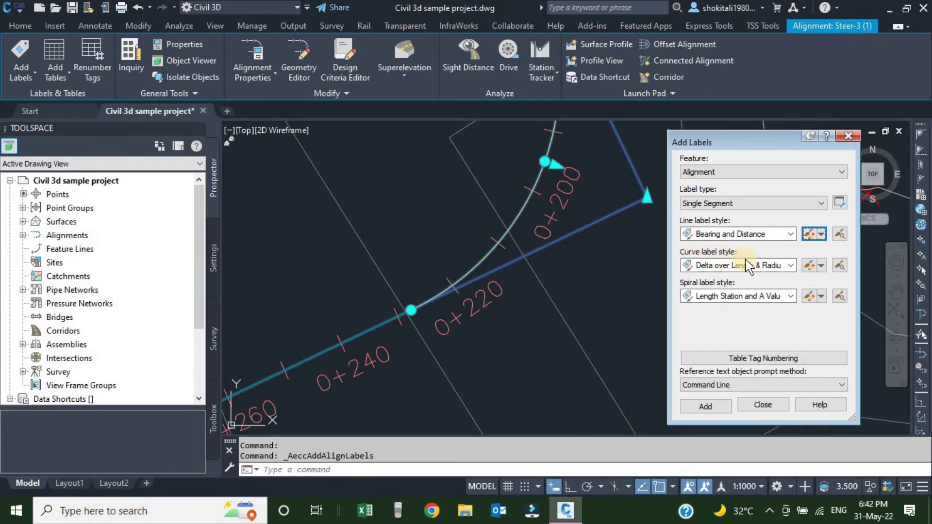
- Keep Delta over Length & Radius for curves and Length Station and A Value for spirals
{"action": "left_click", "coordinate": [791, 265]}
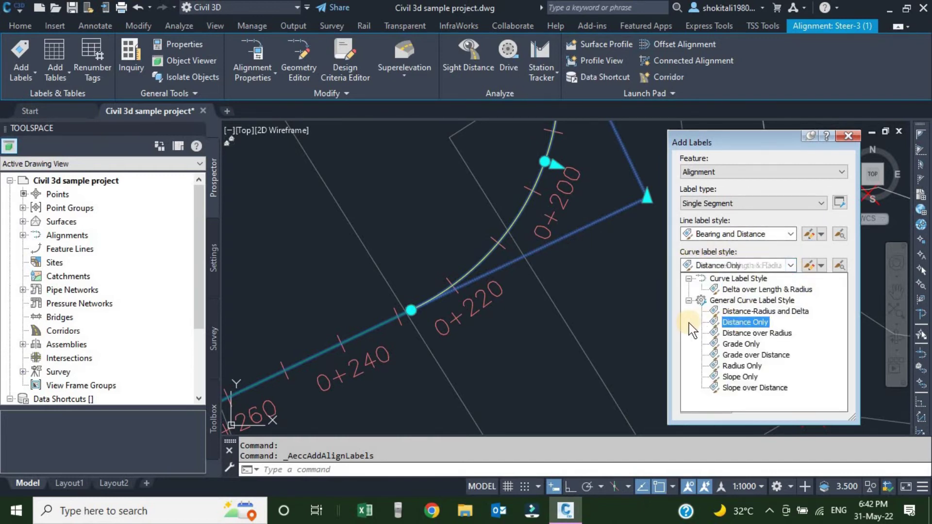
{"action": "left_click", "coordinate": [755, 289]}
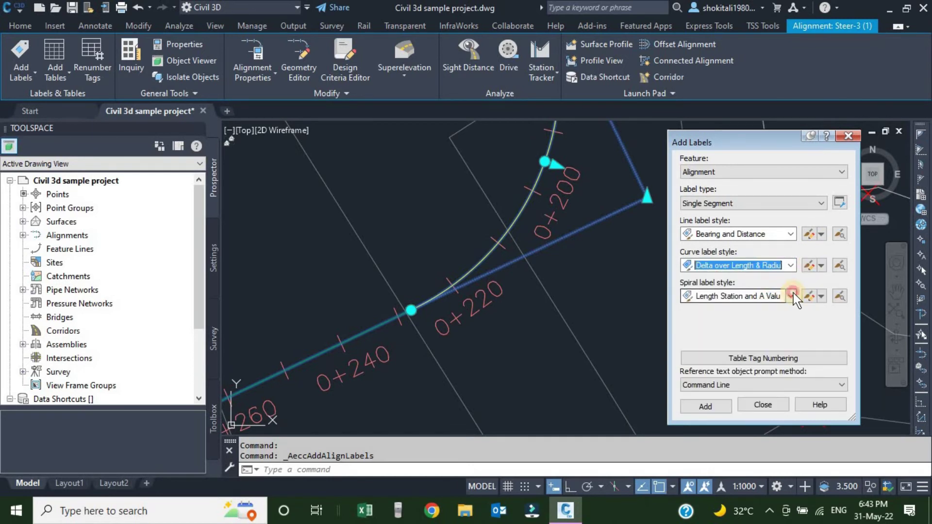
{"action": "left_click", "coordinate": [791, 294]}
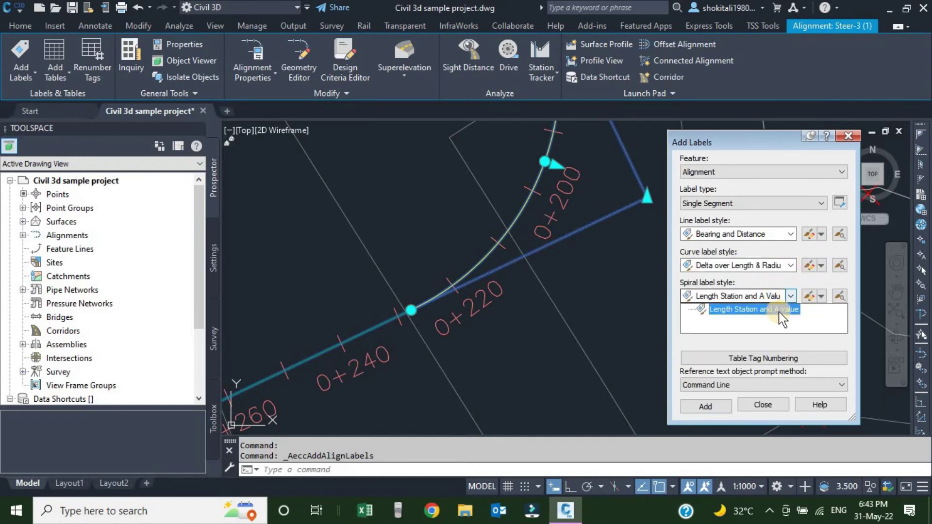
{"action": "left_click", "coordinate": [655, 316]}
{"action": "left_click", "coordinate": [744, 142]}
{"action": "left_click_drag", "start_coordinate": [756, 107], "coordinate": [756, 88]}
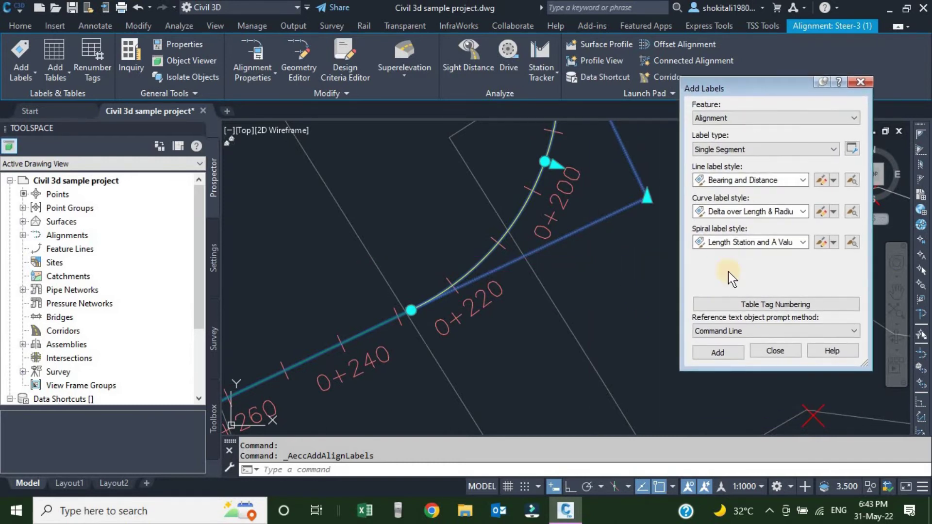
- Label the alignment curve near station 0+200, showing R=41.653m and L=65.448m
{"action": "left_click", "coordinate": [718, 353]}
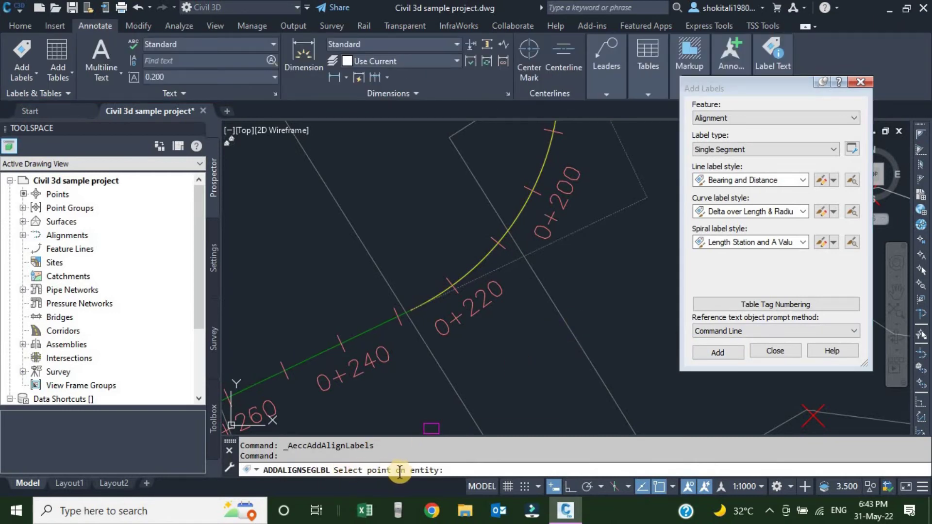
{"action": "scroll", "coordinate": [495, 291], "scroll_direction": "down", "scroll_amount": 6}
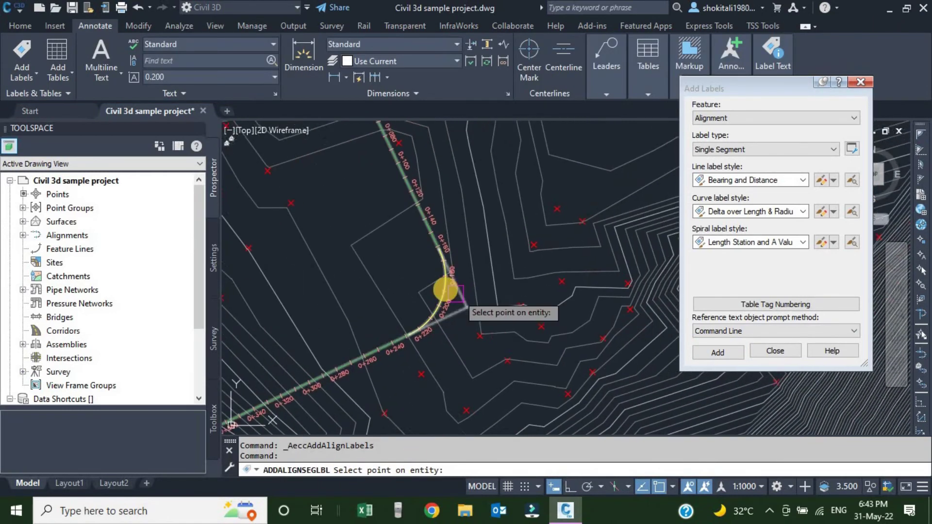
{"action": "scroll", "coordinate": [441, 288], "scroll_direction": "up", "scroll_amount": 5}
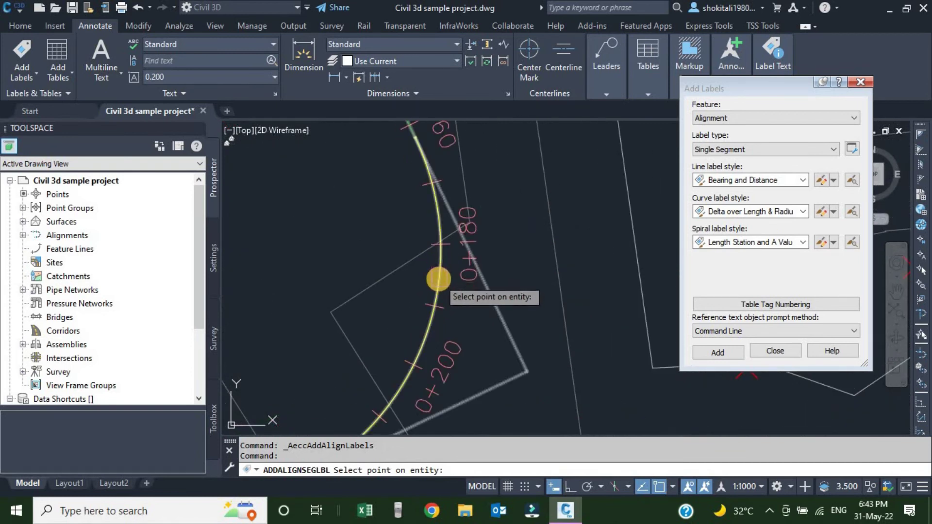
{"action": "left_click", "coordinate": [438, 279]}
{"action": "scroll", "coordinate": [447, 289], "scroll_direction": "up", "scroll_amount": 2}
{"action": "middle_click_drag", "start_coordinate": [447, 289], "coordinate": [451, 299]}
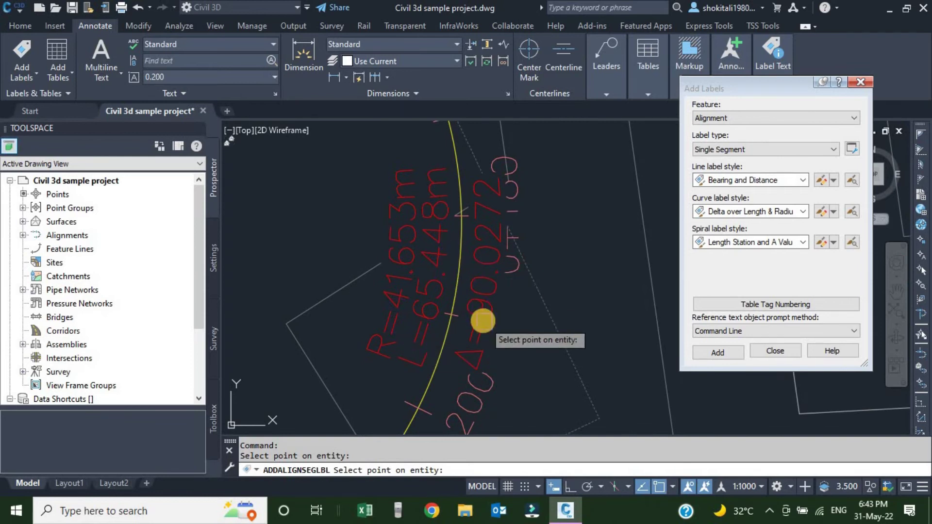
- Inspect the new curve label, then end the single-segment labelling command
{"action": "scroll", "coordinate": [480, 266], "scroll_direction": "down", "scroll_amount": 5}
{"action": "scroll", "coordinate": [479, 267], "scroll_direction": "up", "scroll_amount": 2}
{"action": "scroll", "coordinate": [475, 228], "scroll_direction": "up", "scroll_amount": 2}
{"action": "scroll", "coordinate": [477, 248], "scroll_direction": "down", "scroll_amount": 3}
{"action": "scroll", "coordinate": [476, 249], "scroll_direction": "down", "scroll_amount": 3}
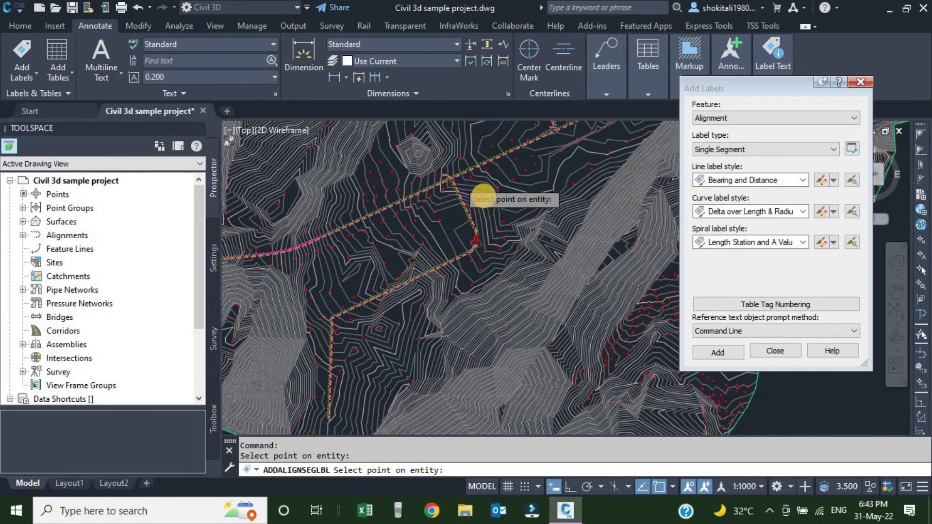
{"action": "scroll", "coordinate": [491, 199], "scroll_direction": "up", "scroll_amount": 2}
{"action": "scroll", "coordinate": [439, 289], "scroll_direction": "up", "scroll_amount": 2}
{"action": "scroll", "coordinate": [414, 229], "scroll_direction": "down", "scroll_amount": 3}
{"action": "scroll", "coordinate": [349, 323], "scroll_direction": "down", "scroll_amount": 2}
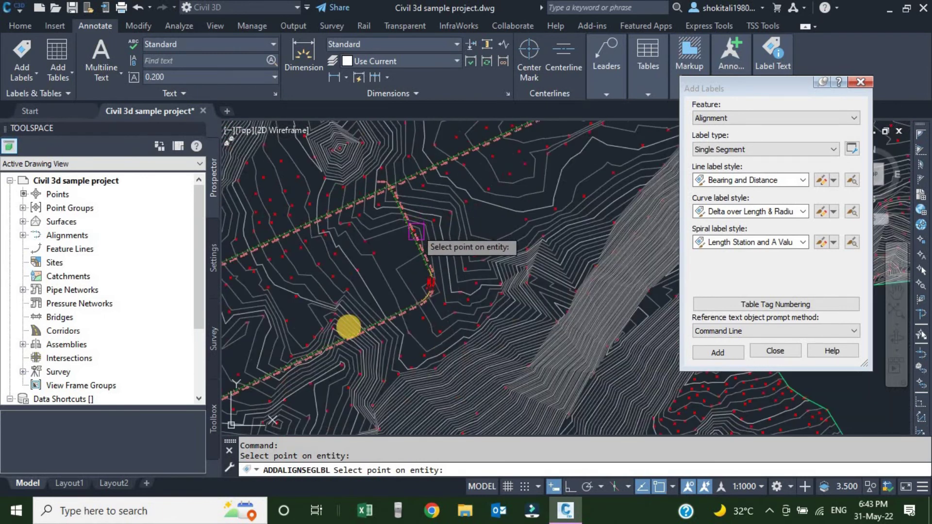
{"action": "scroll", "coordinate": [519, 208], "scroll_direction": "down", "scroll_amount": 2}
{"action": "scroll", "coordinate": [439, 292], "scroll_direction": "up", "scroll_amount": 2}
{"action": "scroll", "coordinate": [407, 216], "scroll_direction": "up", "scroll_amount": 2}
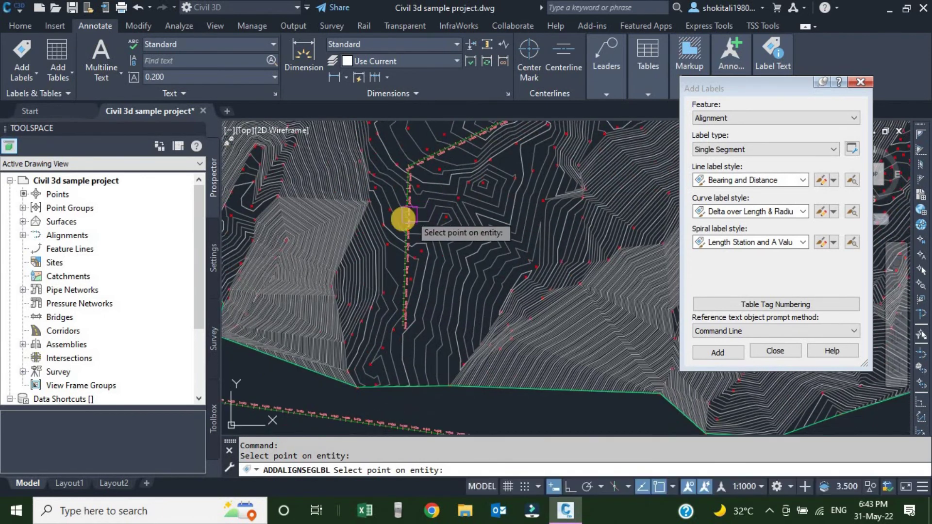
{"action": "scroll", "coordinate": [402, 214], "scroll_direction": "up", "scroll_amount": 2}
{"action": "scroll", "coordinate": [401, 306], "scroll_direction": "down", "scroll_amount": 3}
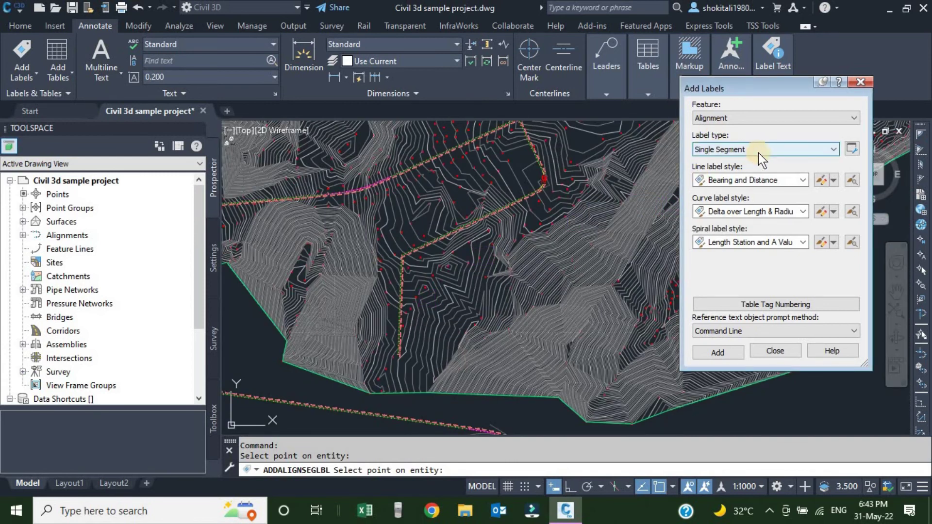
{"action": "key", "text": "Escape"}
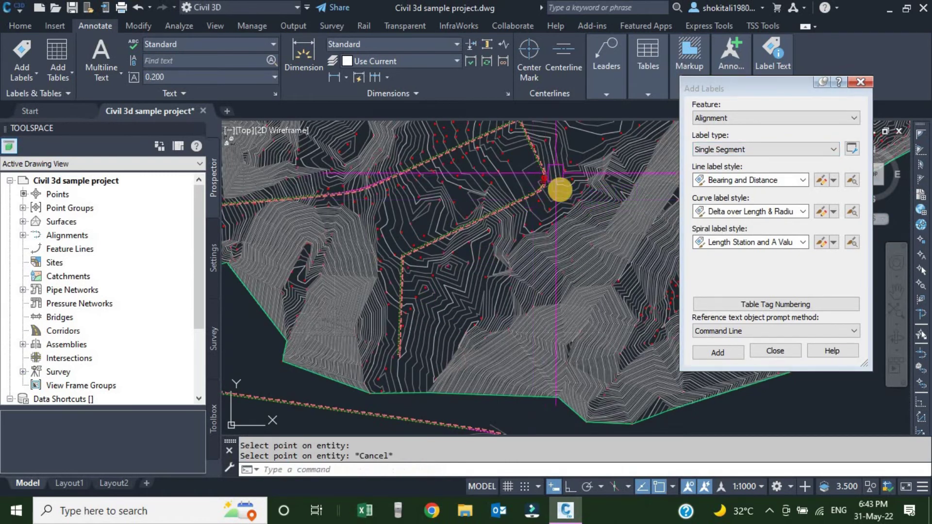
{"action": "scroll", "coordinate": [531, 194], "scroll_direction": "up", "scroll_amount": 3}
{"action": "scroll", "coordinate": [532, 194], "scroll_direction": "up", "scroll_amount": 2}
{"action": "scroll", "coordinate": [661, 177], "scroll_direction": "up", "scroll_amount": 2}
- Set the label type to Multiple Segment and label every segment of the first alignment
{"action": "left_click", "coordinate": [764, 150]}
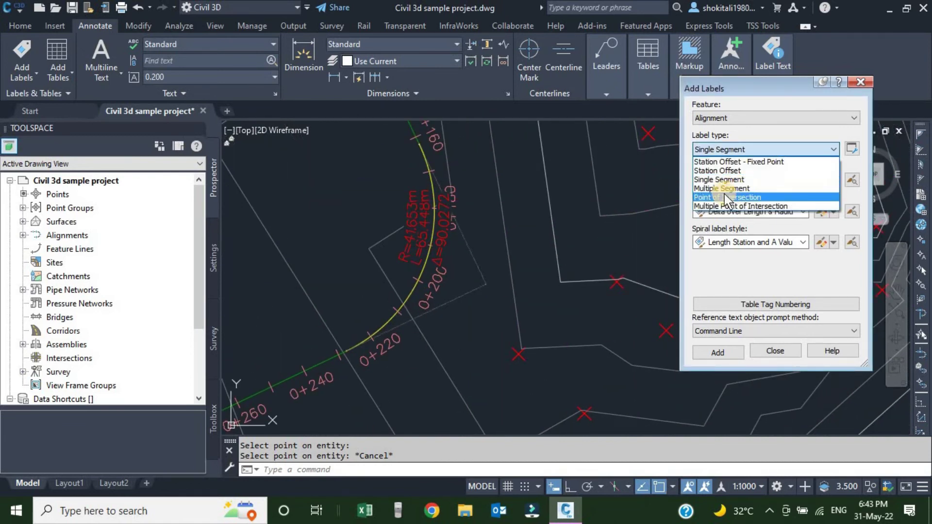
{"action": "left_click", "coordinate": [725, 189]}
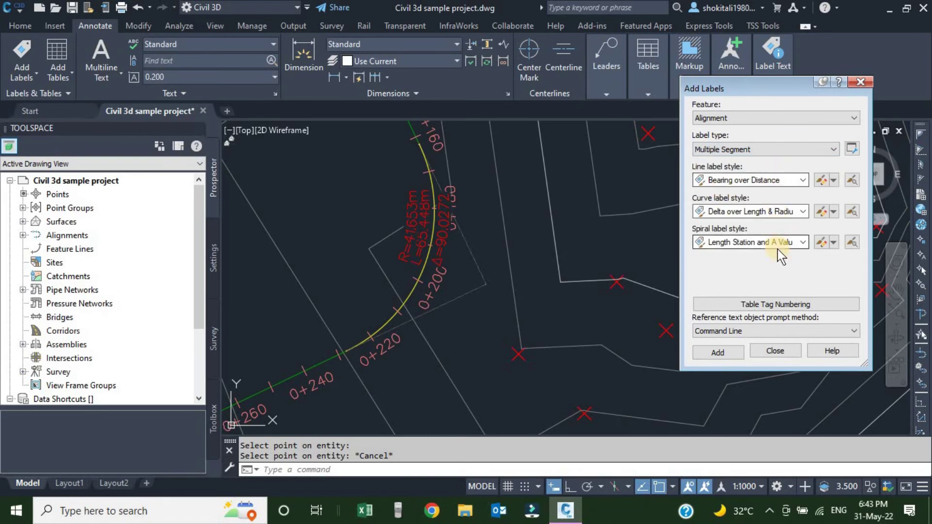
{"action": "left_click", "coordinate": [719, 353]}
{"action": "scroll", "coordinate": [467, 270], "scroll_direction": "down", "scroll_amount": 3}
{"action": "scroll", "coordinate": [447, 263], "scroll_direction": "up", "scroll_amount": 3}
{"action": "scroll", "coordinate": [448, 262], "scroll_direction": "up", "scroll_amount": 3}
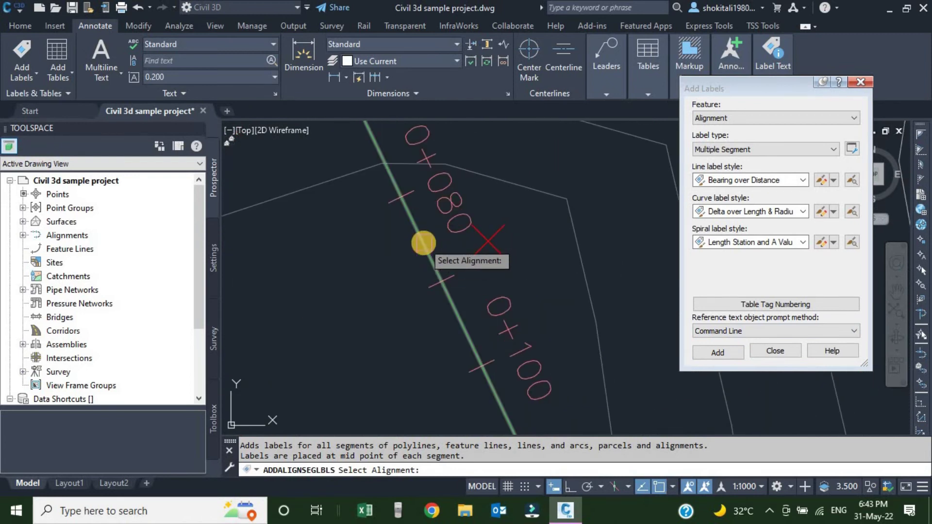
{"action": "left_click", "coordinate": [423, 242]}
- Label the segments of another alignment farther along the road with bearing over distance
{"action": "scroll", "coordinate": [461, 262], "scroll_direction": "up", "scroll_amount": 1}
{"action": "scroll", "coordinate": [429, 189], "scroll_direction": "down", "scroll_amount": 1}
{"action": "scroll", "coordinate": [439, 216], "scroll_direction": "up", "scroll_amount": 1}
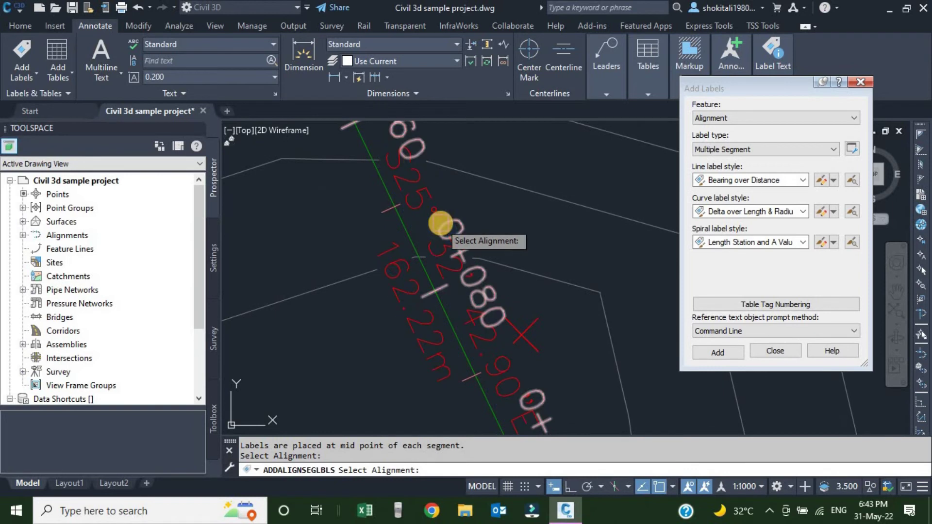
{"action": "scroll", "coordinate": [400, 282], "scroll_direction": "down", "scroll_amount": 5}
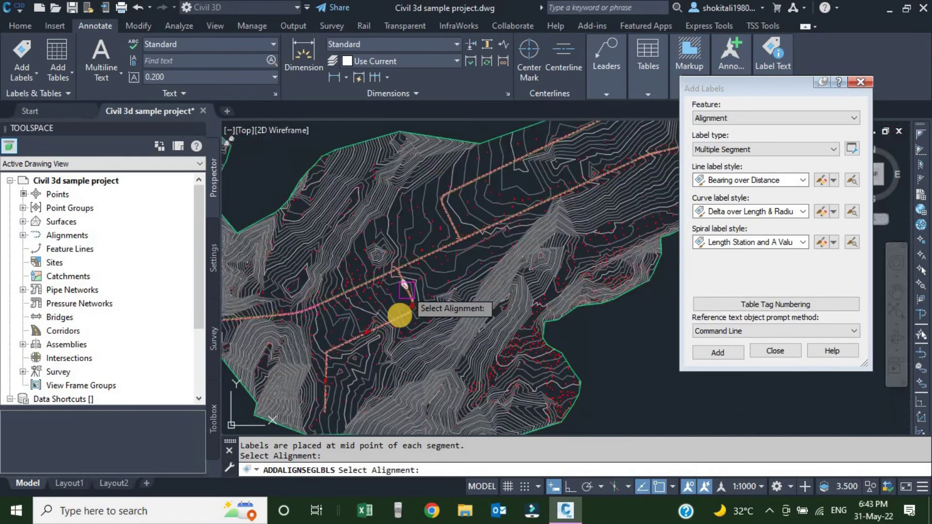
{"action": "scroll", "coordinate": [379, 315], "scroll_direction": "up", "scroll_amount": 2}
{"action": "scroll", "coordinate": [391, 306], "scroll_direction": "up", "scroll_amount": 2}
{"action": "scroll", "coordinate": [430, 266], "scroll_direction": "up", "scroll_amount": 3}
{"action": "scroll", "coordinate": [432, 257], "scroll_direction": "up", "scroll_amount": 2}
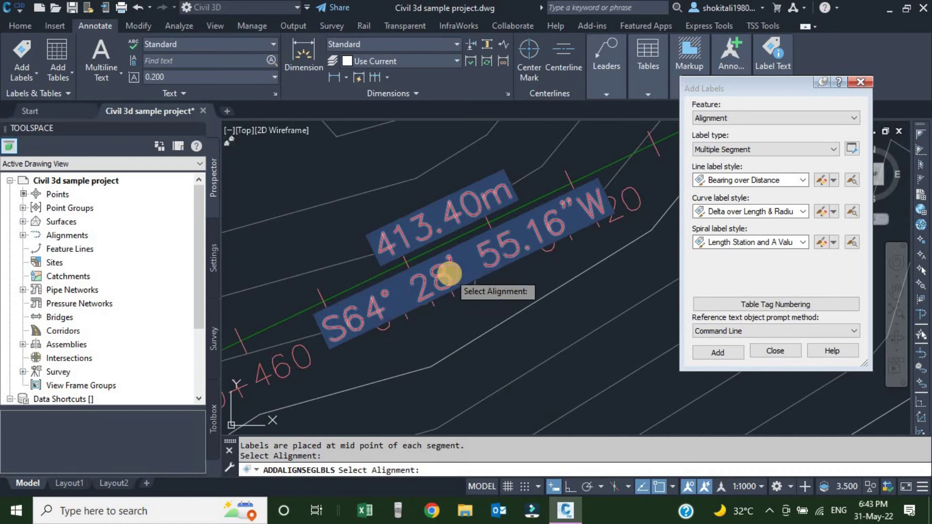
{"action": "scroll", "coordinate": [478, 247], "scroll_direction": "down", "scroll_amount": 3}
{"action": "scroll", "coordinate": [403, 322], "scroll_direction": "down", "scroll_amount": 2}
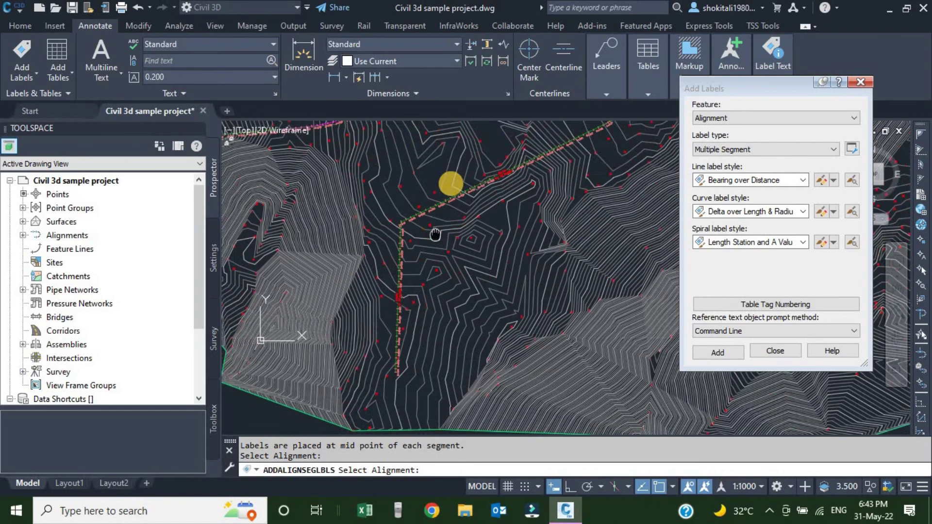
{"action": "scroll", "coordinate": [451, 185], "scroll_direction": "up", "scroll_amount": 1}
{"action": "scroll", "coordinate": [414, 254], "scroll_direction": "up", "scroll_amount": 3}
{"action": "scroll", "coordinate": [371, 246], "scroll_direction": "up", "scroll_amount": 2}
{"action": "scroll", "coordinate": [374, 252], "scroll_direction": "up", "scroll_amount": 1}
{"action": "scroll", "coordinate": [384, 281], "scroll_direction": "up", "scroll_amount": 2}
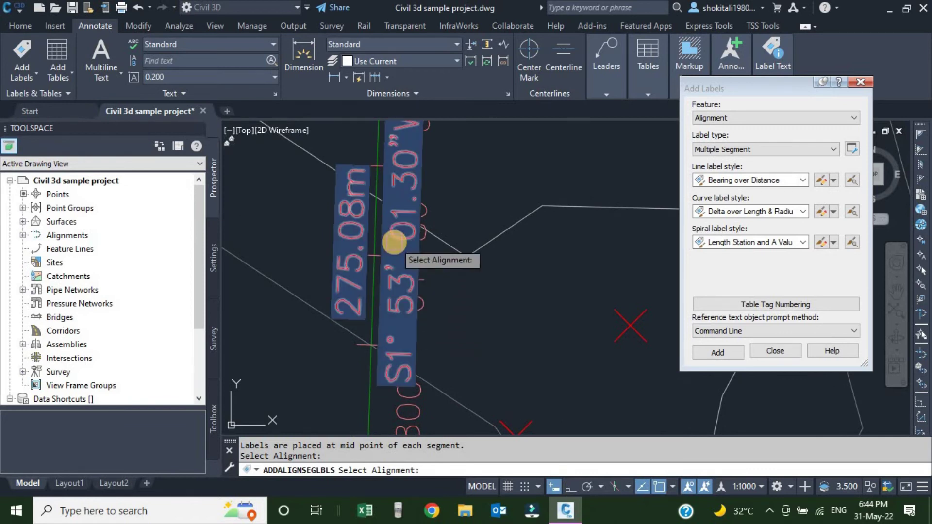
{"action": "scroll", "coordinate": [403, 261], "scroll_direction": "down", "scroll_amount": 5}
{"action": "mouse_move", "coordinate": [549, 185]}
{"action": "middle_mouse_down"}
{"action": "mouse_move", "coordinate": [581, 159]}
{"action": "mouse_move", "coordinate": [489, 336]}
{"action": "middle_mouse_up"}
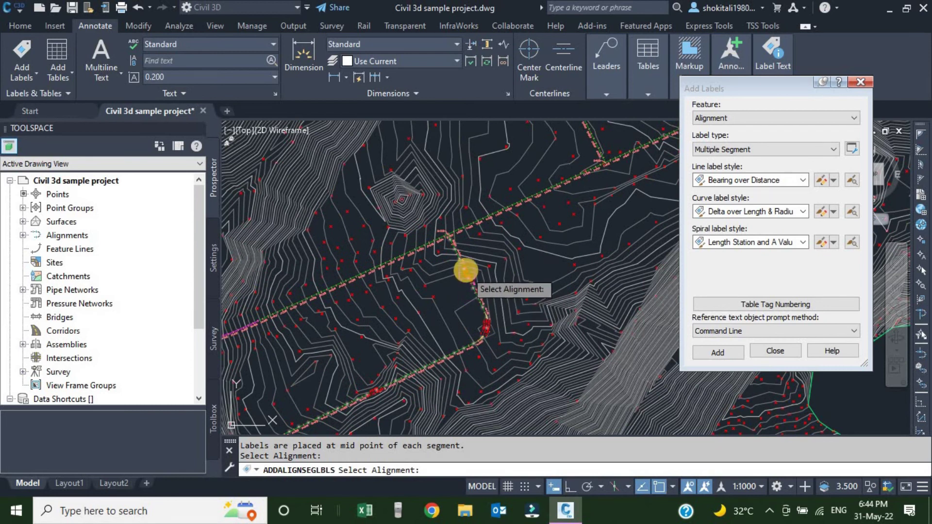
{"action": "scroll", "coordinate": [514, 214], "scroll_direction": "up", "scroll_amount": 2}
{"action": "scroll", "coordinate": [515, 214], "scroll_direction": "up", "scroll_amount": 2}
{"action": "scroll", "coordinate": [510, 210], "scroll_direction": "up", "scroll_amount": 2}
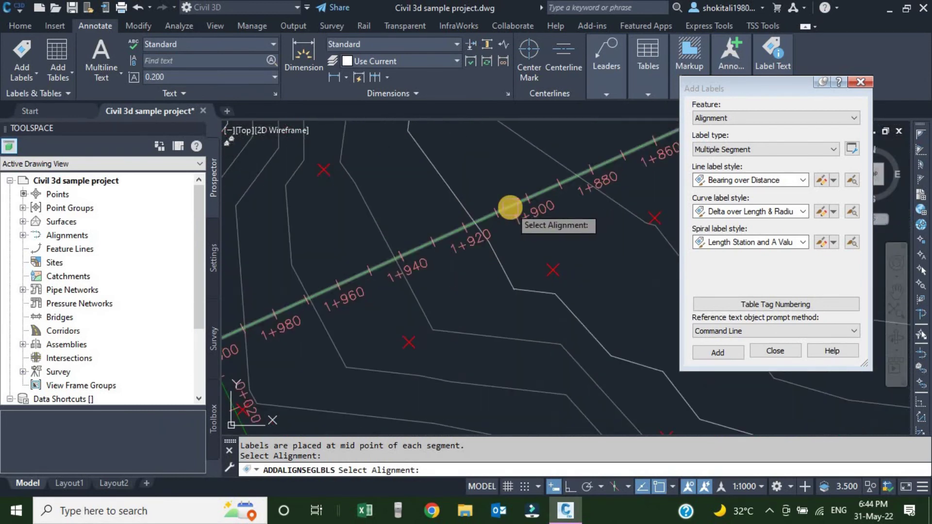
{"action": "left_click", "coordinate": [509, 208]}
- Close the Add Labels window and cancel the alignment-picking prompt
{"action": "scroll", "coordinate": [470, 246], "scroll_direction": "down", "scroll_amount": 5}
{"action": "scroll", "coordinate": [374, 282], "scroll_direction": "up", "scroll_amount": 2}
{"action": "scroll", "coordinate": [343, 312], "scroll_direction": "up", "scroll_amount": 1}
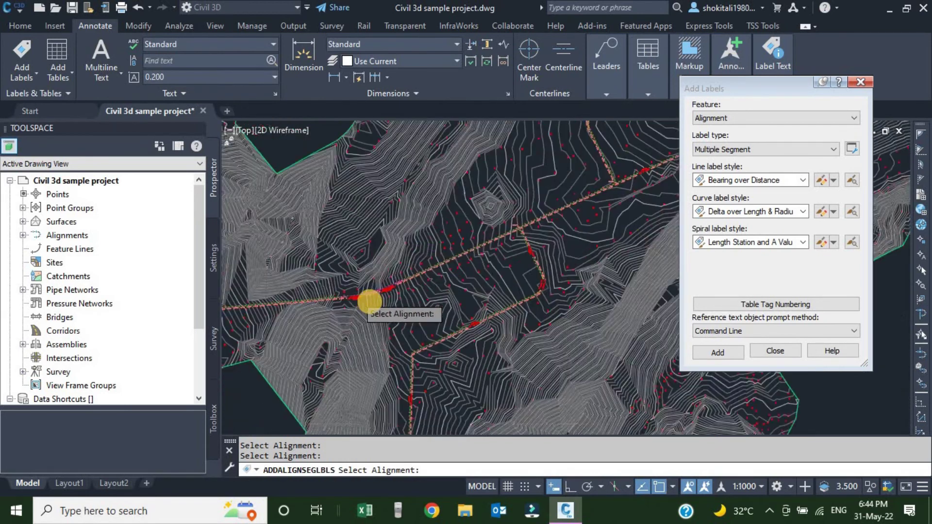
{"action": "scroll", "coordinate": [374, 297], "scroll_direction": "up", "scroll_amount": 2}
{"action": "scroll", "coordinate": [480, 279], "scroll_direction": "up", "scroll_amount": 1}
{"action": "scroll", "coordinate": [462, 277], "scroll_direction": "down", "scroll_amount": 5}
{"action": "scroll", "coordinate": [461, 272], "scroll_direction": "up", "scroll_amount": 2}
{"action": "scroll", "coordinate": [446, 291], "scroll_direction": "down", "scroll_amount": 2}
{"action": "scroll", "coordinate": [568, 241], "scroll_direction": "down", "scroll_amount": 3}
{"action": "scroll", "coordinate": [423, 273], "scroll_direction": "up", "scroll_amount": 2}
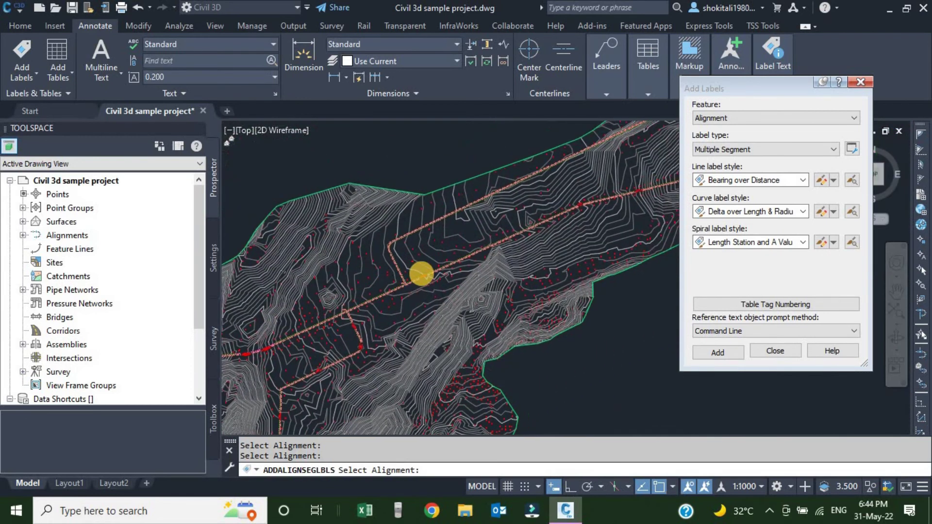
{"action": "scroll", "coordinate": [421, 273], "scroll_direction": "up", "scroll_amount": 1}
{"action": "scroll", "coordinate": [421, 273], "scroll_direction": "up", "scroll_amount": 1}
{"action": "scroll", "coordinate": [533, 274], "scroll_direction": "down", "scroll_amount": 2}
{"action": "scroll", "coordinate": [495, 242], "scroll_direction": "up", "scroll_amount": 2}
{"action": "scroll", "coordinate": [495, 243], "scroll_direction": "down", "scroll_amount": 1}
{"action": "scroll", "coordinate": [534, 243], "scroll_direction": "down", "scroll_amount": 3}
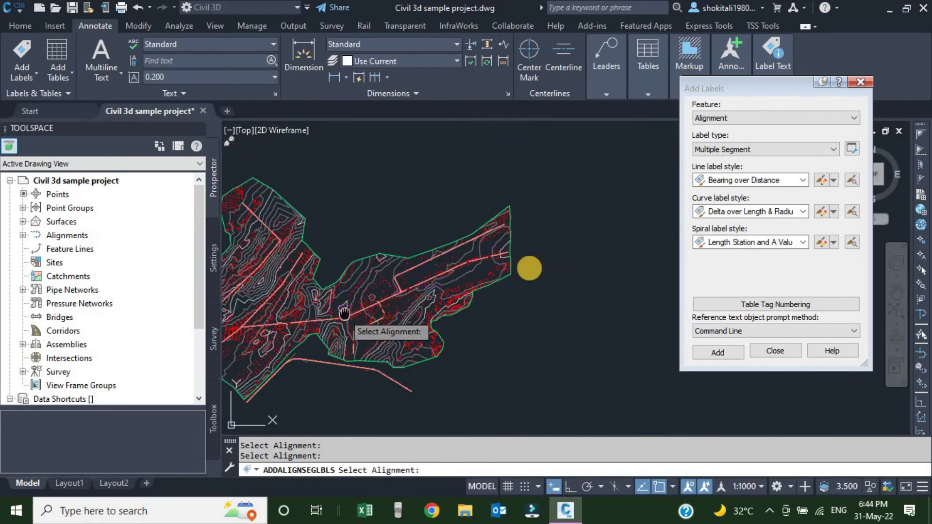
{"action": "scroll", "coordinate": [479, 275], "scroll_direction": "up", "scroll_amount": 1}
{"action": "scroll", "coordinate": [329, 354], "scroll_direction": "up", "scroll_amount": 3}
{"action": "scroll", "coordinate": [316, 368], "scroll_direction": "up", "scroll_amount": 2}
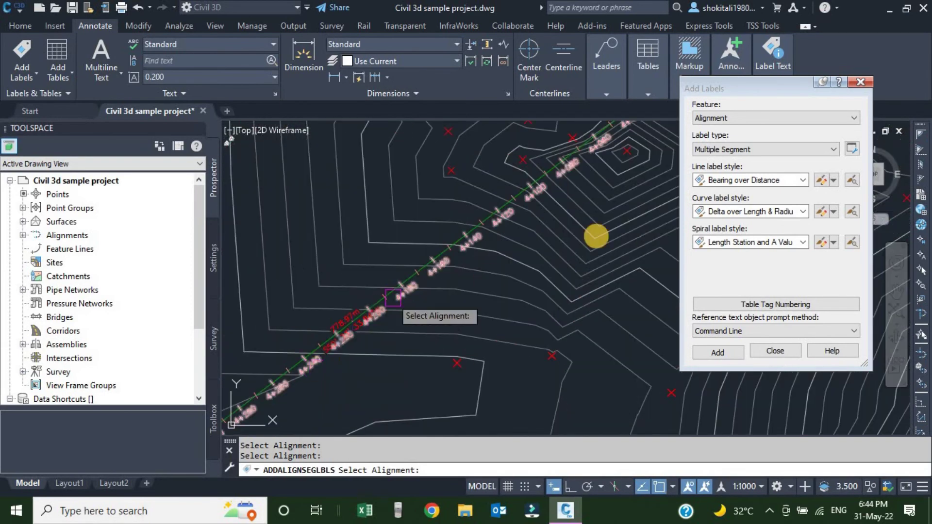
{"action": "left_click", "coordinate": [704, 154]}
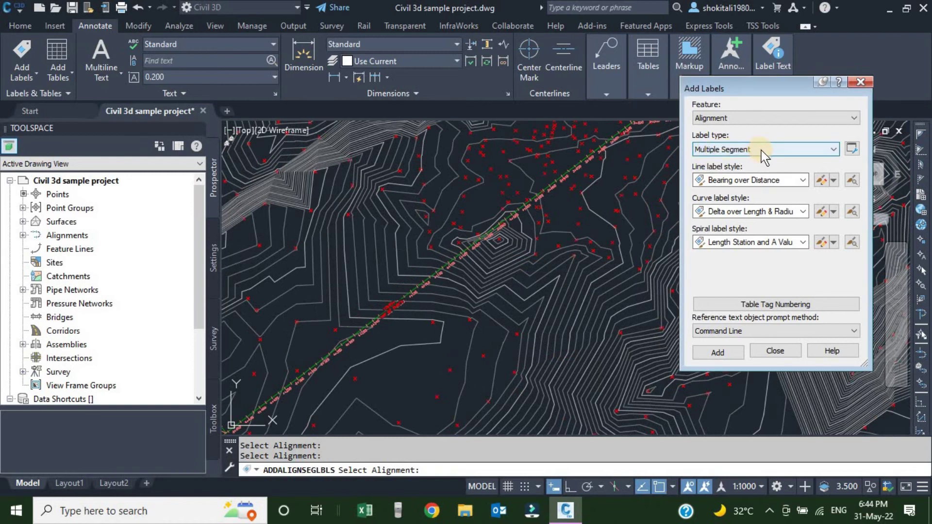
{"action": "left_click", "coordinate": [860, 78]}
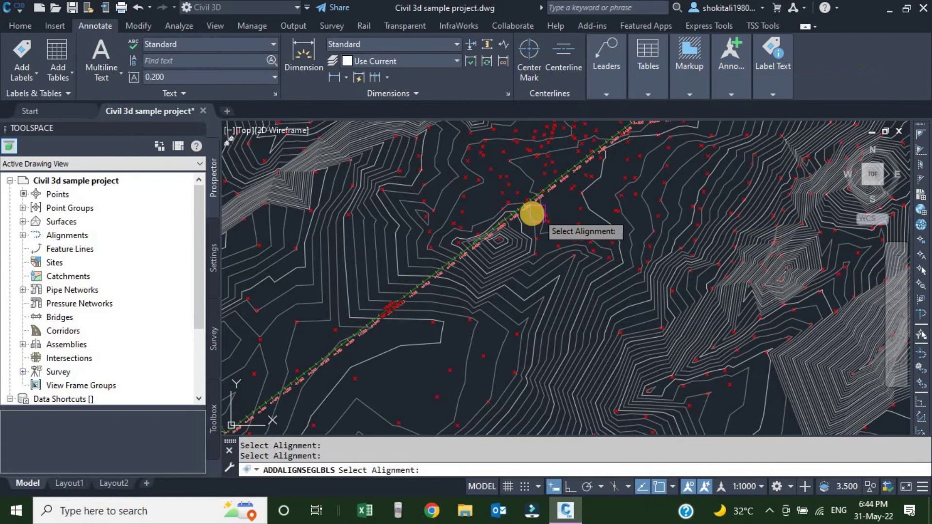
{"action": "key", "text": "Escape"}
{"action": "scroll", "coordinate": [412, 286], "scroll_direction": "down", "scroll_amount": 5}
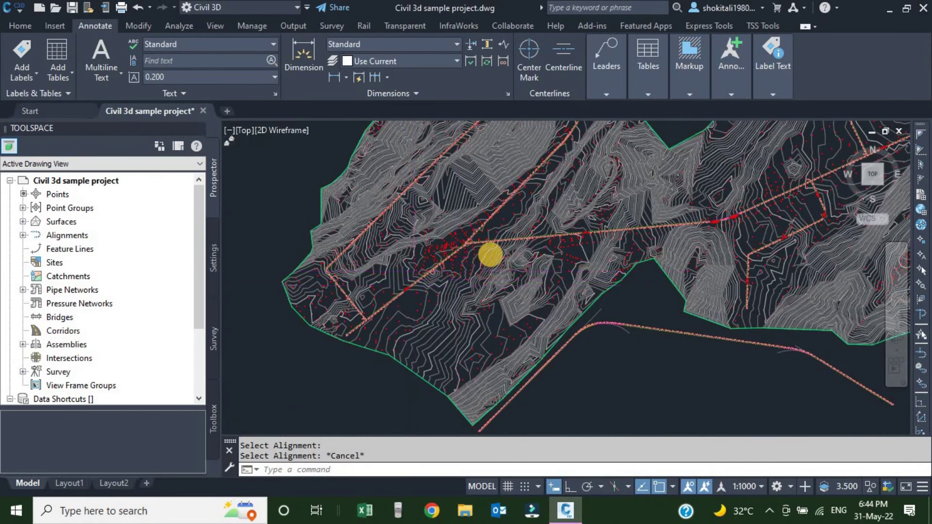
- Start an alignment line table that includes the Alignment line: Bearing over Distance labels
{"action": "scroll", "coordinate": [485, 252], "scroll_direction": "up", "scroll_amount": 2}
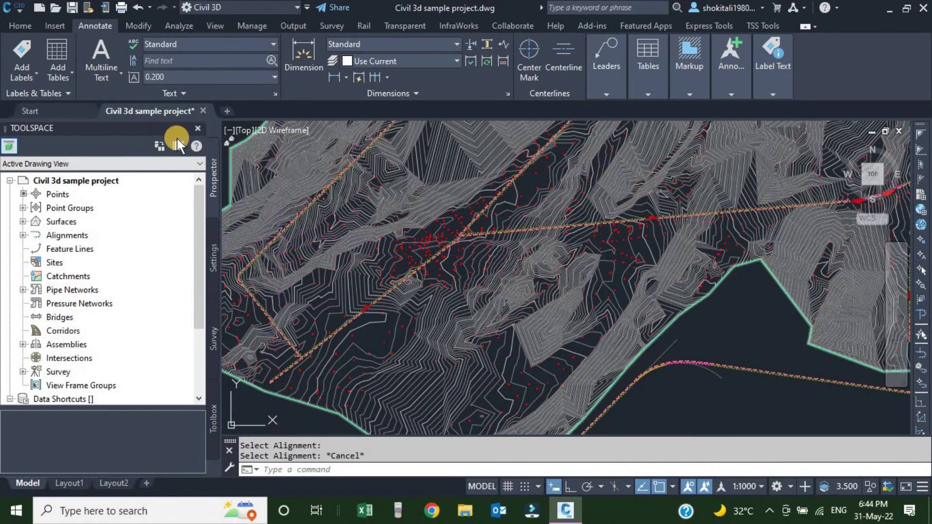
{"action": "left_click", "coordinate": [59, 51]}
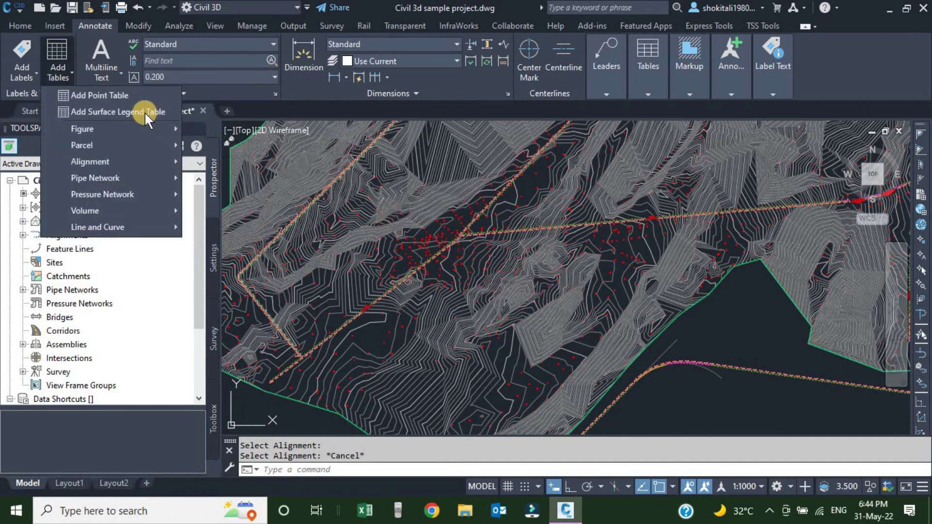
{"action": "left_click", "coordinate": [51, 68]}
{"action": "left_click", "coordinate": [54, 55]}
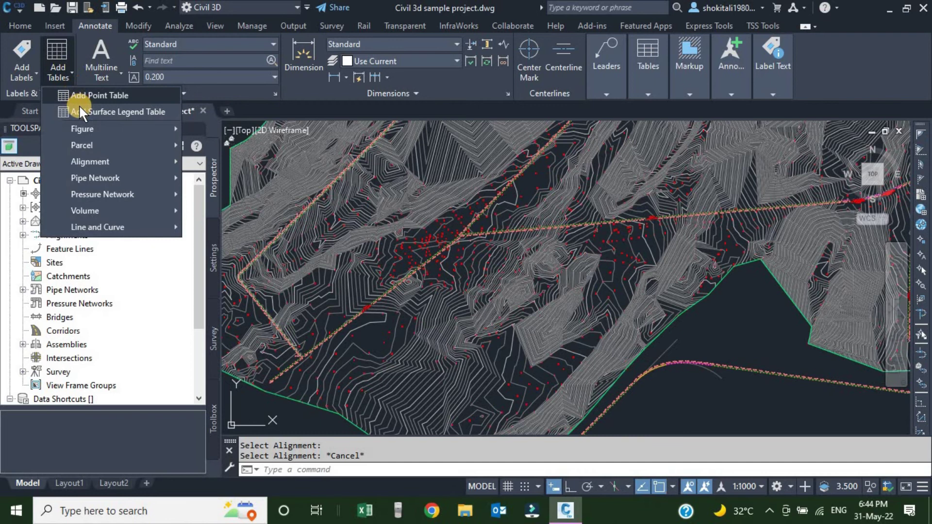
{"action": "mouse_move", "coordinate": [90, 162]}
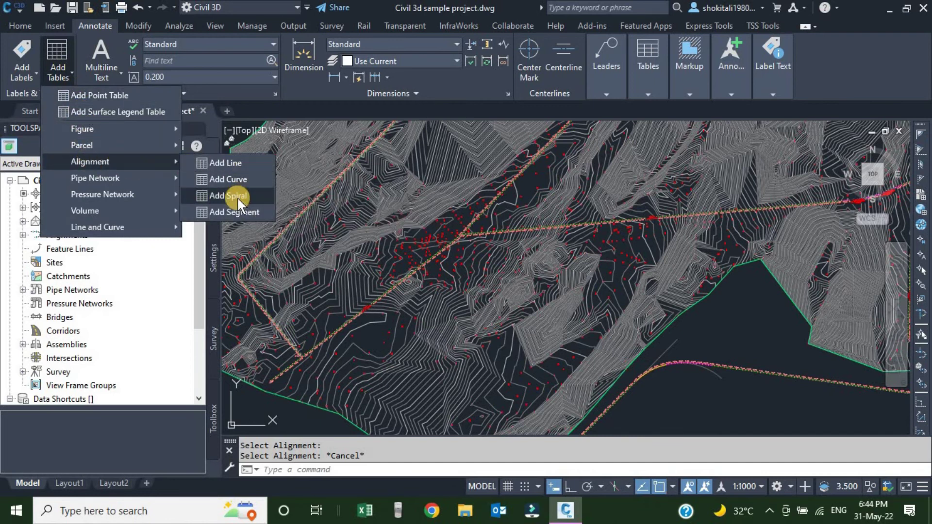
{"action": "left_click", "coordinate": [228, 162]}
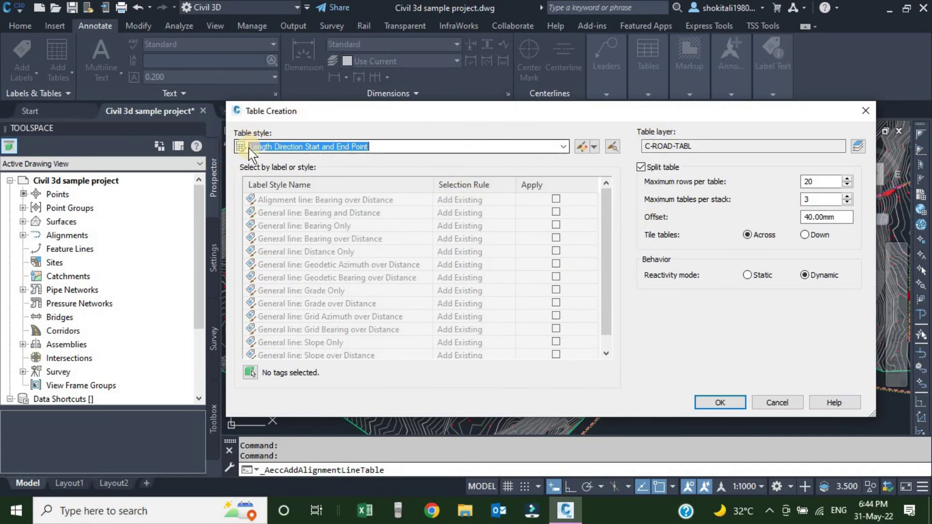
{"action": "left_click", "coordinate": [563, 147]}
{"action": "left_click", "coordinate": [593, 147]}
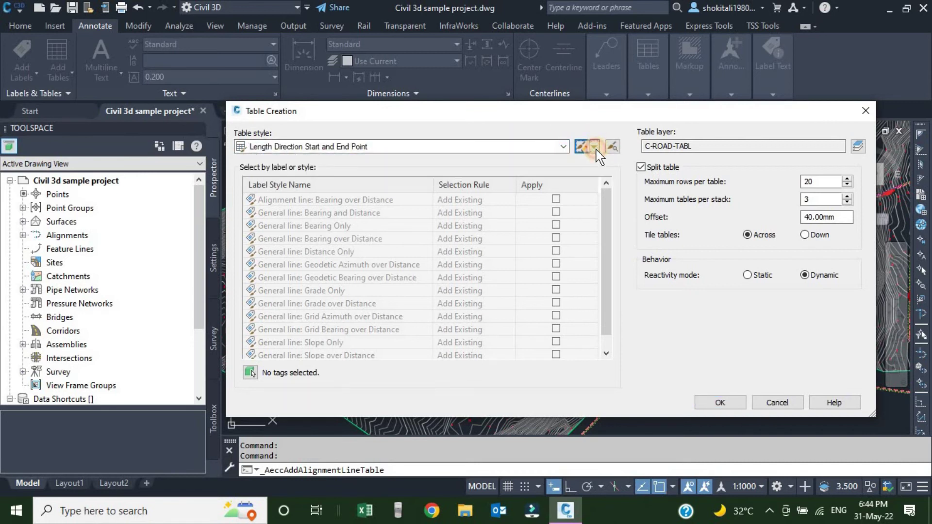
{"action": "left_click", "coordinate": [509, 121]}
{"action": "left_click", "coordinate": [555, 199]}
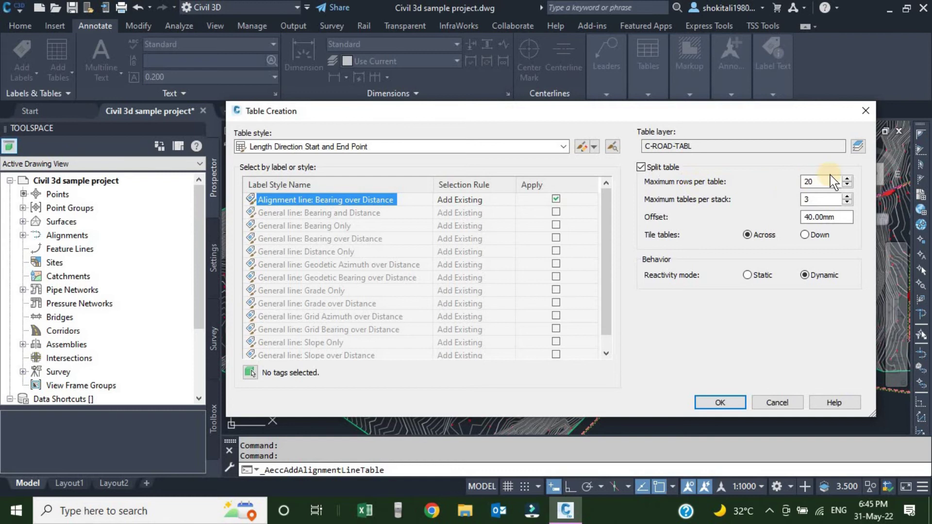
- Keep the split tables tiled across and place the line table's upper-left corner in open space
{"action": "left_click", "coordinate": [808, 182]}
{"action": "left_click", "coordinate": [804, 274]}
{"action": "left_click", "coordinate": [725, 401]}
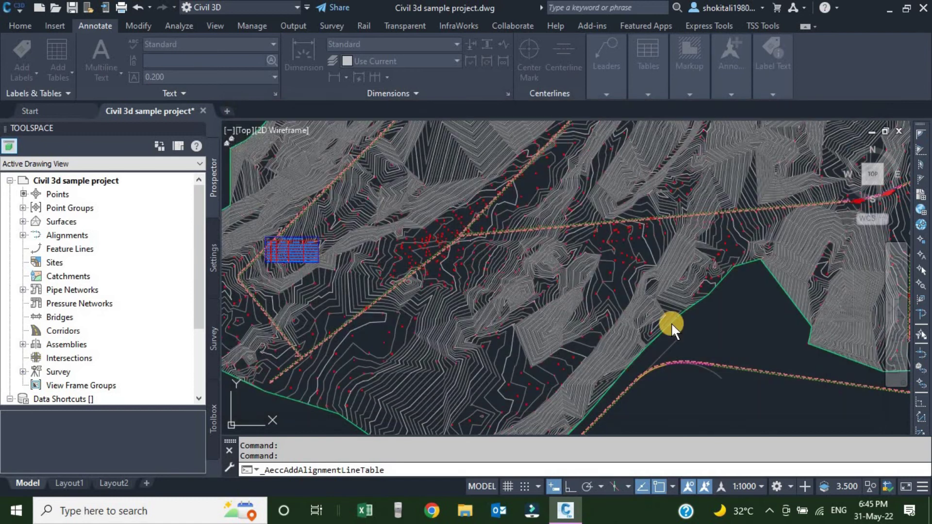
{"action": "scroll", "coordinate": [689, 291], "scroll_direction": "up", "scroll_amount": 2}
{"action": "scroll", "coordinate": [630, 231], "scroll_direction": "up", "scroll_amount": 2}
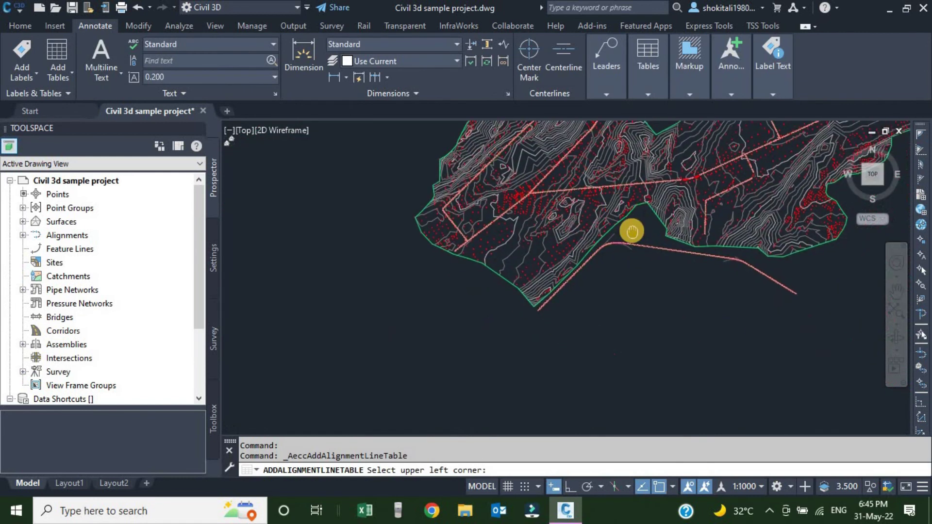
{"action": "scroll", "coordinate": [583, 204], "scroll_direction": "up", "scroll_amount": 3}
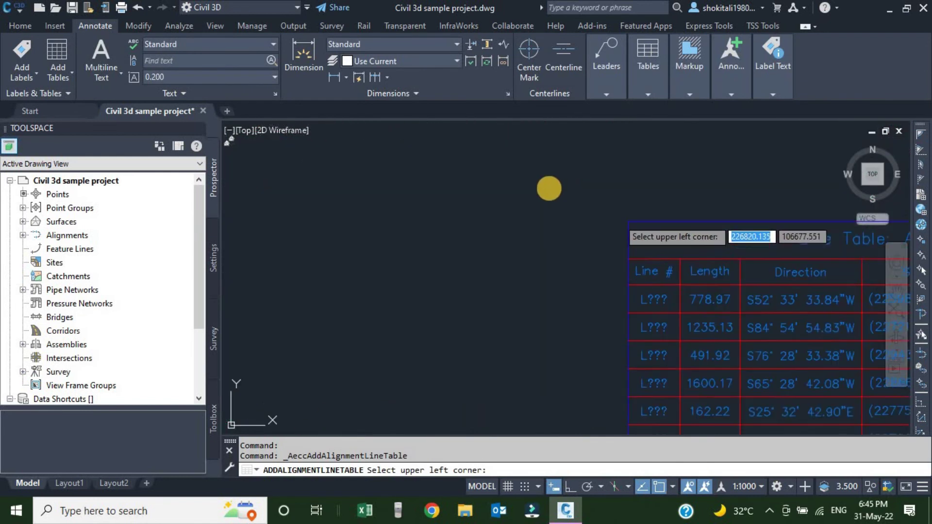
{"action": "left_click", "coordinate": [408, 159]}
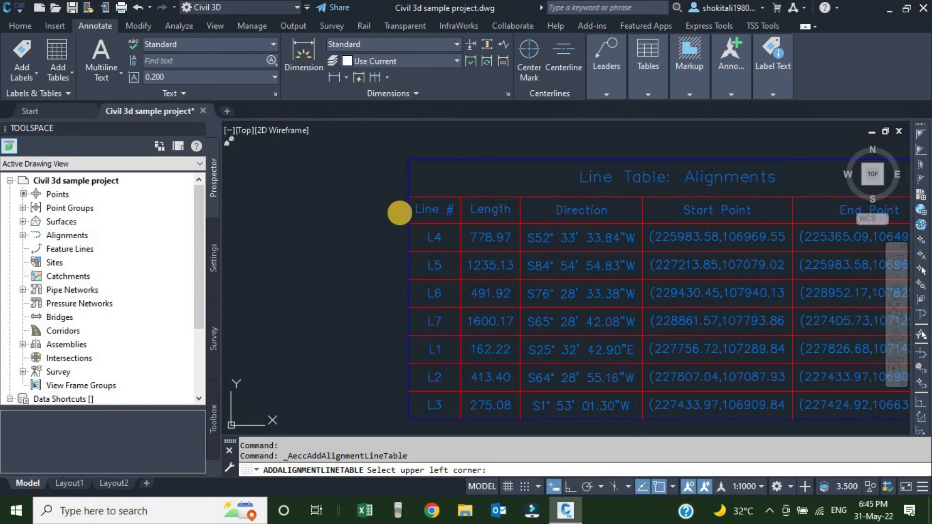
{"action": "scroll", "coordinate": [395, 242], "scroll_direction": "down", "scroll_amount": 5}
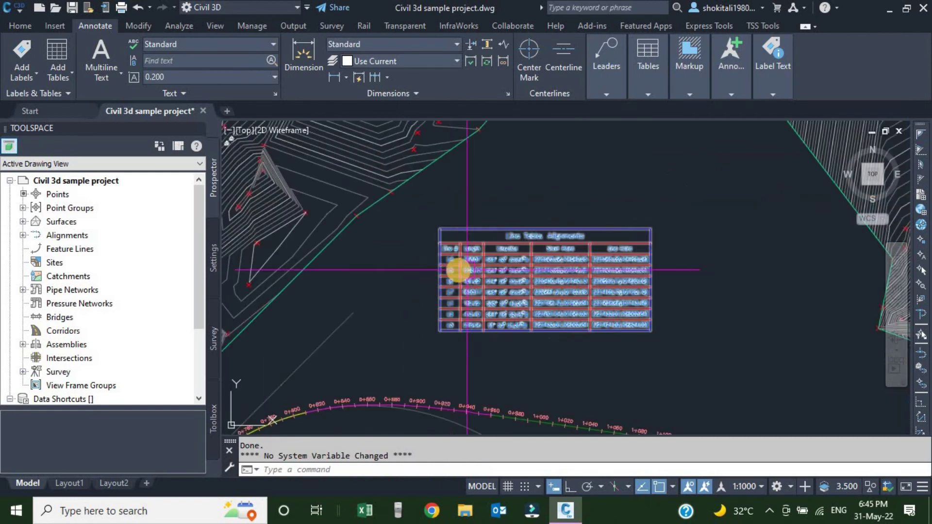
{"action": "scroll", "coordinate": [396, 247], "scroll_direction": "up", "scroll_amount": 5}
{"action": "scroll", "coordinate": [451, 219], "scroll_direction": "up", "scroll_amount": 1}
{"action": "scroll", "coordinate": [483, 233], "scroll_direction": "down", "scroll_amount": 2}
{"action": "scroll", "coordinate": [558, 223], "scroll_direction": "up", "scroll_amount": 1}
{"action": "scroll", "coordinate": [511, 214], "scroll_direction": "down", "scroll_amount": 1}
{"action": "scroll", "coordinate": [535, 199], "scroll_direction": "down", "scroll_amount": 1}
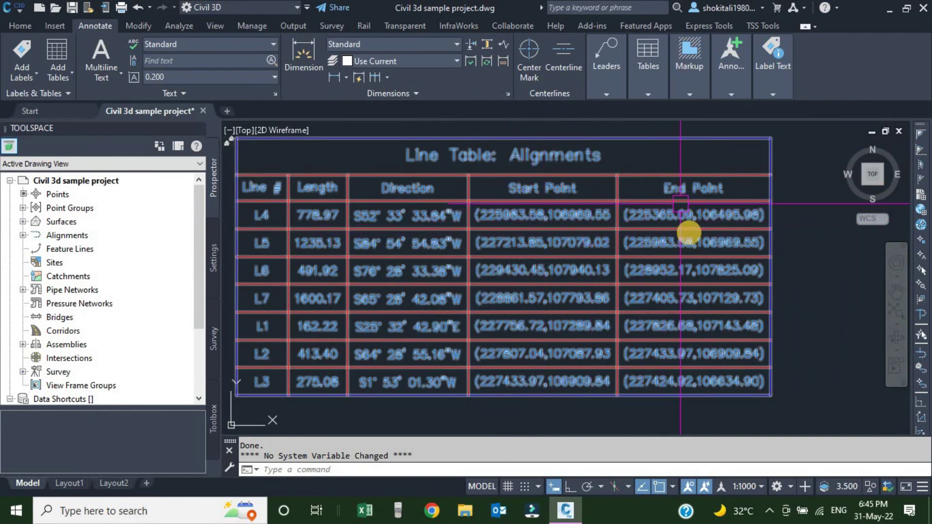
{"action": "scroll", "coordinate": [684, 262], "scroll_direction": "down", "scroll_amount": 6}
{"action": "scroll", "coordinate": [641, 291], "scroll_direction": "down", "scroll_amount": 3}
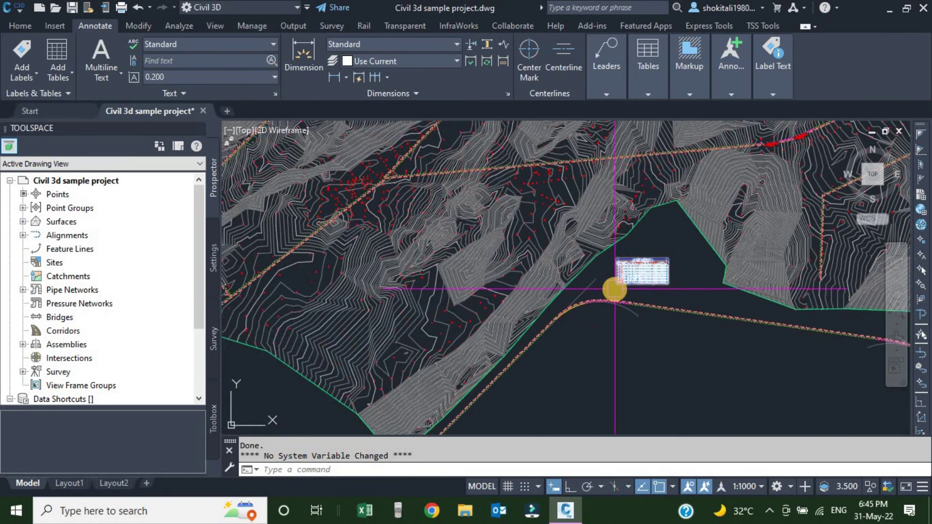
{"action": "scroll", "coordinate": [728, 223], "scroll_direction": "down", "scroll_amount": 3}
{"action": "middle_click_drag", "start_coordinate": [748, 208], "coordinate": [601, 260]}
{"action": "scroll", "coordinate": [614, 176], "scroll_direction": "up", "scroll_amount": 1}
{"action": "scroll", "coordinate": [597, 218], "scroll_direction": "up", "scroll_amount": 4}
{"action": "scroll", "coordinate": [592, 252], "scroll_direction": "up", "scroll_amount": 2}
{"action": "scroll", "coordinate": [583, 298], "scroll_direction": "up", "scroll_amount": 2}
{"action": "middle_click_drag", "start_coordinate": [582, 298], "coordinate": [651, 245]}
{"action": "scroll", "coordinate": [645, 266], "scroll_direction": "up", "scroll_amount": 5}
{"action": "scroll", "coordinate": [657, 264], "scroll_direction": "up", "scroll_amount": 2}
{"action": "scroll", "coordinate": [641, 267], "scroll_direction": "down", "scroll_amount": 3}
{"action": "scroll", "coordinate": [641, 266], "scroll_direction": "up", "scroll_amount": 3}
{"action": "scroll", "coordinate": [640, 237], "scroll_direction": "down", "scroll_amount": 1}
{"action": "scroll", "coordinate": [629, 222], "scroll_direction": "down", "scroll_amount": 3}
{"action": "scroll", "coordinate": [637, 240], "scroll_direction": "up", "scroll_amount": 4}
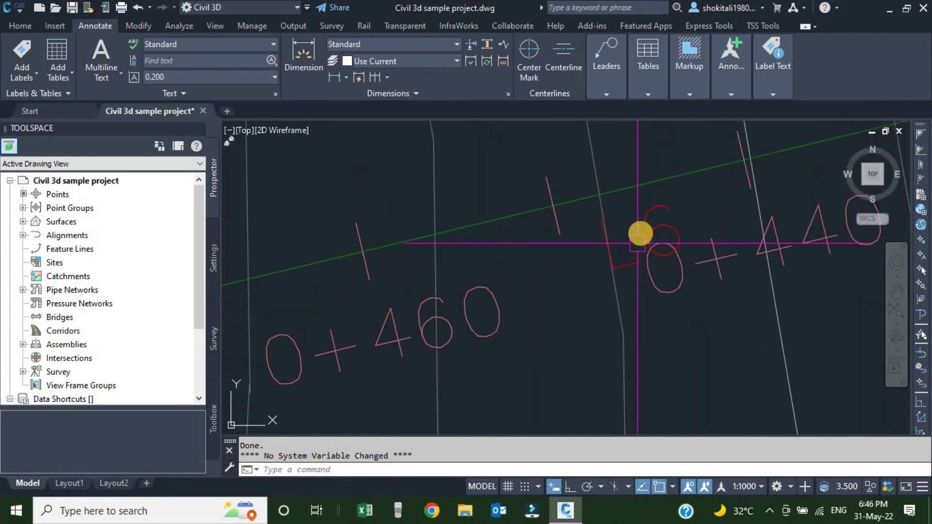
{"action": "scroll", "coordinate": [648, 223], "scroll_direction": "up", "scroll_amount": 2}
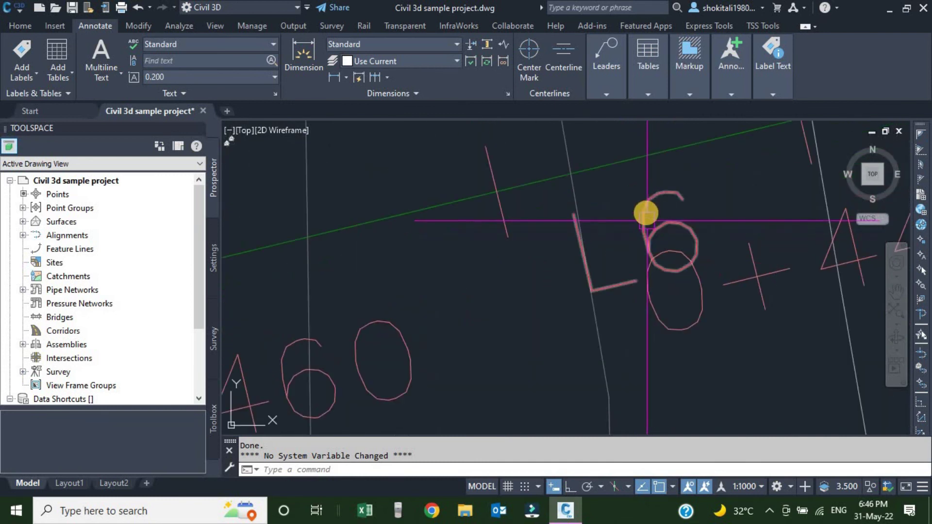
{"action": "scroll", "coordinate": [667, 240], "scroll_direction": "down", "scroll_amount": 4}
{"action": "scroll", "coordinate": [672, 250], "scroll_direction": "down", "scroll_amount": 2}
{"action": "scroll", "coordinate": [593, 275], "scroll_direction": "up", "scroll_amount": 3}
{"action": "scroll", "coordinate": [548, 266], "scroll_direction": "up", "scroll_amount": 2}
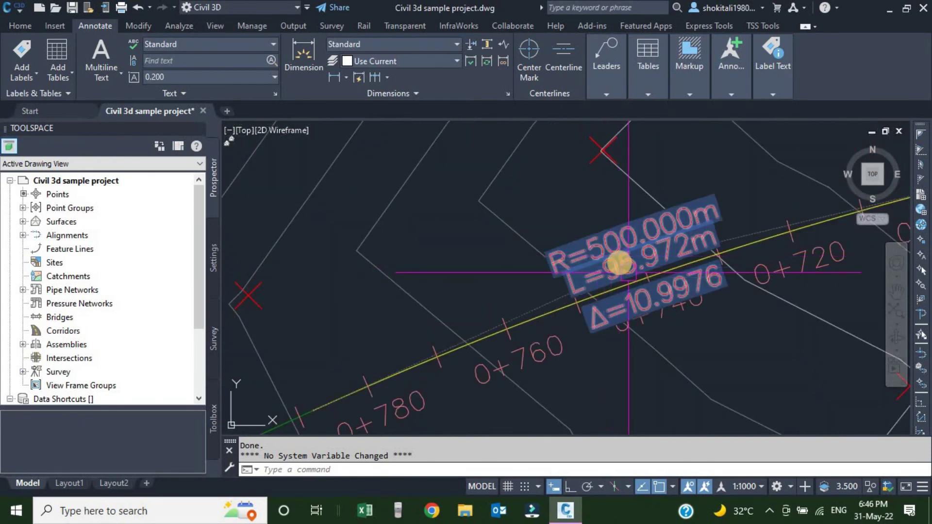
{"action": "scroll", "coordinate": [660, 260], "scroll_direction": "down", "scroll_amount": 4}
{"action": "scroll", "coordinate": [667, 261], "scroll_direction": "up", "scroll_amount": 3}
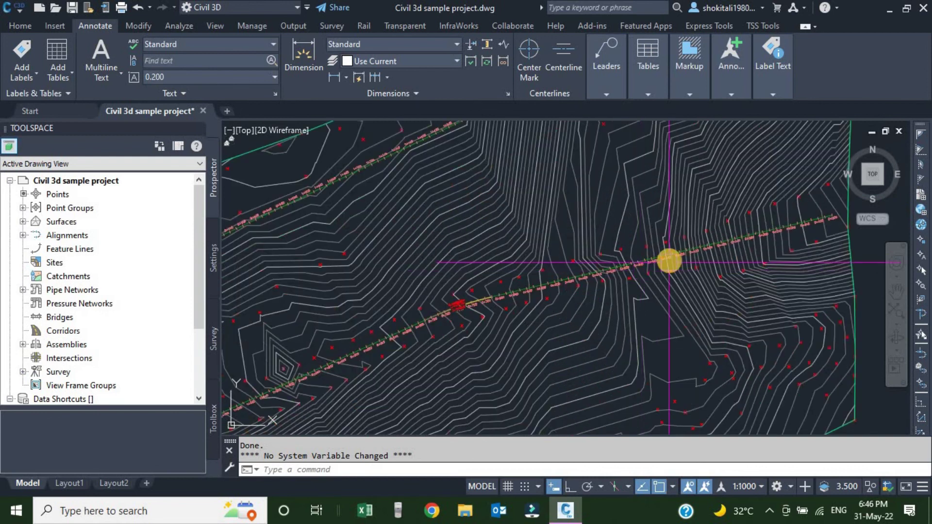
{"action": "scroll", "coordinate": [629, 244], "scroll_direction": "up", "scroll_amount": 2}
{"action": "scroll", "coordinate": [630, 244], "scroll_direction": "up", "scroll_amount": 4}
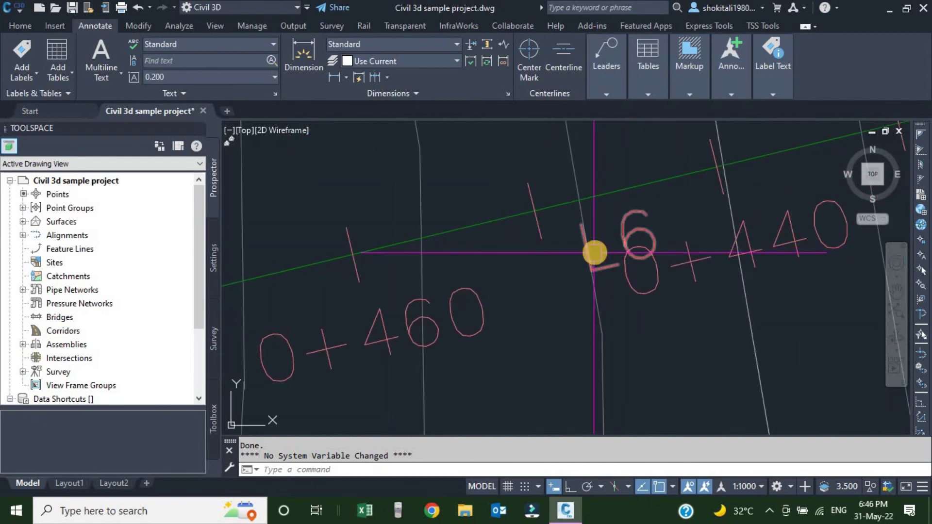
{"action": "scroll", "coordinate": [631, 240], "scroll_direction": "down", "scroll_amount": 3}
{"action": "scroll", "coordinate": [657, 250], "scroll_direction": "down", "scroll_amount": 2}
{"action": "scroll", "coordinate": [588, 286], "scroll_direction": "down", "scroll_amount": 2}
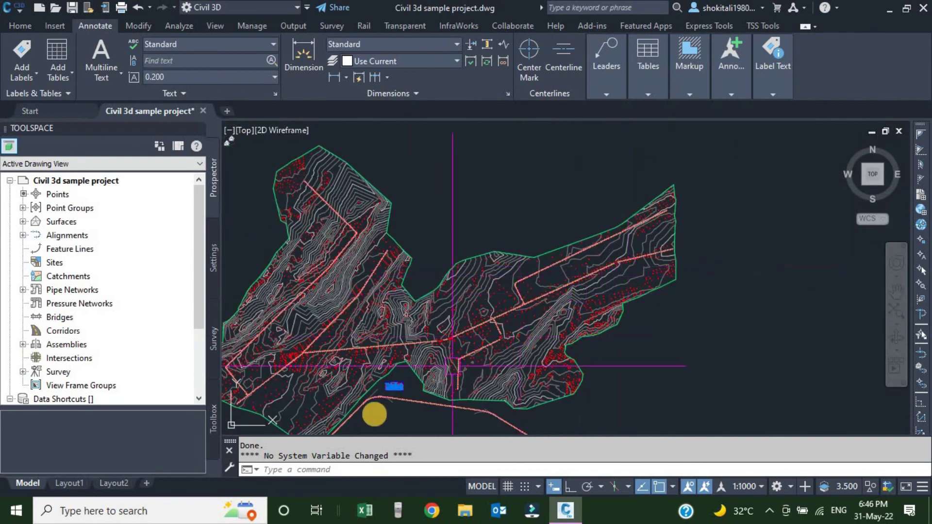
{"action": "scroll", "coordinate": [374, 415], "scroll_direction": "up", "scroll_amount": 2}
{"action": "scroll", "coordinate": [369, 402], "scroll_direction": "up", "scroll_amount": 3}
{"action": "scroll", "coordinate": [323, 371], "scroll_direction": "up", "scroll_amount": 2}
{"action": "scroll", "coordinate": [375, 329], "scroll_direction": "up", "scroll_amount": 2}
{"action": "scroll", "coordinate": [371, 301], "scroll_direction": "up", "scroll_amount": 1}
{"action": "scroll", "coordinate": [388, 268], "scroll_direction": "down", "scroll_amount": 1}
{"action": "scroll", "coordinate": [331, 287], "scroll_direction": "up", "scroll_amount": 1}
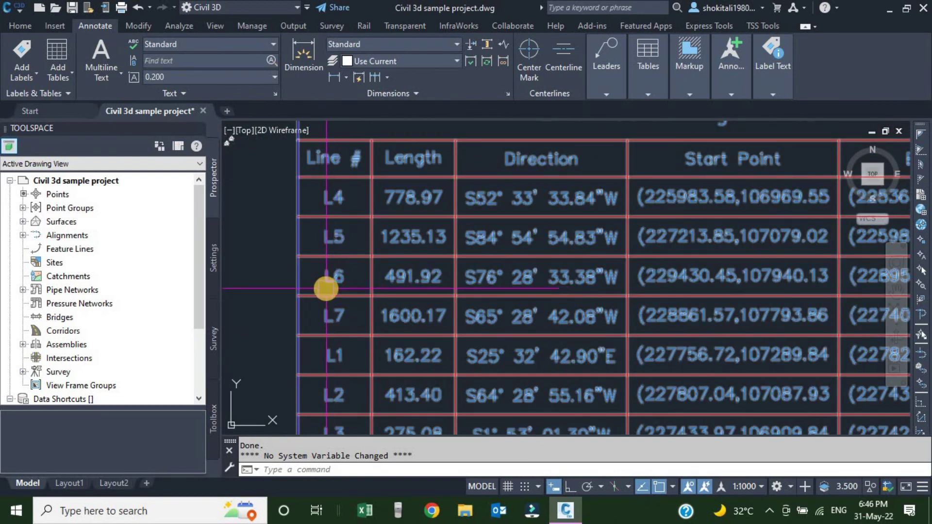
{"action": "scroll", "coordinate": [326, 289], "scroll_direction": "down", "scroll_amount": 2}
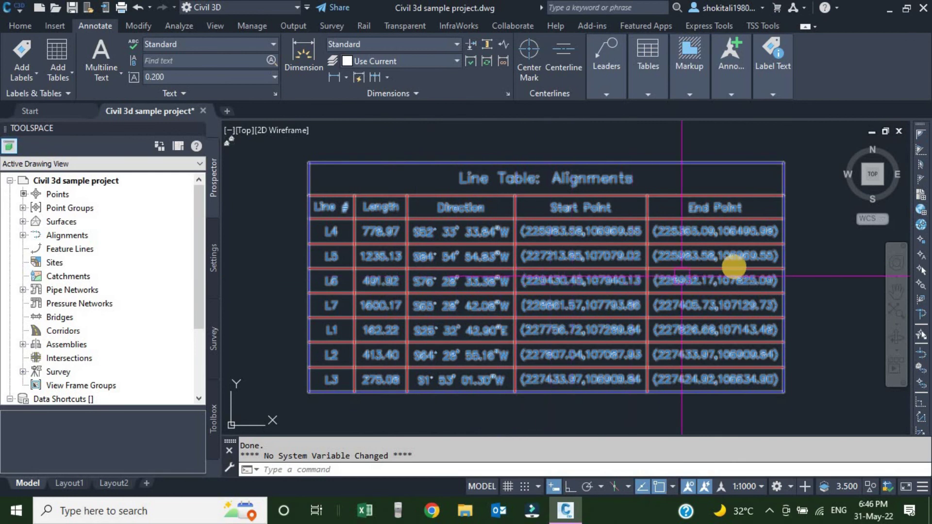
{"action": "scroll", "coordinate": [631, 267], "scroll_direction": "down", "scroll_amount": 4}
{"action": "scroll", "coordinate": [457, 229], "scroll_direction": "down", "scroll_amount": 2}
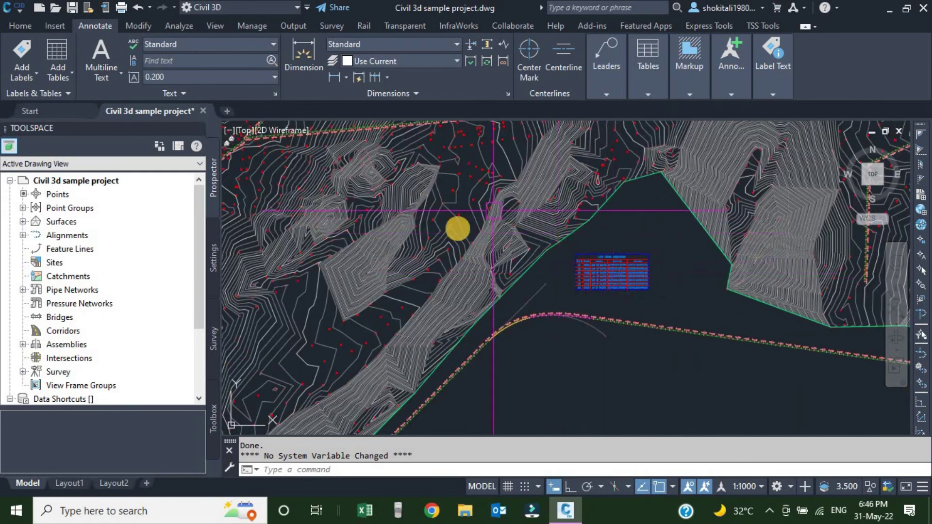
{"action": "scroll", "coordinate": [555, 183], "scroll_direction": "down", "scroll_amount": 2}
{"action": "scroll", "coordinate": [463, 216], "scroll_direction": "up", "scroll_amount": 1}
{"action": "scroll", "coordinate": [561, 266], "scroll_direction": "up", "scroll_amount": 2}
{"action": "scroll", "coordinate": [349, 296], "scroll_direction": "up", "scroll_amount": 2}
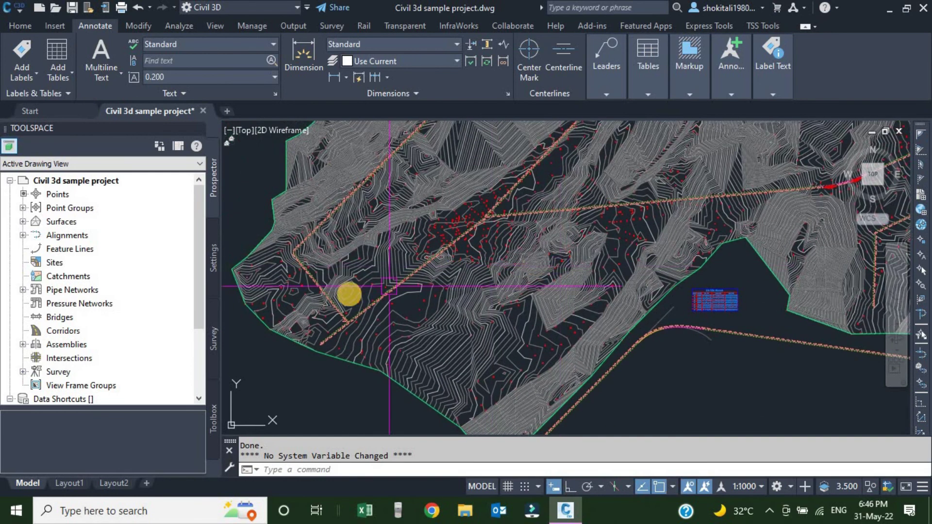
{"action": "scroll", "coordinate": [509, 270], "scroll_direction": "up", "scroll_amount": 2}
{"action": "scroll", "coordinate": [654, 167], "scroll_direction": "up", "scroll_amount": 2}
{"action": "scroll", "coordinate": [631, 247], "scroll_direction": "down", "scroll_amount": 1}
{"action": "scroll", "coordinate": [516, 270], "scroll_direction": "down", "scroll_amount": 2}
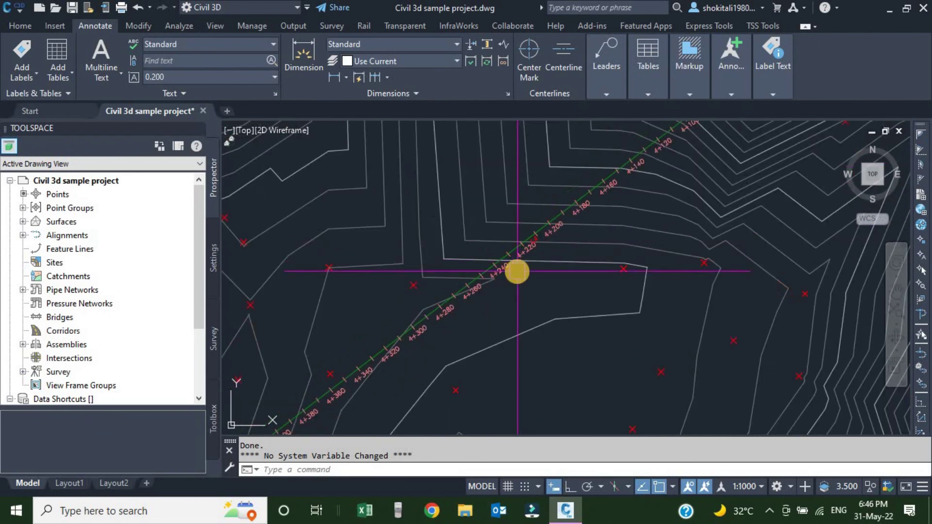
{"action": "scroll", "coordinate": [718, 295], "scroll_direction": "down", "scroll_amount": 2}
{"action": "mouse_move", "coordinate": [717, 296]}
{"action": "middle_mouse_down"}
{"action": "mouse_move", "coordinate": [431, 277]}
{"action": "mouse_move", "coordinate": [516, 233]}
{"action": "middle_mouse_up"}
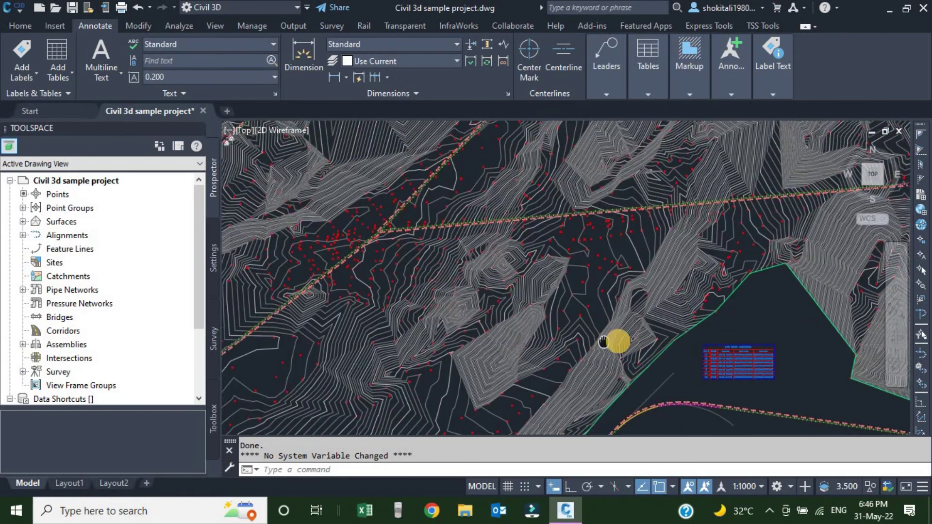
{"action": "scroll", "coordinate": [616, 339], "scroll_direction": "down", "scroll_amount": 2}
{"action": "scroll", "coordinate": [735, 324], "scroll_direction": "up", "scroll_amount": 2}
{"action": "scroll", "coordinate": [562, 270], "scroll_direction": "up", "scroll_amount": 2}
{"action": "scroll", "coordinate": [576, 260], "scroll_direction": "up", "scroll_amount": 2}
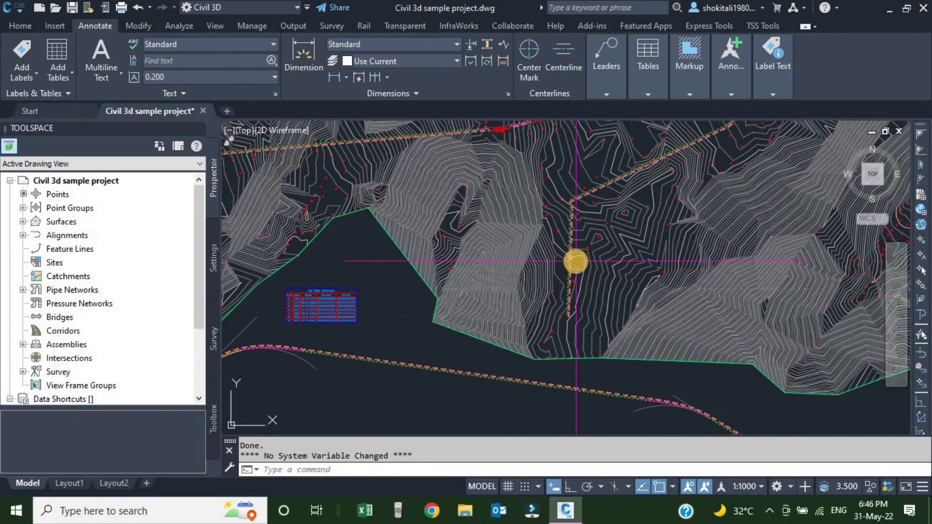
{"action": "scroll", "coordinate": [551, 243], "scroll_direction": "up", "scroll_amount": 3}
{"action": "scroll", "coordinate": [551, 245], "scroll_direction": "up", "scroll_amount": 2}
{"action": "scroll", "coordinate": [551, 245], "scroll_direction": "down", "scroll_amount": 3}
{"action": "scroll", "coordinate": [558, 256], "scroll_direction": "up", "scroll_amount": 2}
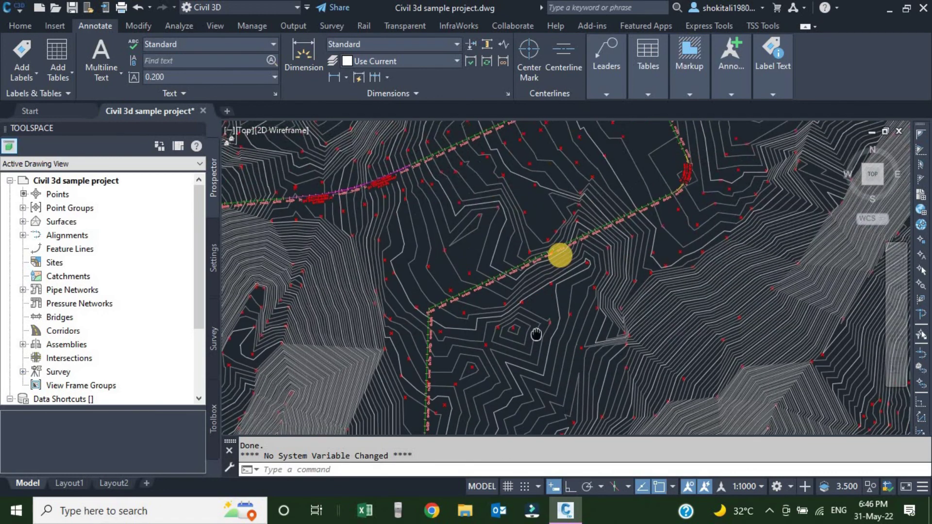
{"action": "scroll", "coordinate": [502, 279], "scroll_direction": "up", "scroll_amount": 2}
{"action": "scroll", "coordinate": [534, 262], "scroll_direction": "up", "scroll_amount": 2}
{"action": "scroll", "coordinate": [534, 261], "scroll_direction": "down", "scroll_amount": 3}
{"action": "scroll", "coordinate": [584, 264], "scroll_direction": "up", "scroll_amount": 2}
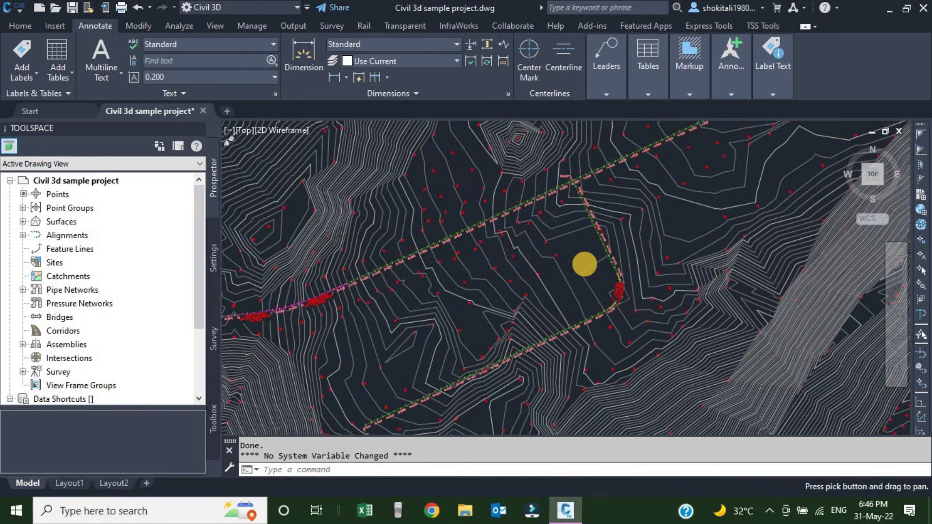
{"action": "scroll", "coordinate": [624, 177], "scroll_direction": "up", "scroll_amount": 3}
{"action": "middle_click_drag", "start_coordinate": [624, 176], "coordinate": [595, 270]}
{"action": "scroll", "coordinate": [582, 266], "scroll_direction": "down", "scroll_amount": 1}
{"action": "scroll", "coordinate": [547, 262], "scroll_direction": "up", "scroll_amount": 1}
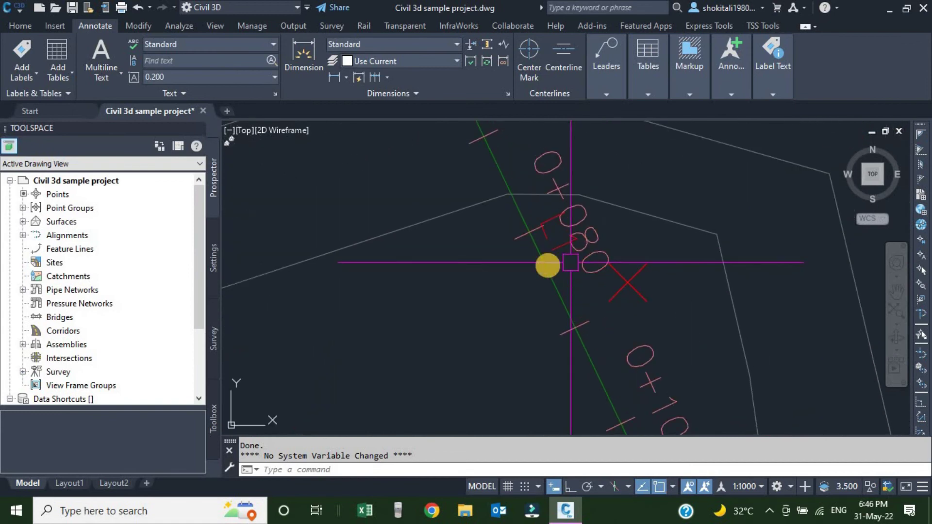
{"action": "scroll", "coordinate": [546, 271], "scroll_direction": "down", "scroll_amount": 3}
{"action": "scroll", "coordinate": [545, 294], "scroll_direction": "down", "scroll_amount": 2}
{"action": "scroll", "coordinate": [545, 295], "scroll_direction": "down", "scroll_amount": 4}
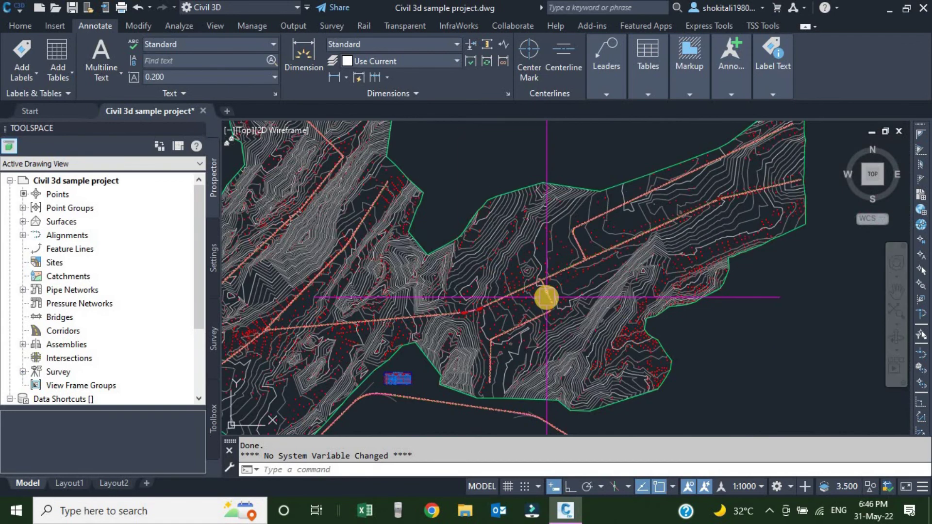
{"action": "scroll", "coordinate": [524, 317], "scroll_direction": "up", "scroll_amount": 3}
{"action": "scroll", "coordinate": [578, 304], "scroll_direction": "up", "scroll_amount": 2}
{"action": "scroll", "coordinate": [648, 276], "scroll_direction": "up", "scroll_amount": 2}
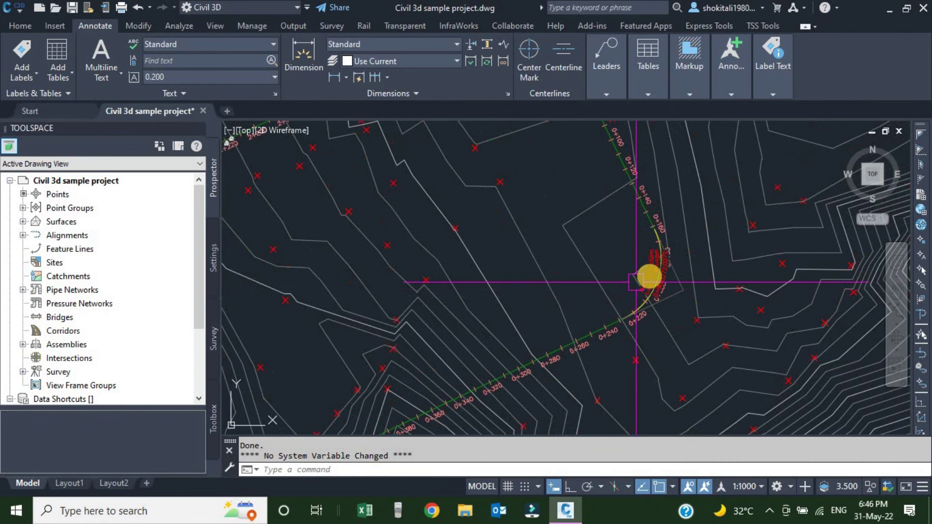
{"action": "scroll", "coordinate": [649, 276], "scroll_direction": "up", "scroll_amount": 3}
{"action": "mouse_move", "coordinate": [101, 127]}
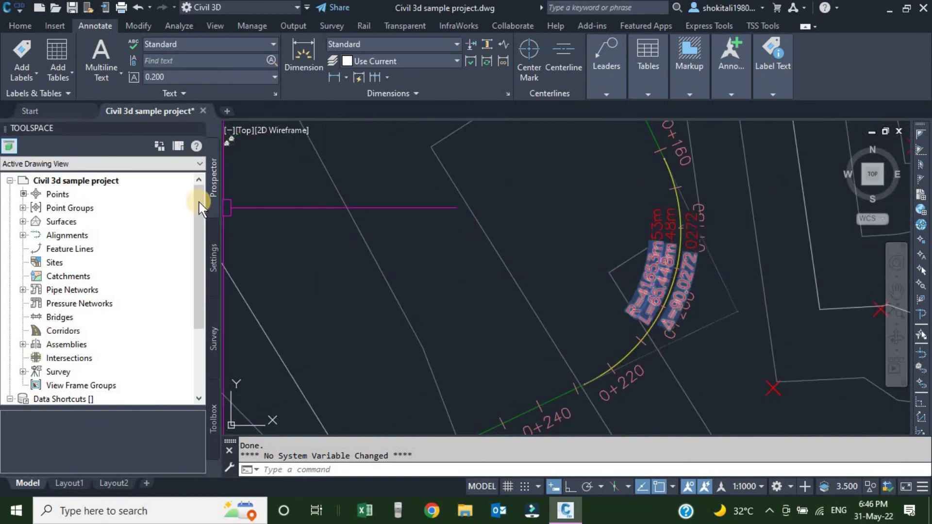
- Add an alignment curve table from the alignment curve label style, placed below the curve under the line table
{"action": "left_click", "coordinate": [57, 50]}
{"action": "mouse_move", "coordinate": [89, 162]}
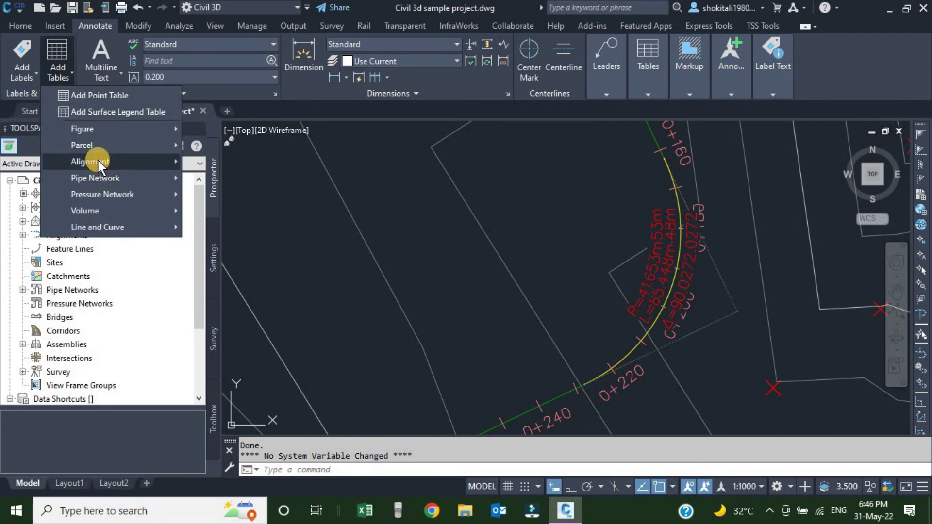
{"action": "left_click", "coordinate": [239, 176]}
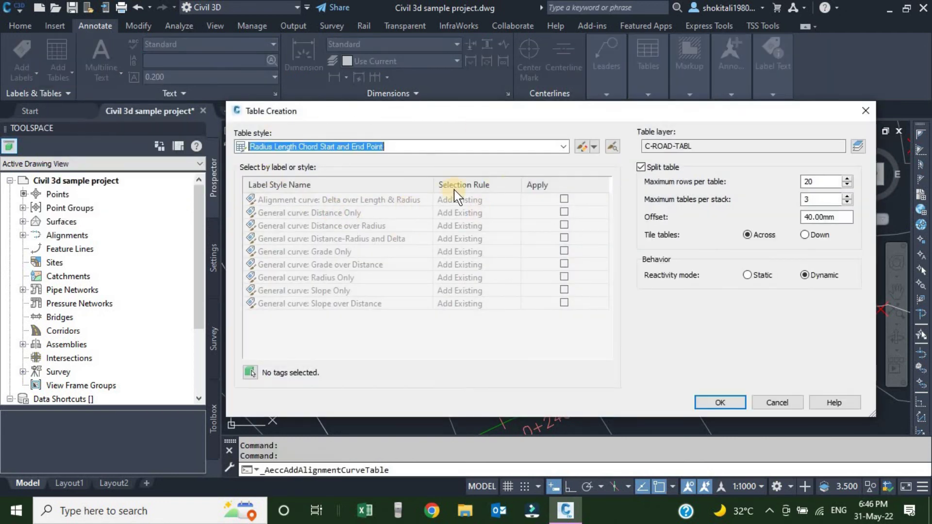
{"action": "left_click", "coordinate": [563, 198]}
{"action": "left_click", "coordinate": [715, 400]}
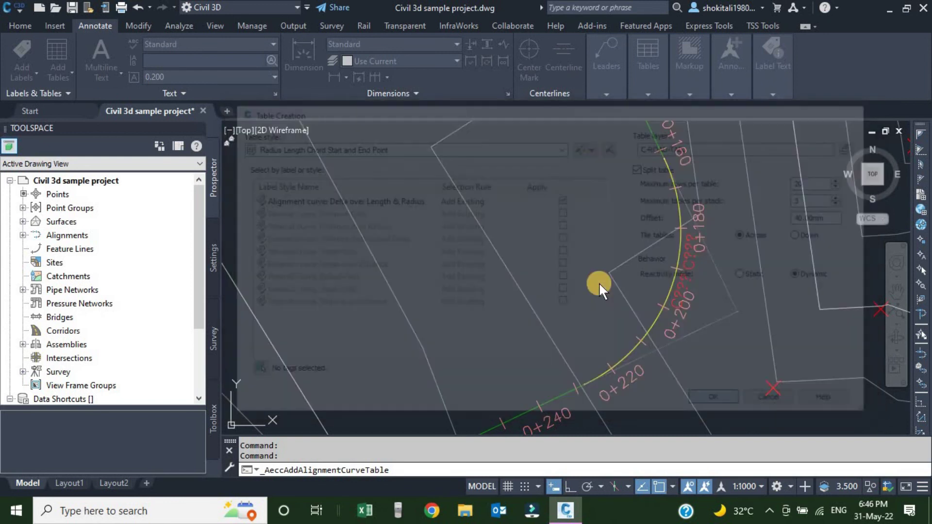
{"action": "scroll", "coordinate": [529, 243], "scroll_direction": "down", "scroll_amount": 5}
{"action": "scroll", "coordinate": [699, 223], "scroll_direction": "up", "scroll_amount": 3}
{"action": "scroll", "coordinate": [443, 289], "scroll_direction": "up", "scroll_amount": 3}
{"action": "scroll", "coordinate": [445, 289], "scroll_direction": "up", "scroll_amount": 2}
{"action": "left_click", "coordinate": [447, 289]}
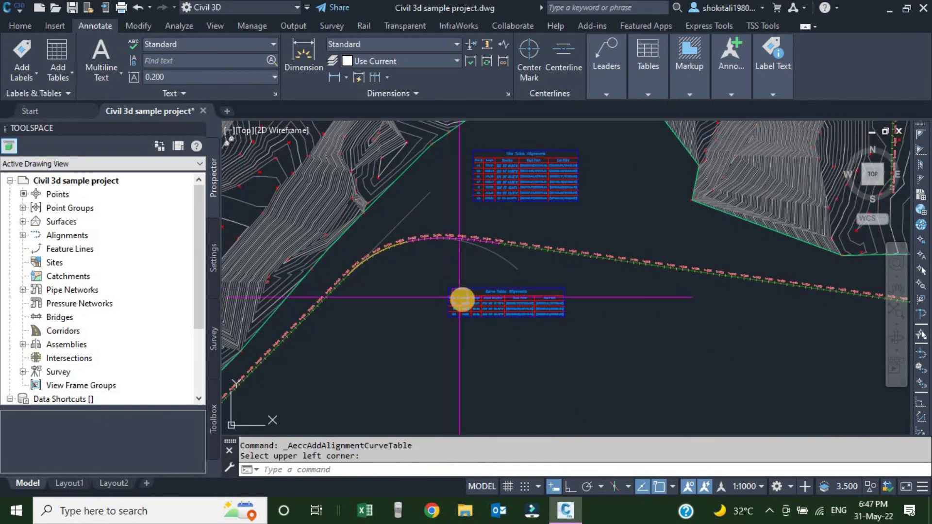
{"action": "scroll", "coordinate": [442, 306], "scroll_direction": "up", "scroll_amount": 2}
{"action": "scroll", "coordinate": [441, 319], "scroll_direction": "up", "scroll_amount": 3}
{"action": "scroll", "coordinate": [406, 340], "scroll_direction": "up", "scroll_amount": 2}
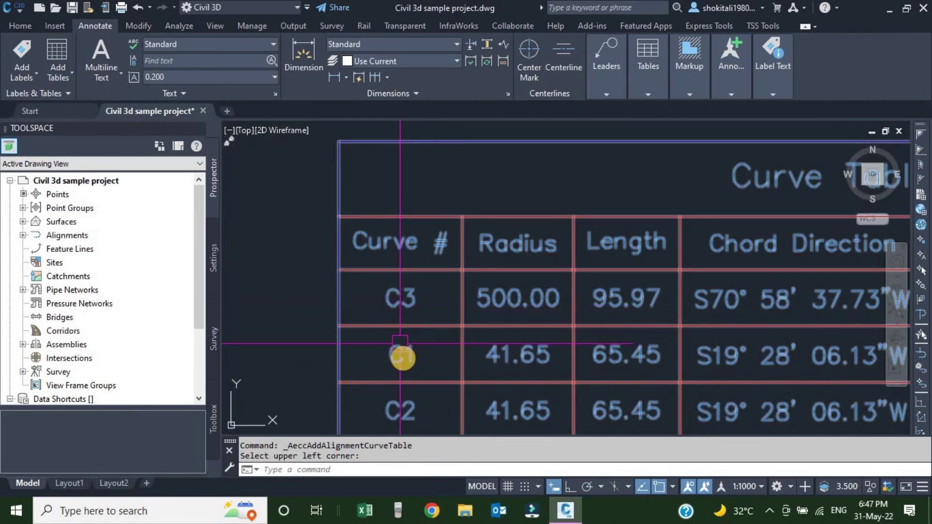
{"action": "scroll", "coordinate": [408, 372], "scroll_direction": "down", "scroll_amount": 5}
{"action": "scroll", "coordinate": [516, 291], "scroll_direction": "down", "scroll_amount": 3}
{"action": "scroll", "coordinate": [616, 238], "scroll_direction": "up", "scroll_amount": 3}
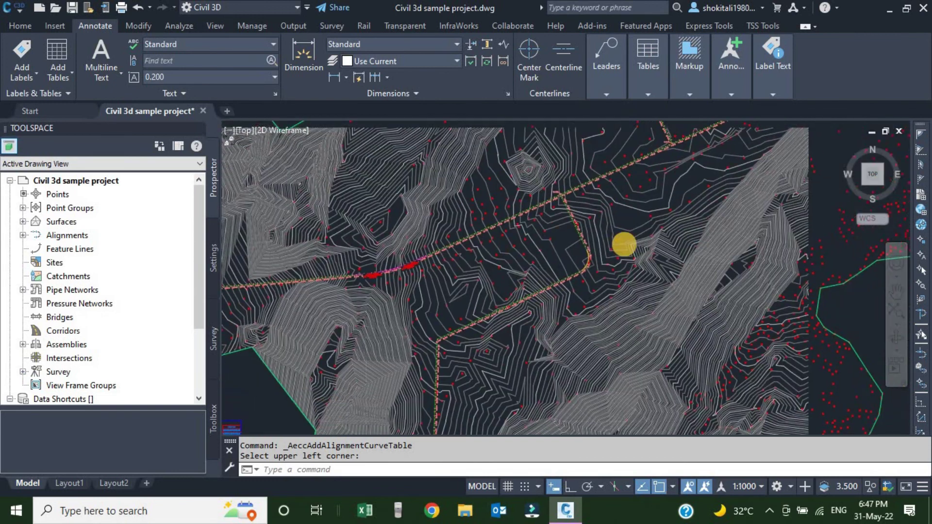
{"action": "scroll", "coordinate": [572, 266], "scroll_direction": "up", "scroll_amount": 3}
{"action": "scroll", "coordinate": [511, 303], "scroll_direction": "up", "scroll_amount": 3}
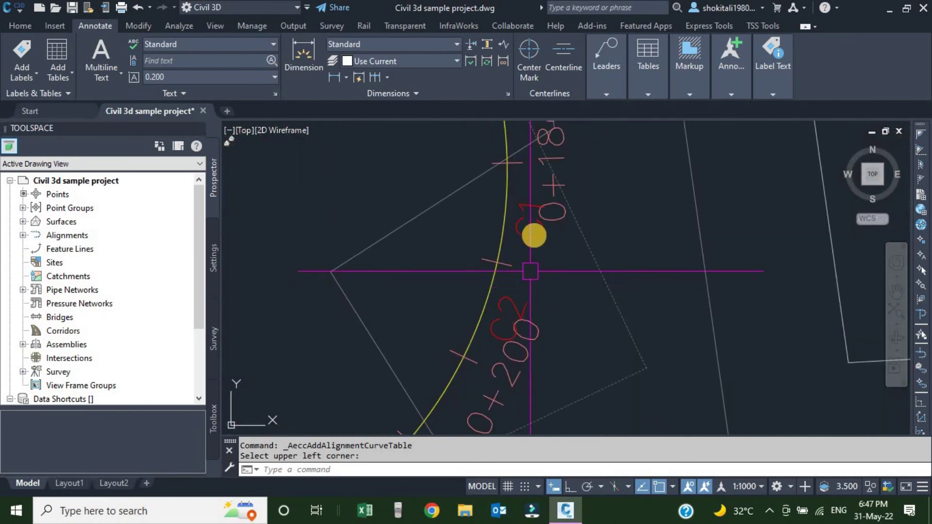
{"action": "scroll", "coordinate": [505, 306], "scroll_direction": "down", "scroll_amount": 1}
{"action": "scroll", "coordinate": [509, 300], "scroll_direction": "down", "scroll_amount": 1}
{"action": "scroll", "coordinate": [515, 293], "scroll_direction": "down", "scroll_amount": 2}
{"action": "scroll", "coordinate": [512, 300], "scroll_direction": "down", "scroll_amount": 3}
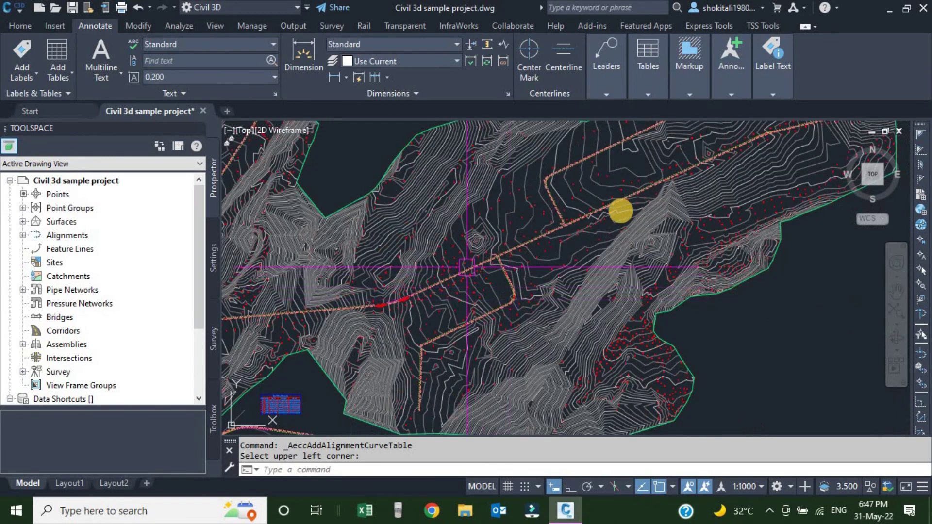
{"action": "scroll", "coordinate": [508, 326], "scroll_direction": "down", "scroll_amount": 2}
{"action": "scroll", "coordinate": [599, 272], "scroll_direction": "up", "scroll_amount": 5}
{"action": "scroll", "coordinate": [558, 267], "scroll_direction": "up", "scroll_amount": 3}
{"action": "scroll", "coordinate": [541, 255], "scroll_direction": "up", "scroll_amount": 2}
{"action": "scroll", "coordinate": [541, 255], "scroll_direction": "down", "scroll_amount": 3}
{"action": "scroll", "coordinate": [539, 250], "scroll_direction": "up", "scroll_amount": 2}
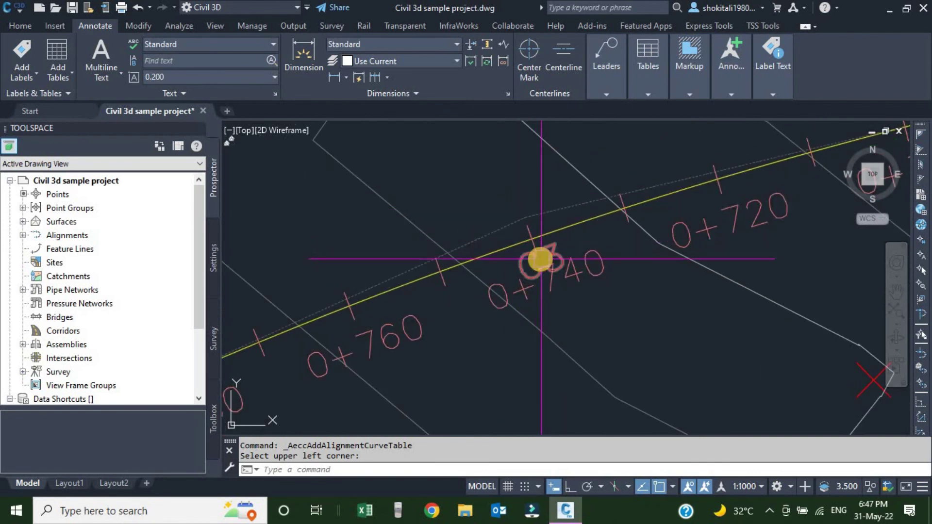
{"action": "scroll", "coordinate": [539, 252], "scroll_direction": "up", "scroll_amount": 2}
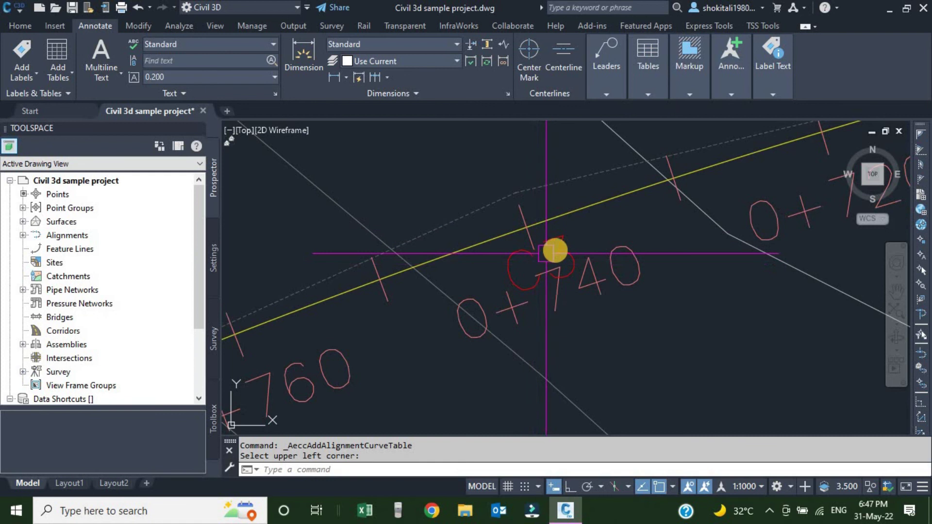
{"action": "left_click", "coordinate": [531, 252]}
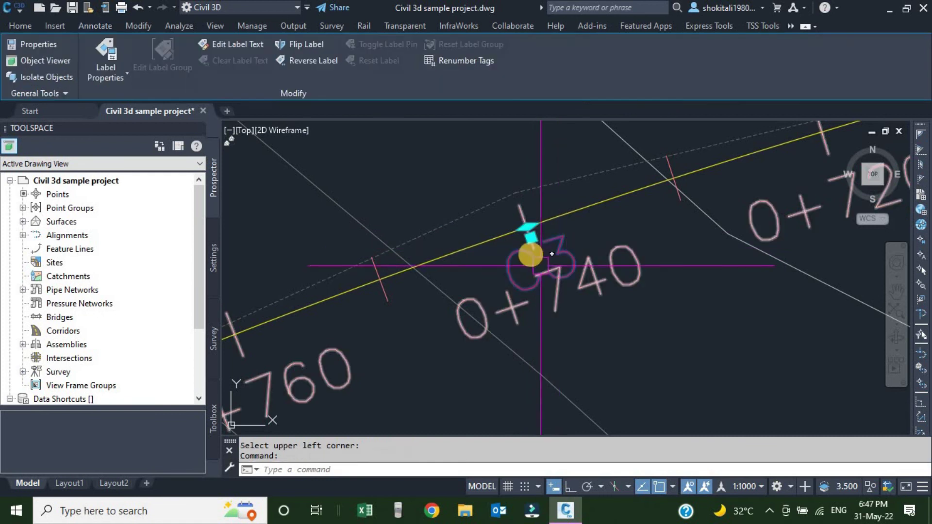
{"action": "left_click", "coordinate": [531, 238]}
{"action": "scroll", "coordinate": [531, 238], "scroll_direction": "down", "scroll_amount": 1}
{"action": "scroll", "coordinate": [553, 280], "scroll_direction": "down", "scroll_amount": 1}
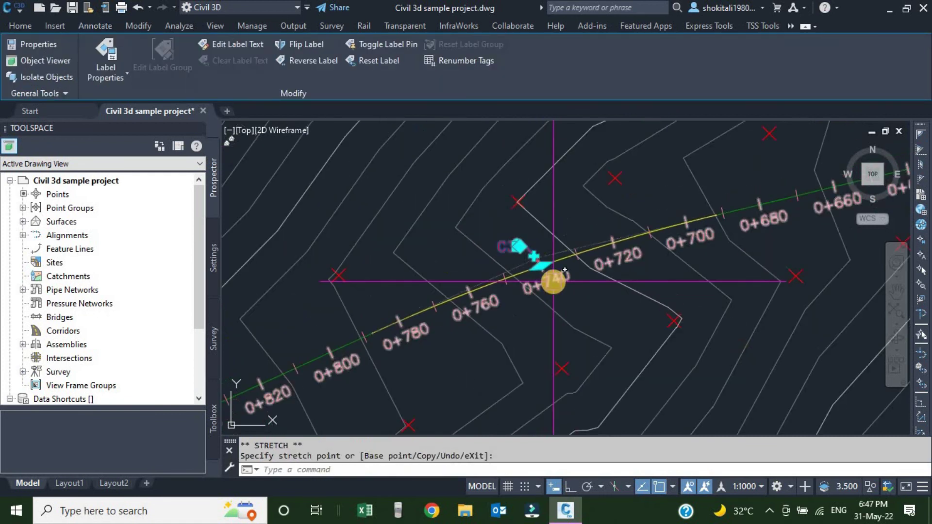
{"action": "scroll", "coordinate": [505, 258], "scroll_direction": "up", "scroll_amount": 2}
{"action": "scroll", "coordinate": [504, 258], "scroll_direction": "down", "scroll_amount": 4}
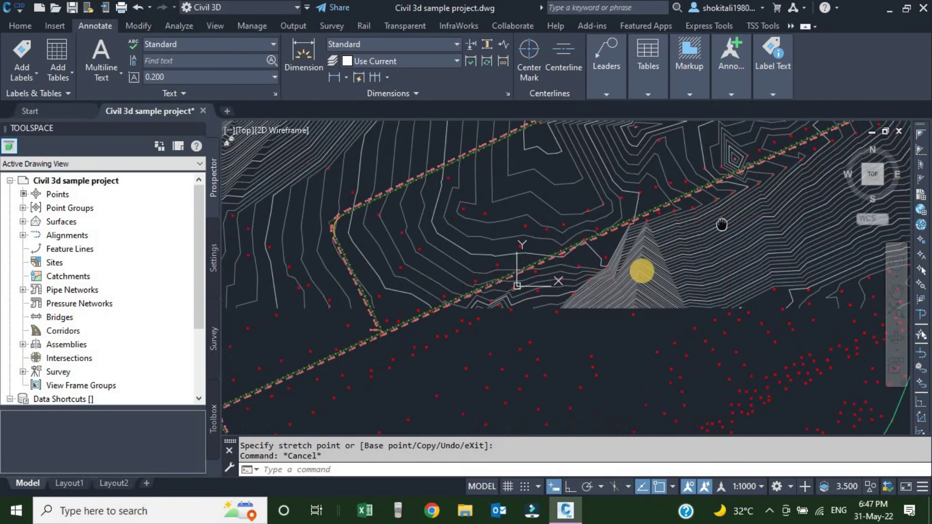
{"action": "scroll", "coordinate": [632, 273], "scroll_direction": "up", "scroll_amount": 3}
{"action": "scroll", "coordinate": [676, 302], "scroll_direction": "up", "scroll_amount": 3}
{"action": "scroll", "coordinate": [631, 323], "scroll_direction": "up", "scroll_amount": 2}
{"action": "scroll", "coordinate": [605, 354], "scroll_direction": "up", "scroll_amount": 1}
{"action": "scroll", "coordinate": [588, 319], "scroll_direction": "down", "scroll_amount": 2}
{"action": "scroll", "coordinate": [537, 318], "scroll_direction": "down", "scroll_amount": 1}
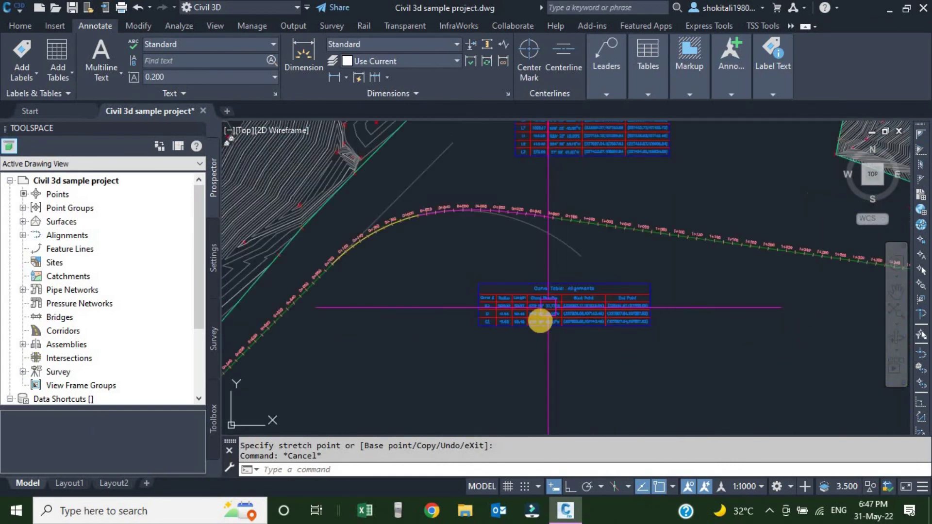
{"action": "scroll", "coordinate": [550, 311], "scroll_direction": "down", "scroll_amount": 2}
{"action": "scroll", "coordinate": [550, 311], "scroll_direction": "down", "scroll_amount": 2}
{"action": "scroll", "coordinate": [583, 306], "scroll_direction": "up", "scroll_amount": 1}
{"action": "scroll", "coordinate": [547, 325], "scroll_direction": "down", "scroll_amount": 1}
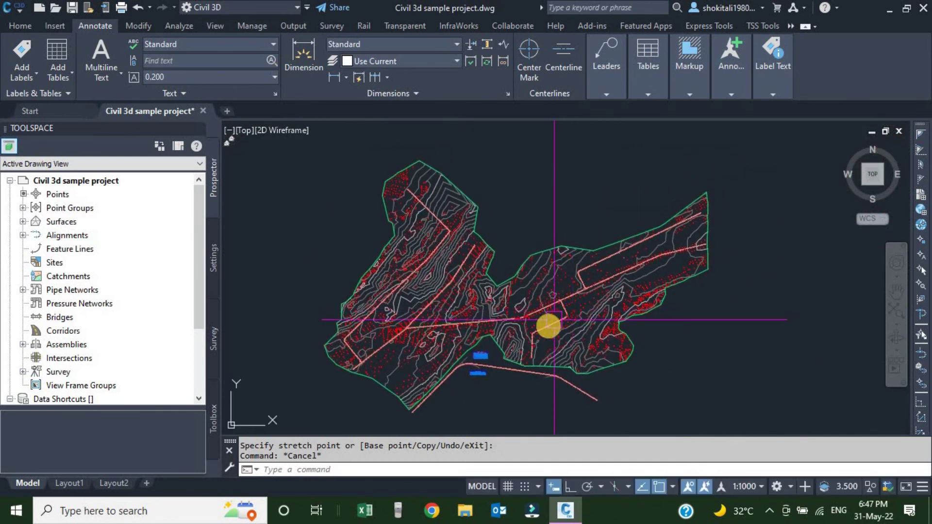
{"action": "middle_click_drag", "start_coordinate": [547, 325], "coordinate": [554, 312]}
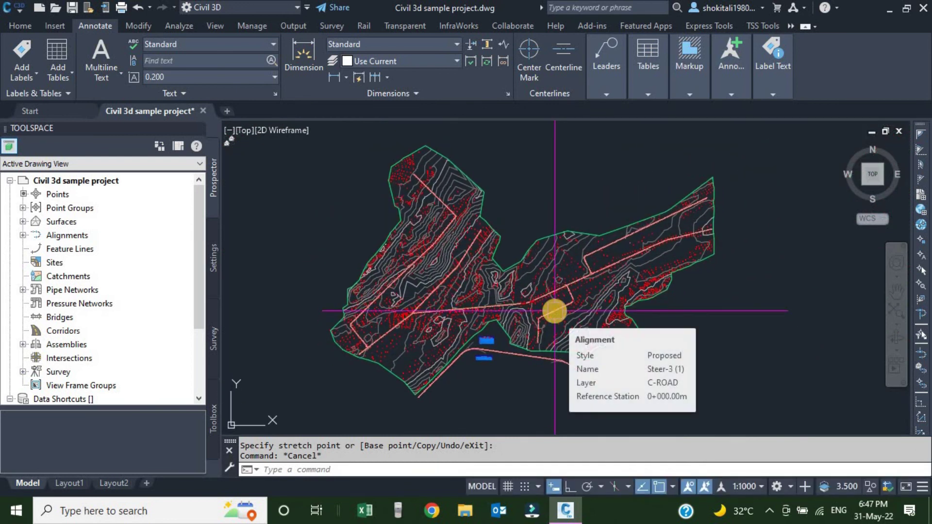